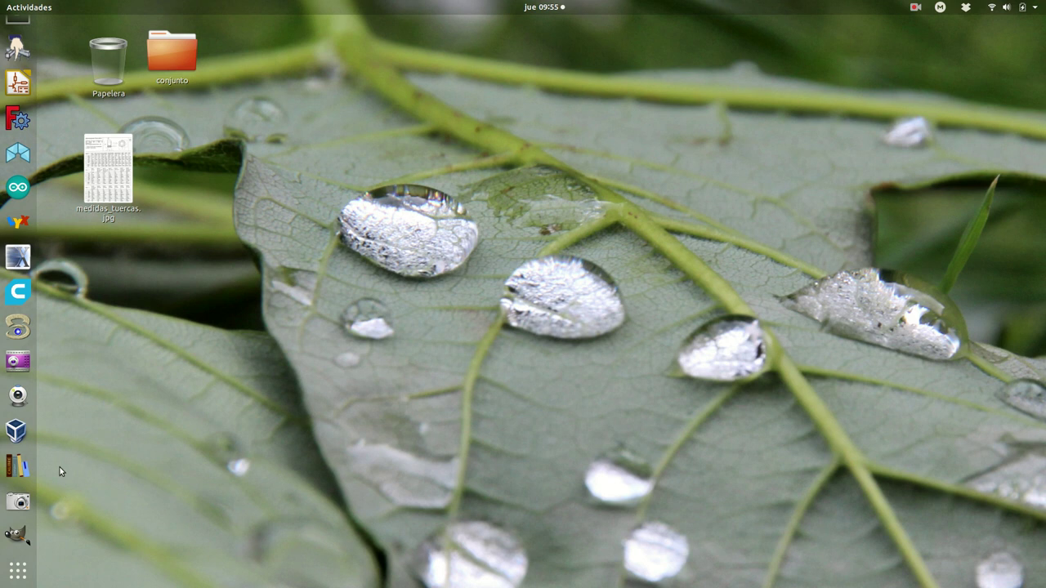
Launch FreeCAD, create a new empty document and switch to the Part workbench.
click(18, 120)
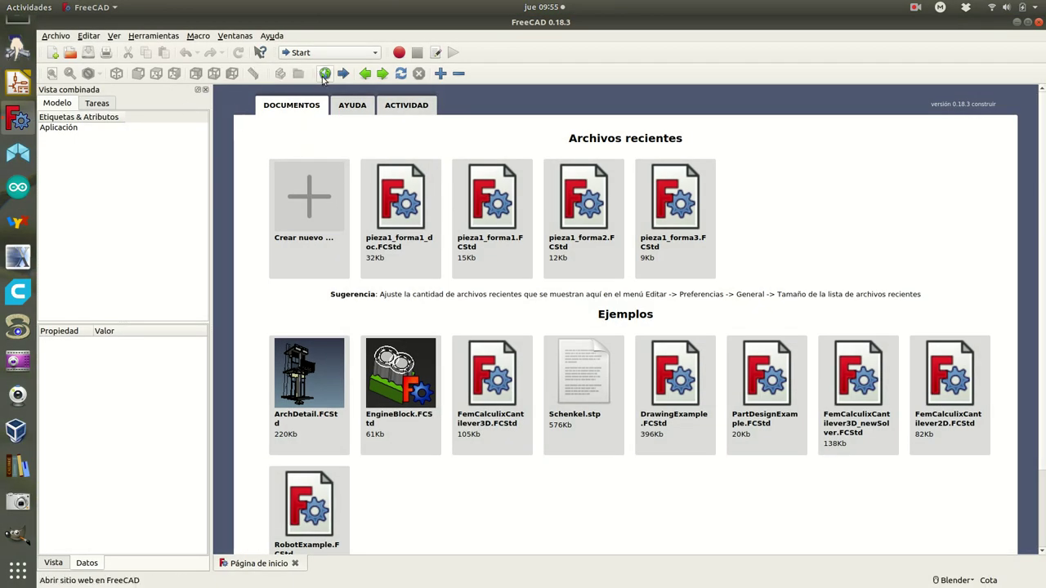
click(297, 223)
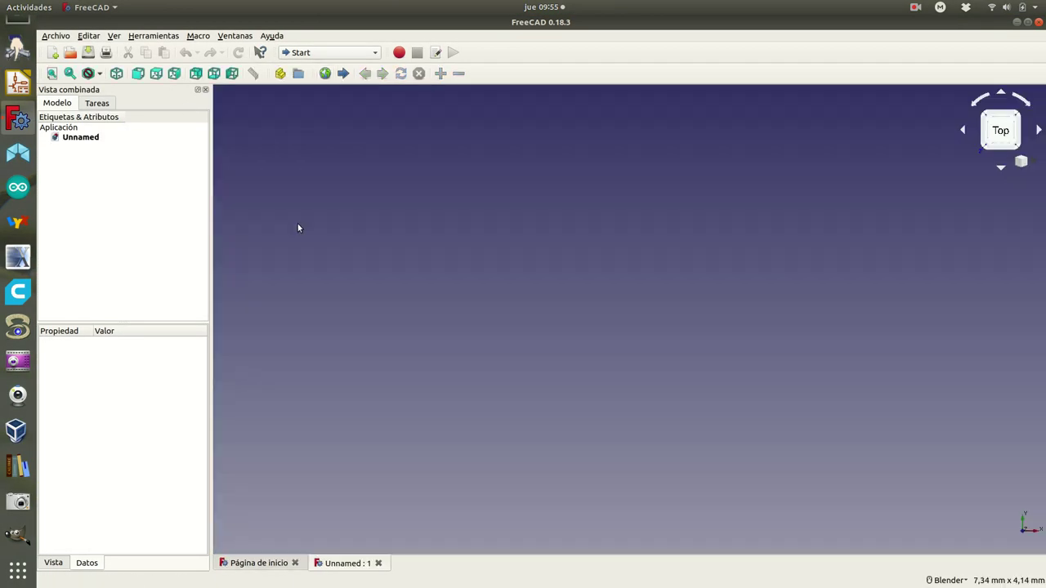
click(373, 54)
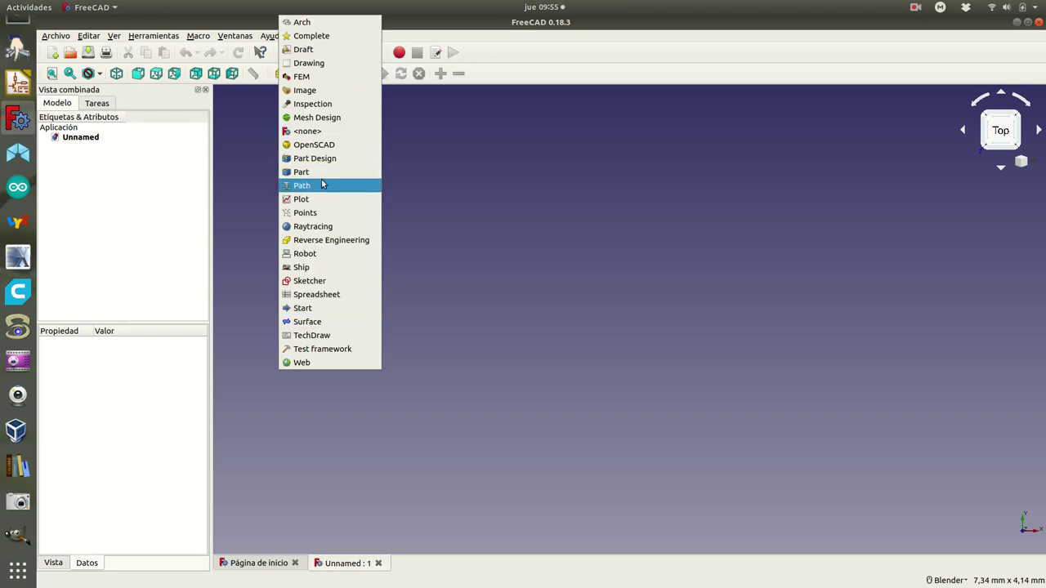
click(321, 172)
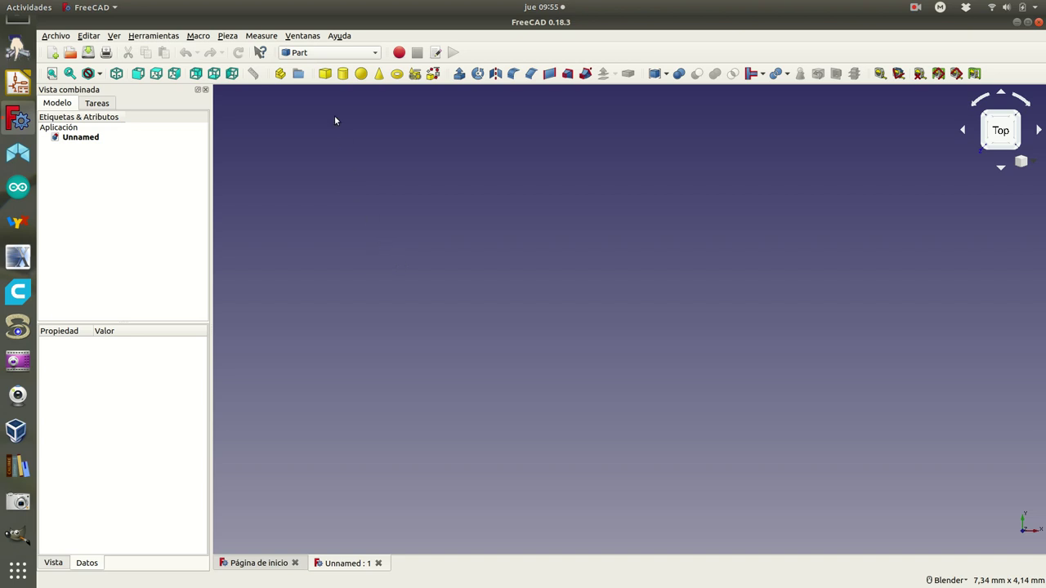
Add a cylinder and set its radius to 9,5 mm and height to 8 mm.
click(343, 75)
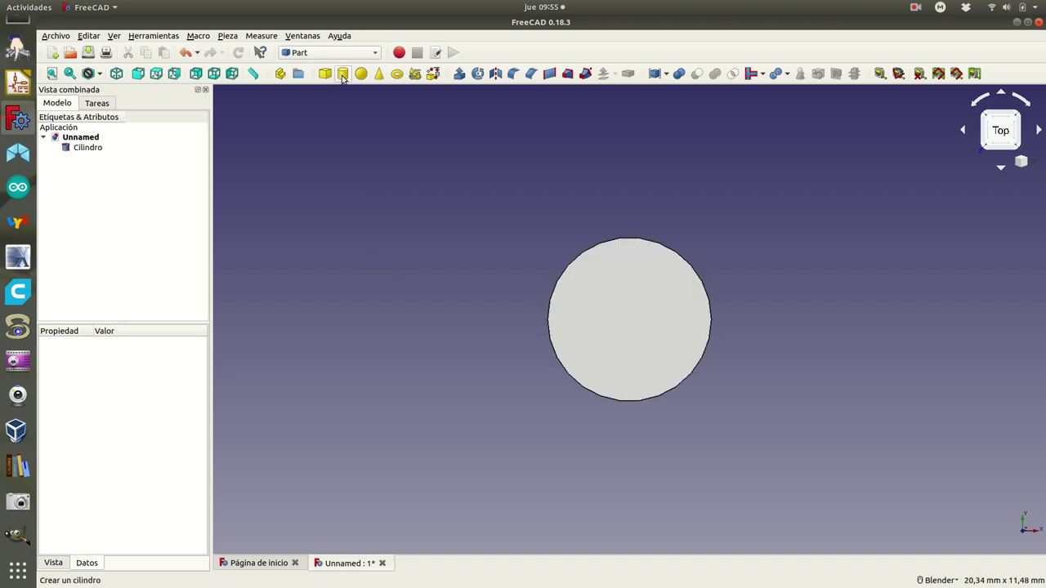
click(121, 76)
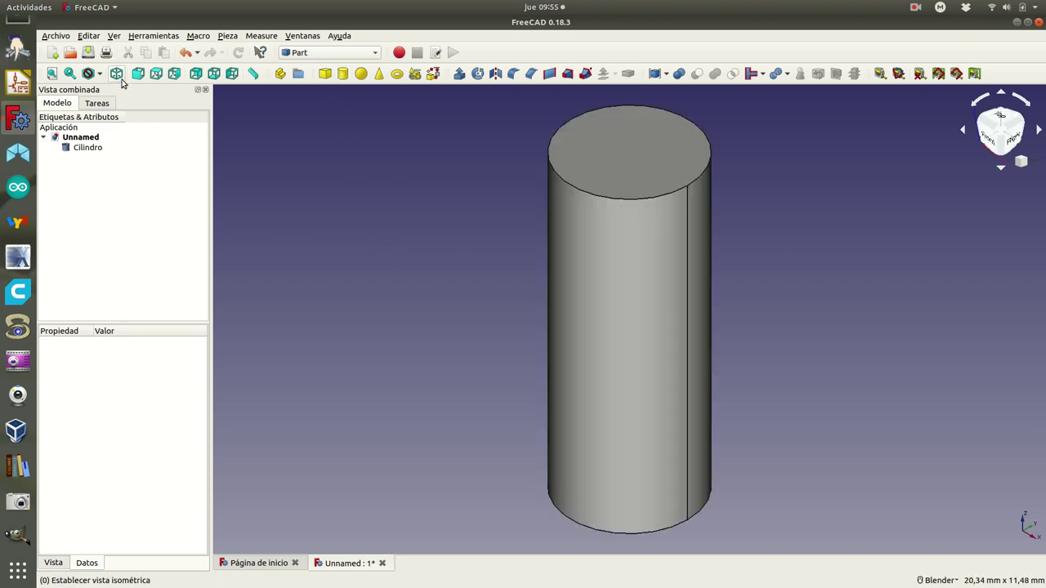
click(87, 148)
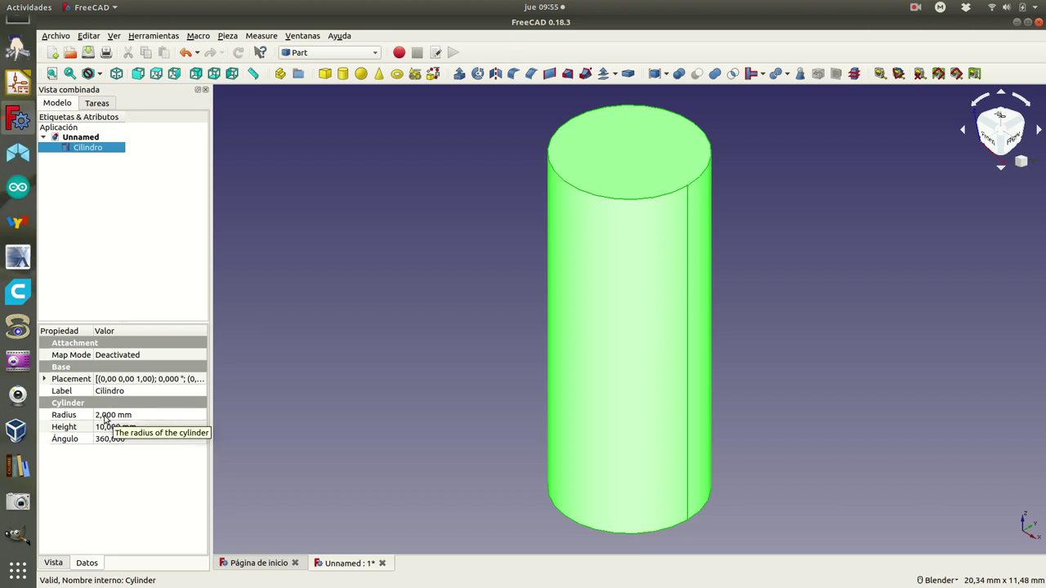
click(104, 418)
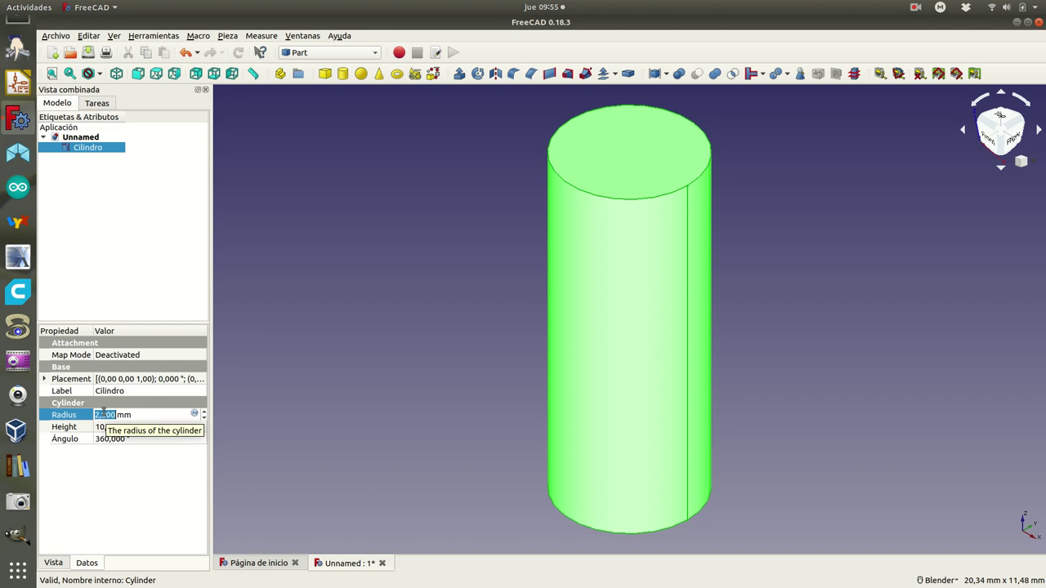
text(9)
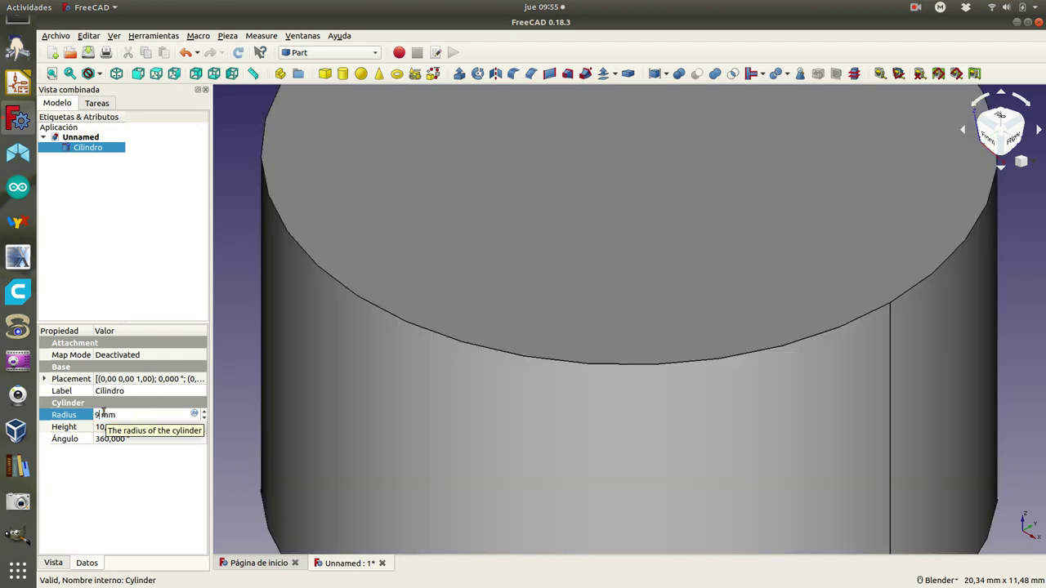
text(,5)
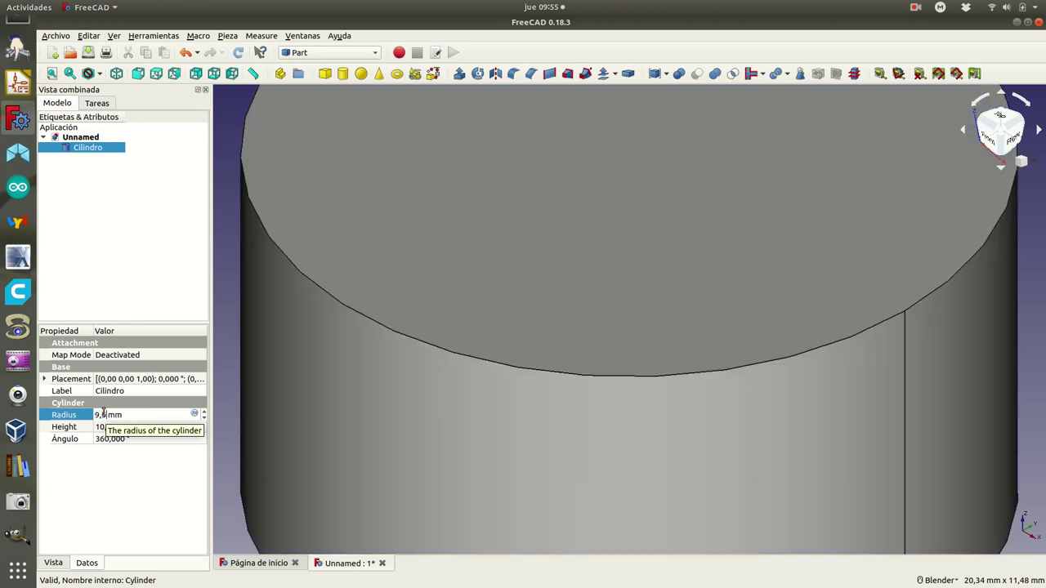
click(97, 428)
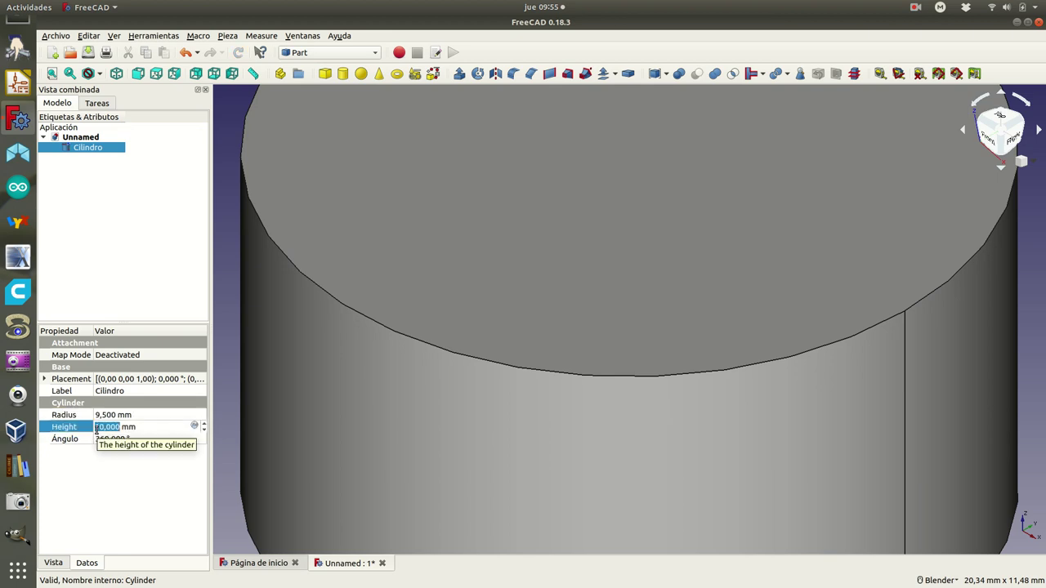
text(8)
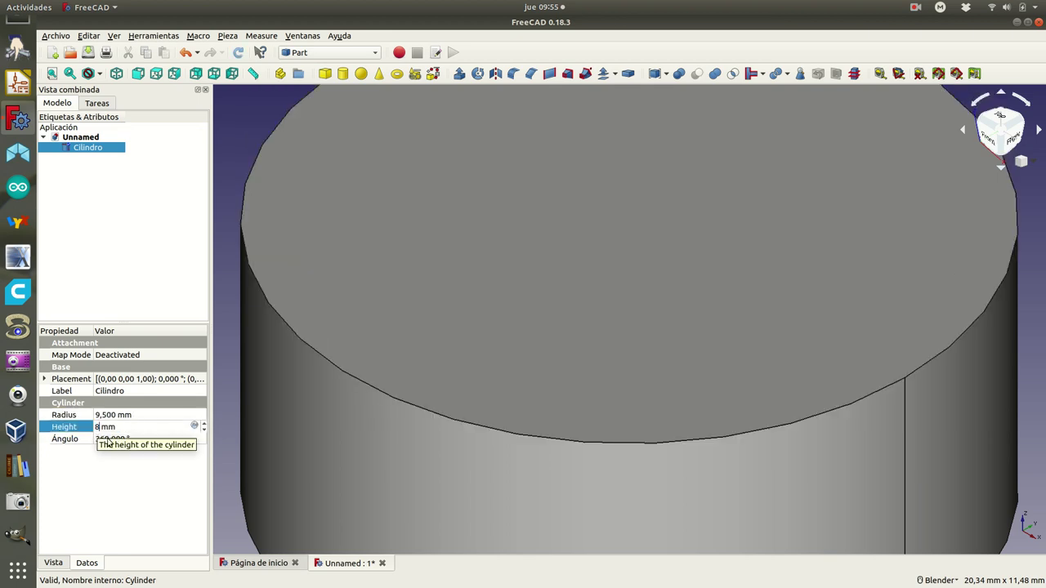
click(114, 439)
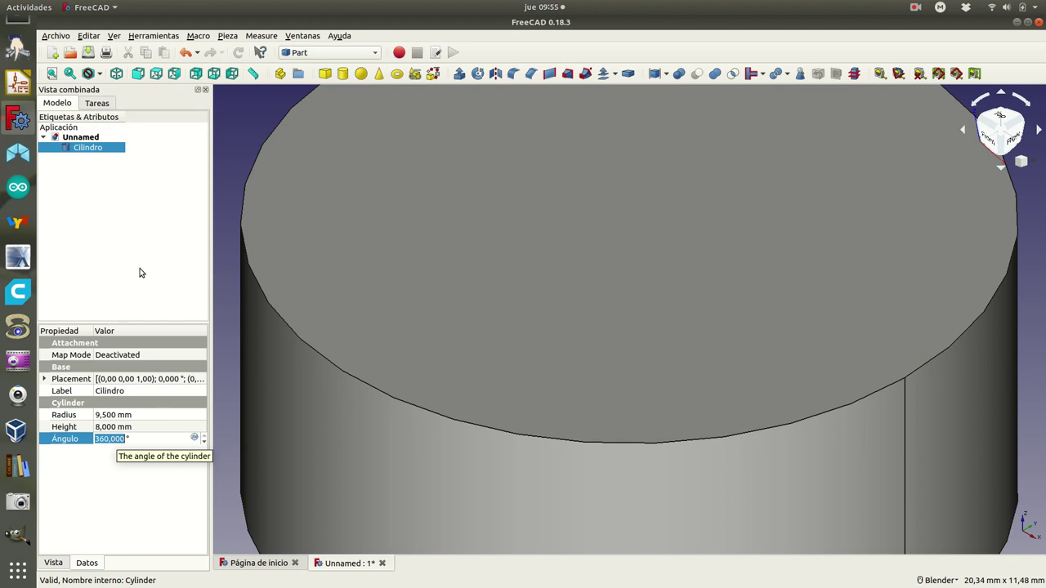
scroll(494, 257, down, 5)
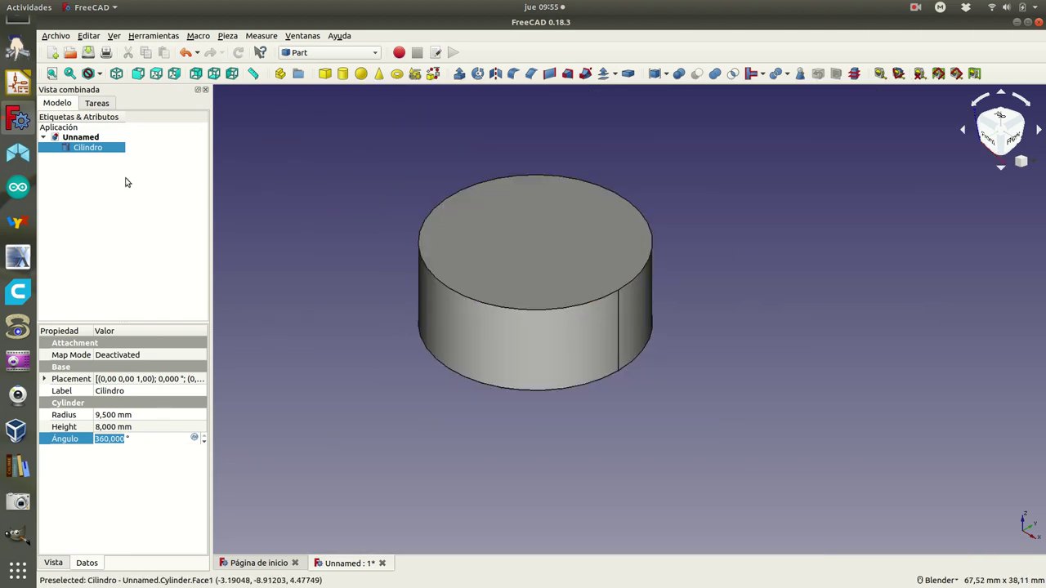
Rename Cilindro in the model tree to 'cilindro_izq'.
right_click(90, 150)
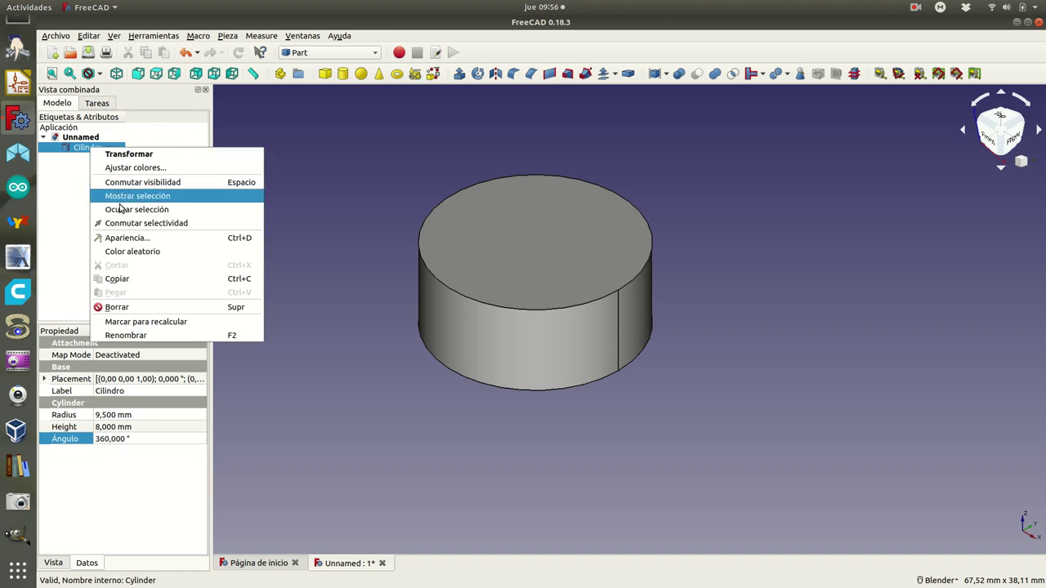
click(137, 337)
text(cil)
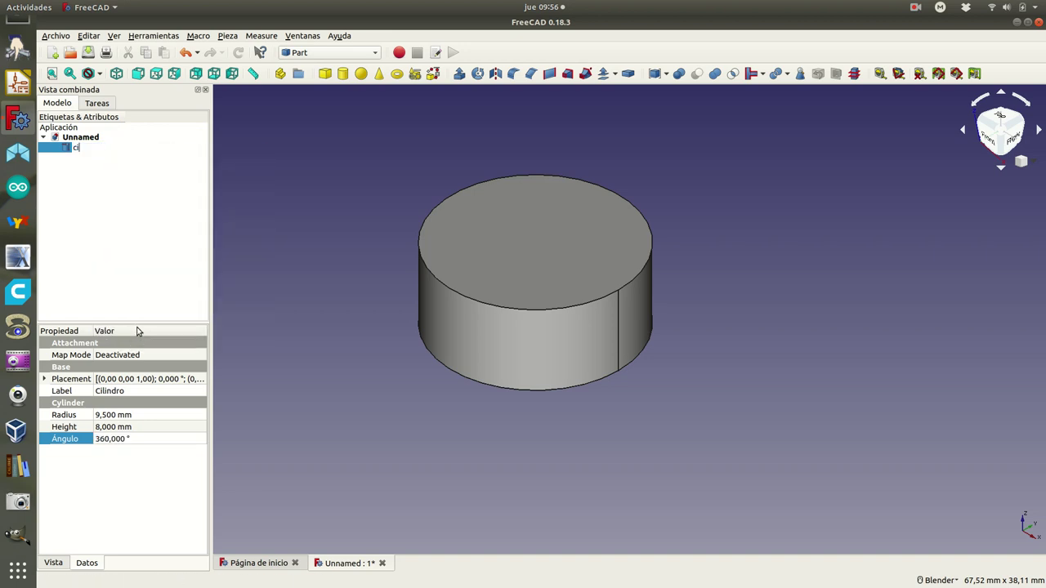
text(indro_izq)
key(Return)
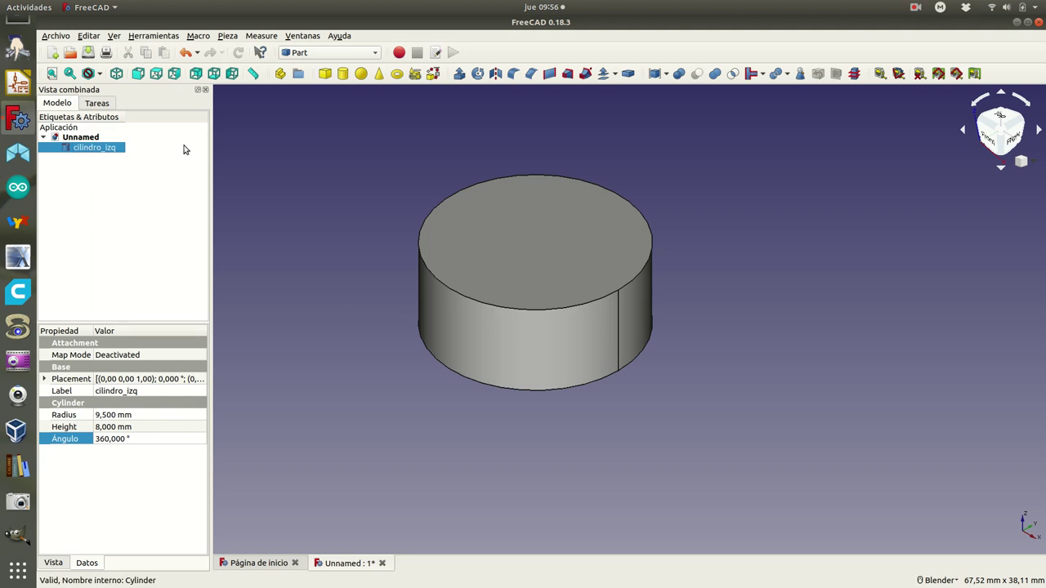
Add a second cylinder with a 4 mm radius and 10 mm height.
click(344, 74)
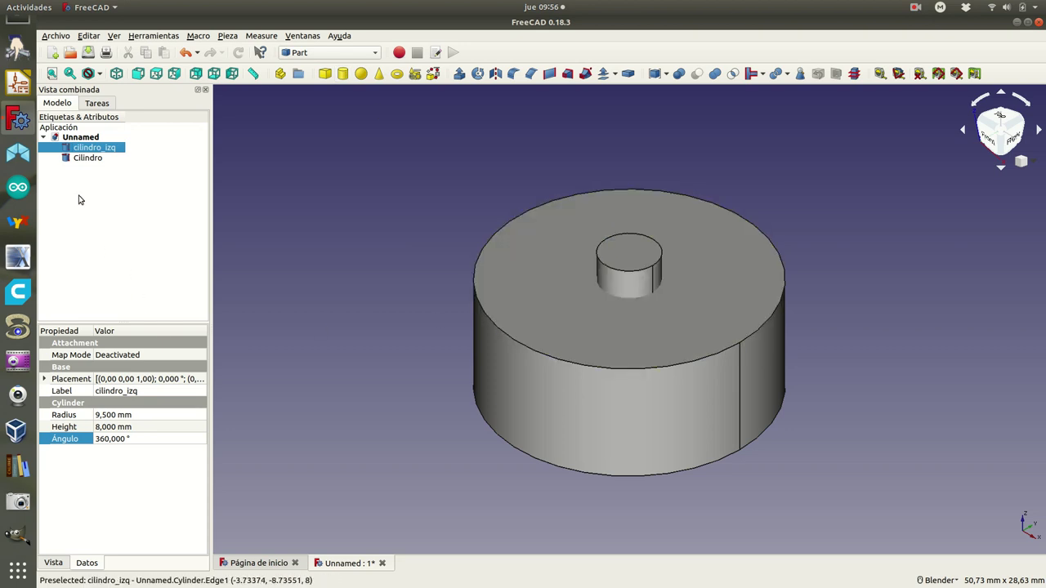
click(89, 159)
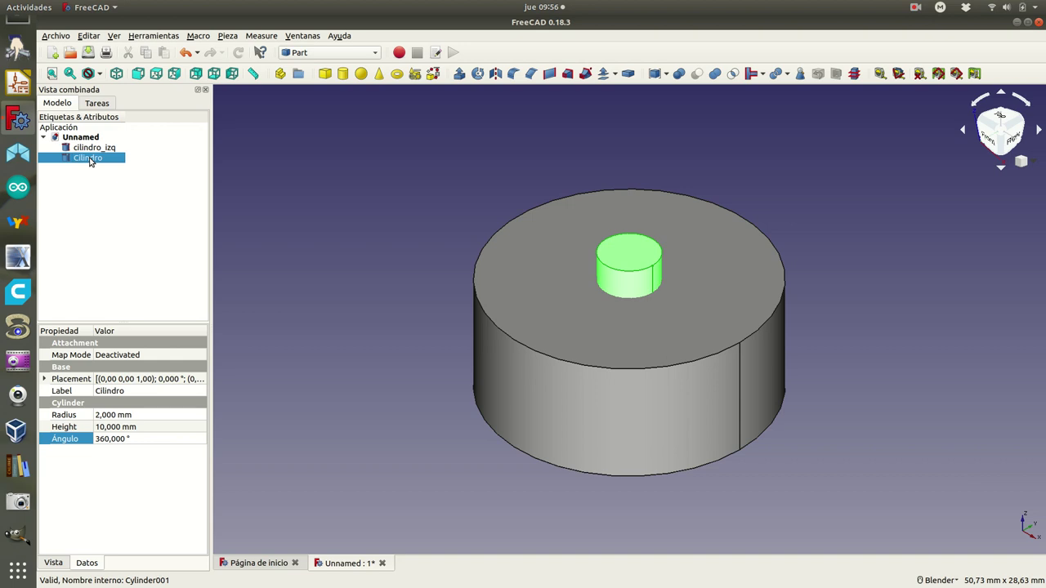
click(116, 414)
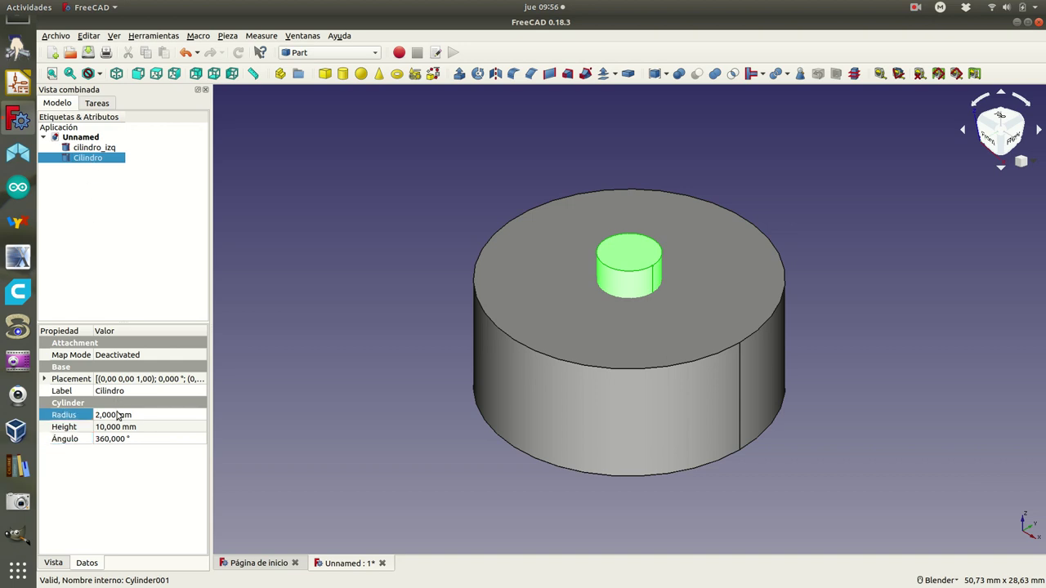
text(4)
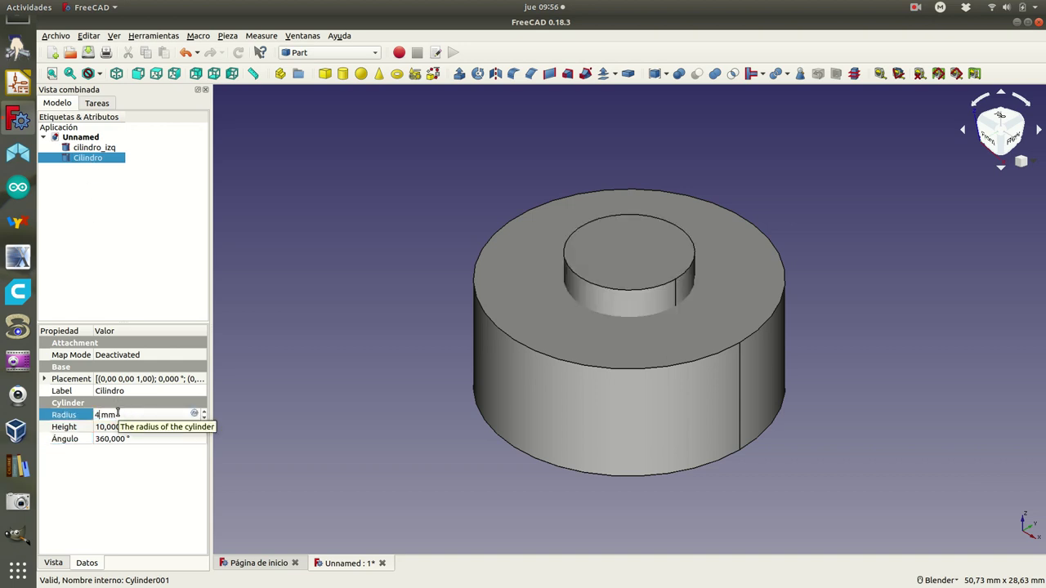
click(109, 428)
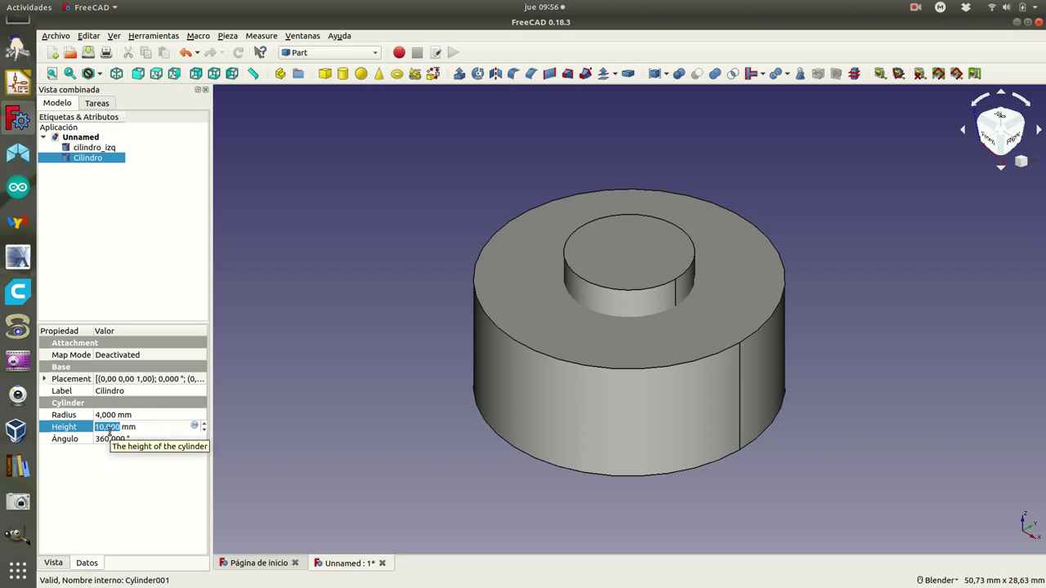
text(10)
click(110, 443)
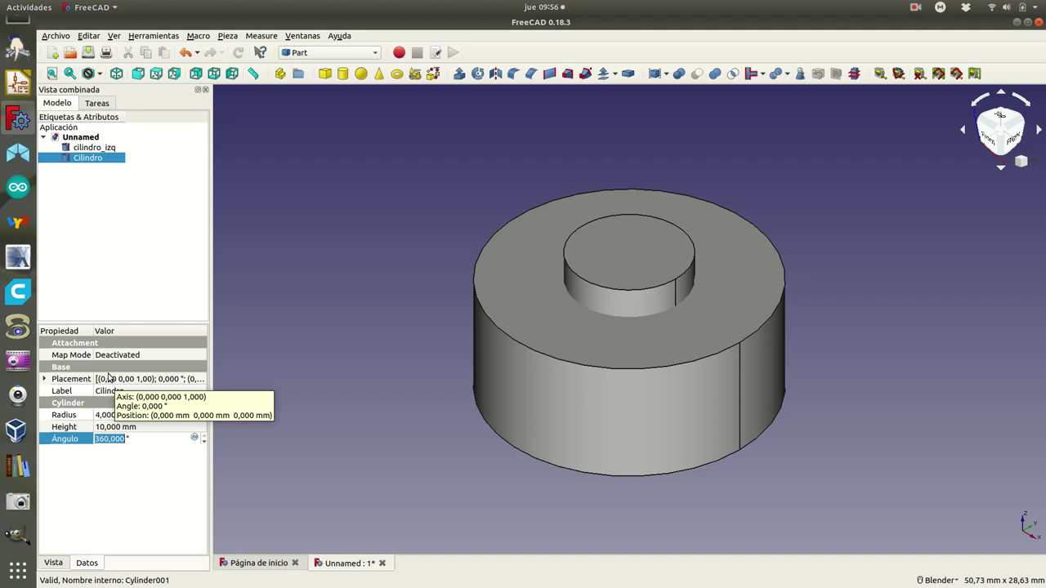
Lower the small cylinder's placement to z = -1 mm through the disc.
click(45, 379)
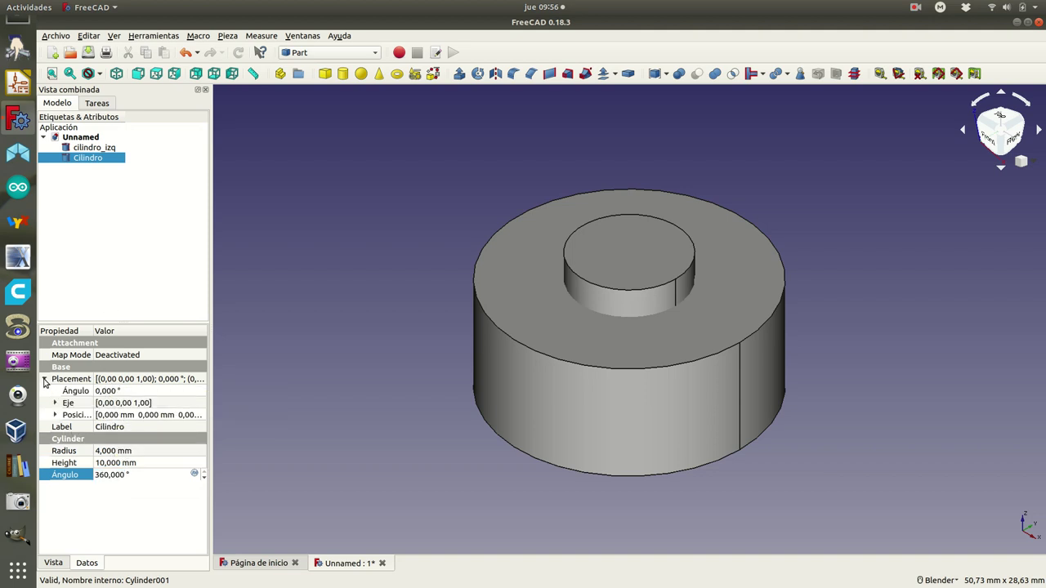
click(54, 415)
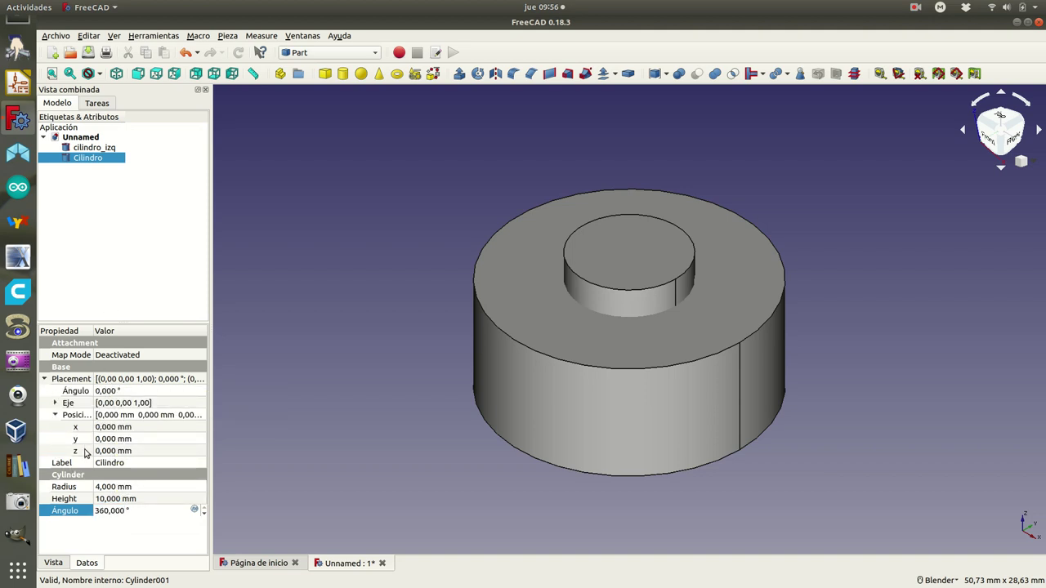
click(113, 452)
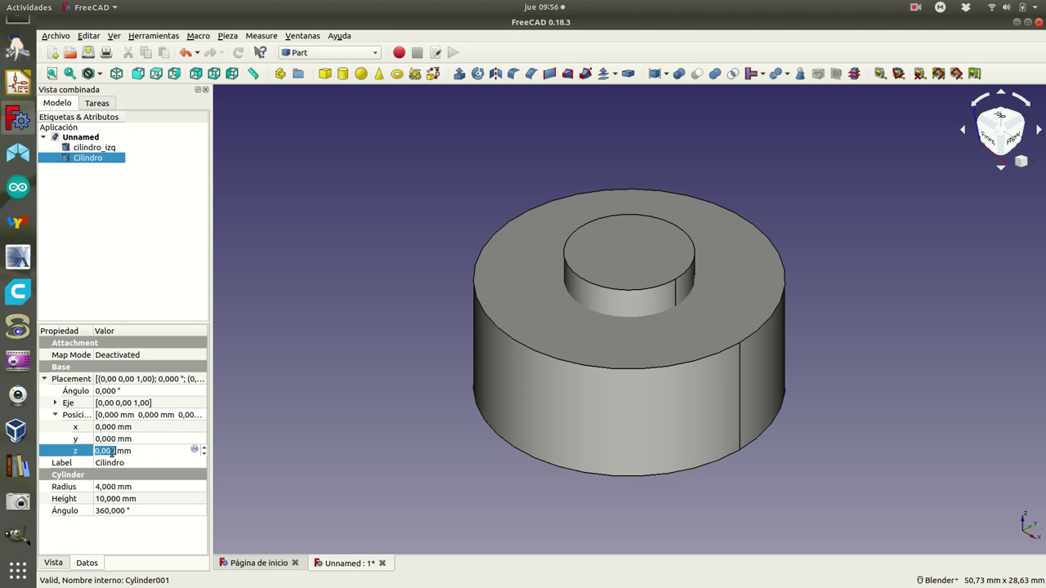
click(205, 454)
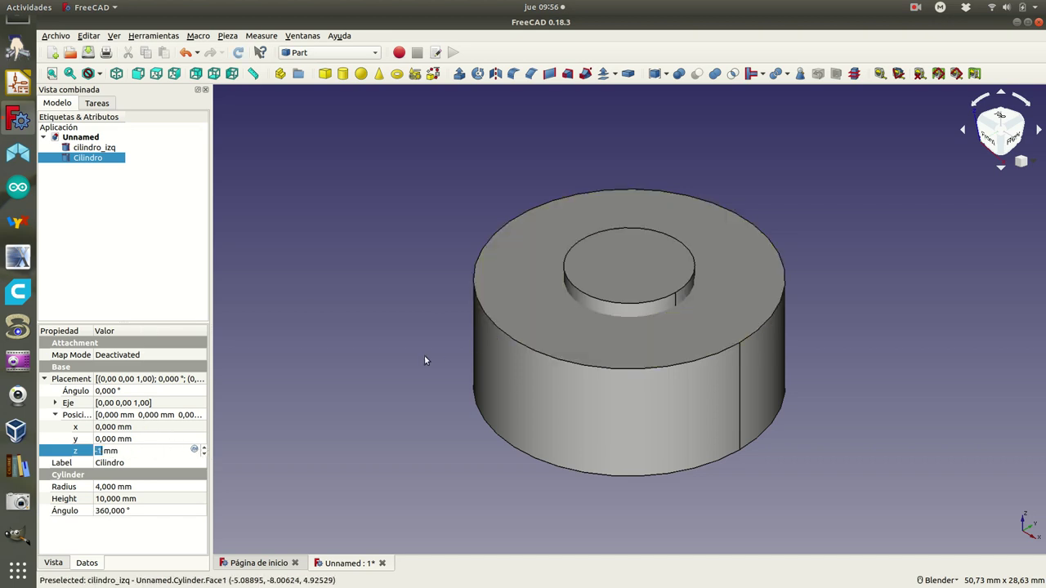
scroll(422, 357, up, 3)
mouse_move(422, 357)
middle_down()
mouse_move(562, 269)
mouse_move(534, 227)
mouse_move(471, 310)
mouse_move(556, 337)
mouse_move(602, 322)
mouse_move(588, 322)
middle_up()
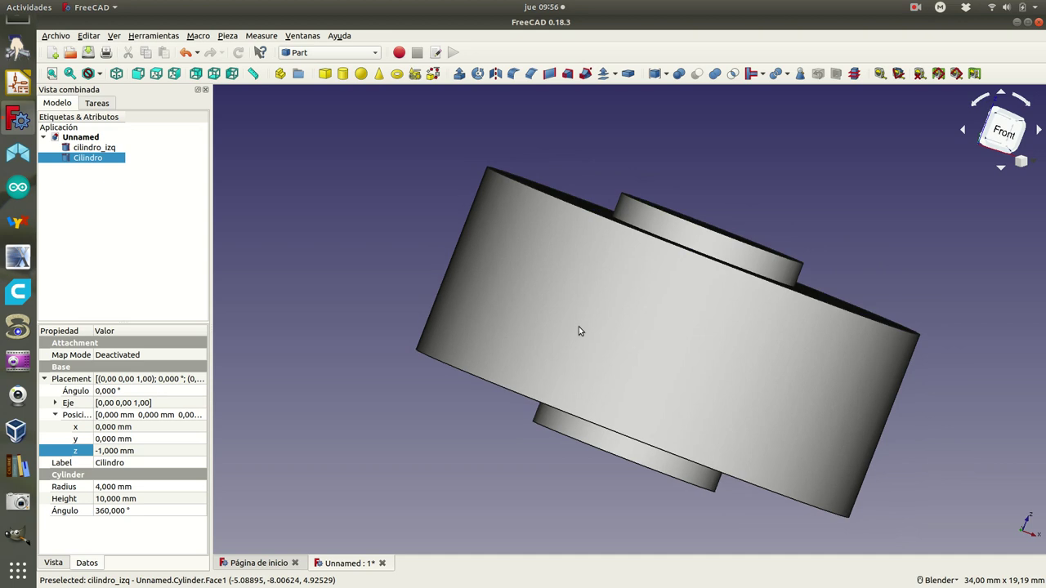
Rename the inner cylinder to 'agujero_izq' in the model tree.
right_click(87, 160)
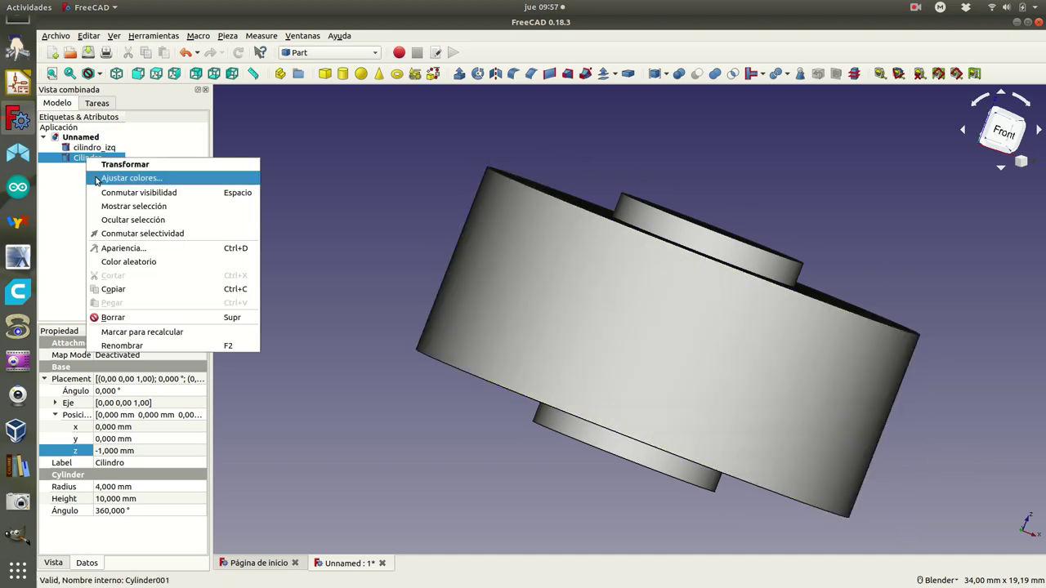
click(126, 346)
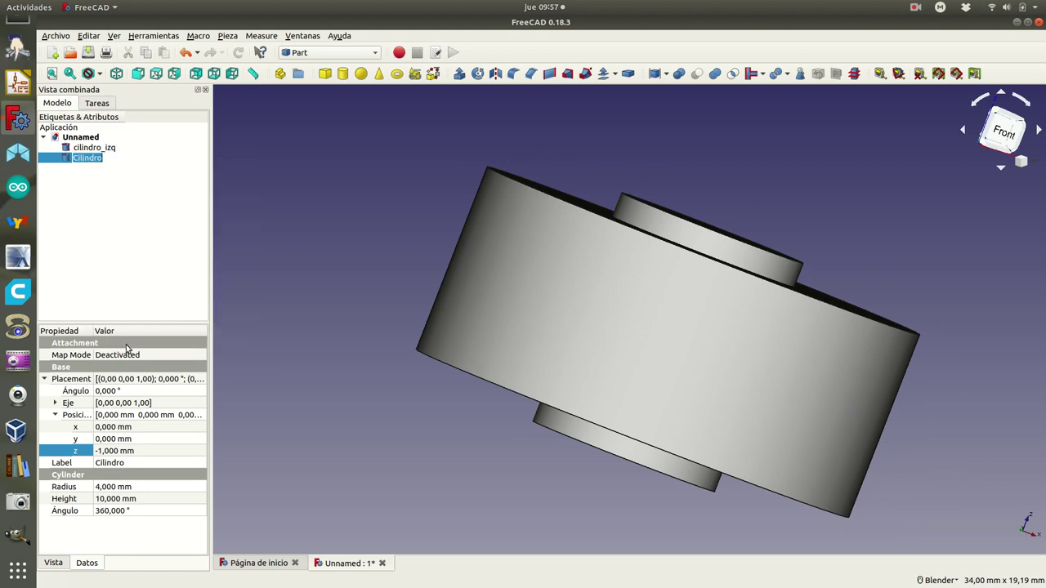
text(agujero_)
text(izq)
key(Return)
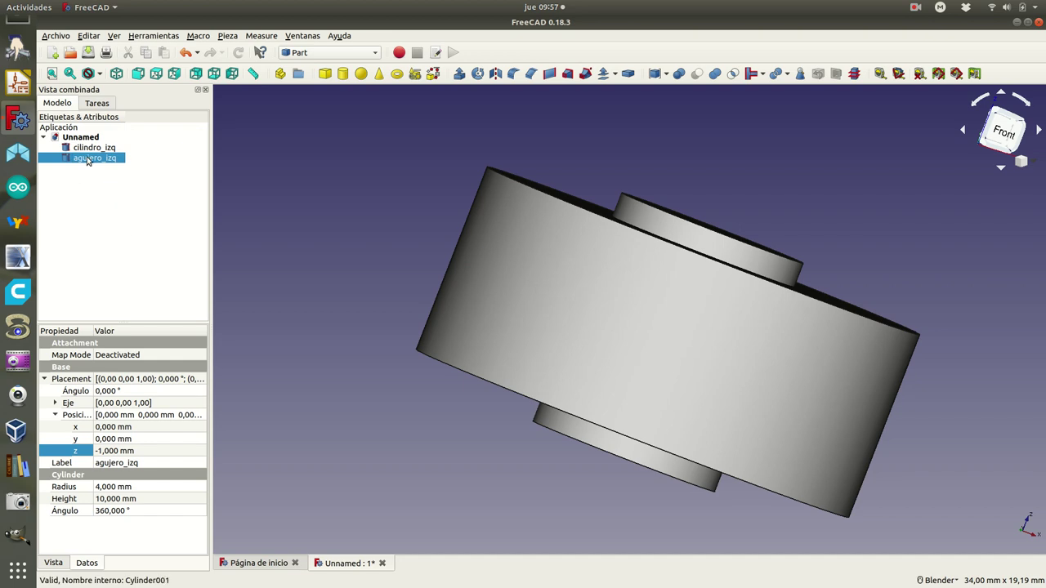
click(101, 148)
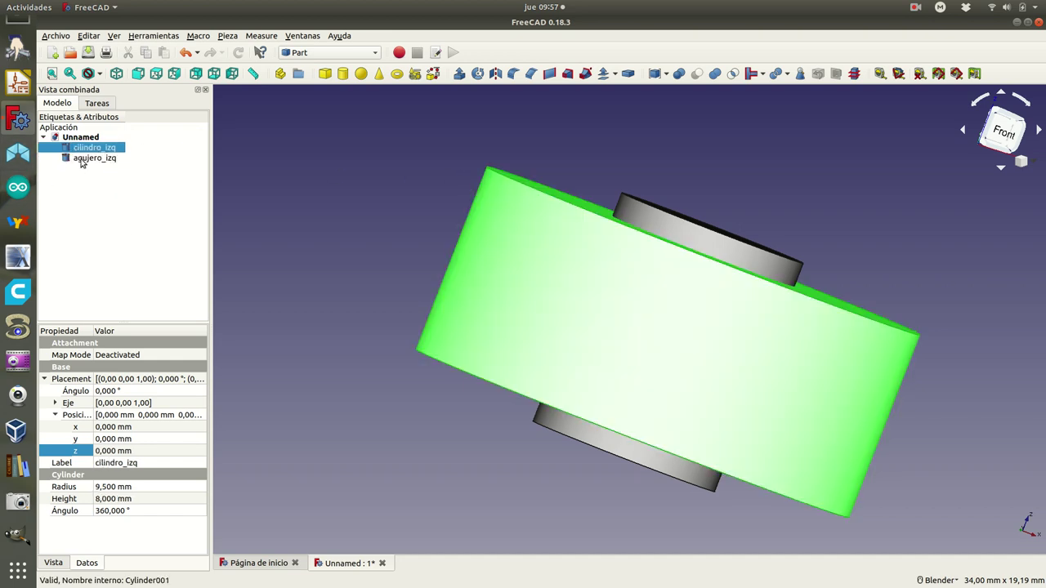
Cut agujero_izq from cilindro_izq and view the resulting ring isometrically.
ctrl+click(90, 158)
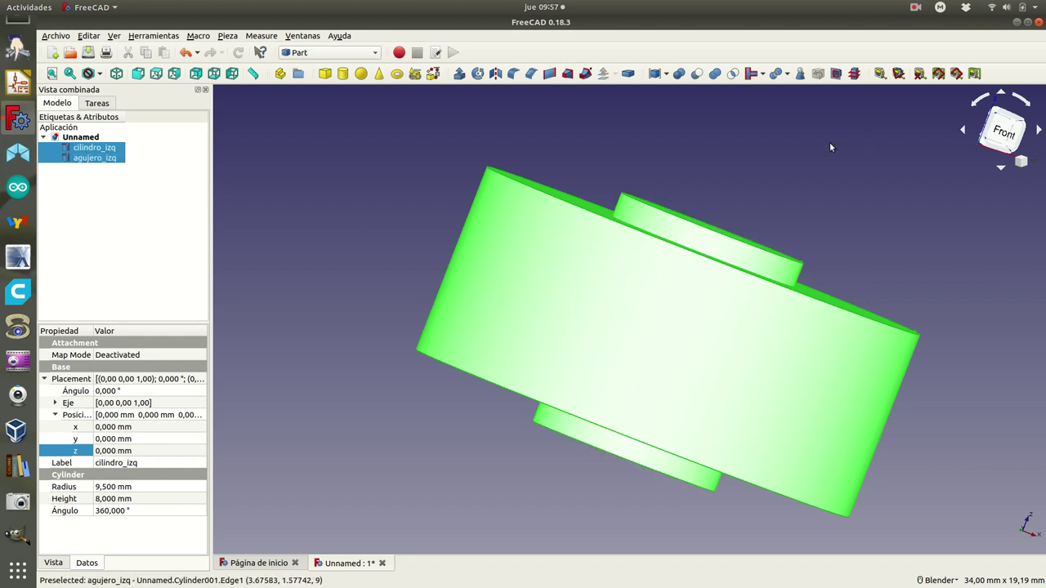
click(697, 74)
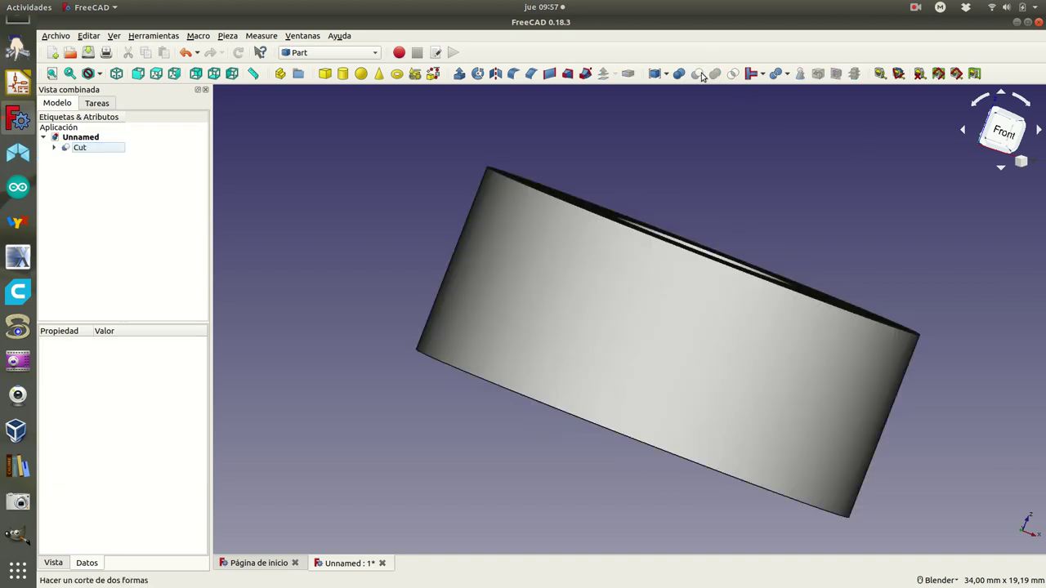
mouse_move(715, 162)
middle_down()
mouse_move(683, 229)
mouse_move(621, 194)
mouse_move(710, 177)
mouse_move(700, 201)
middle_up()
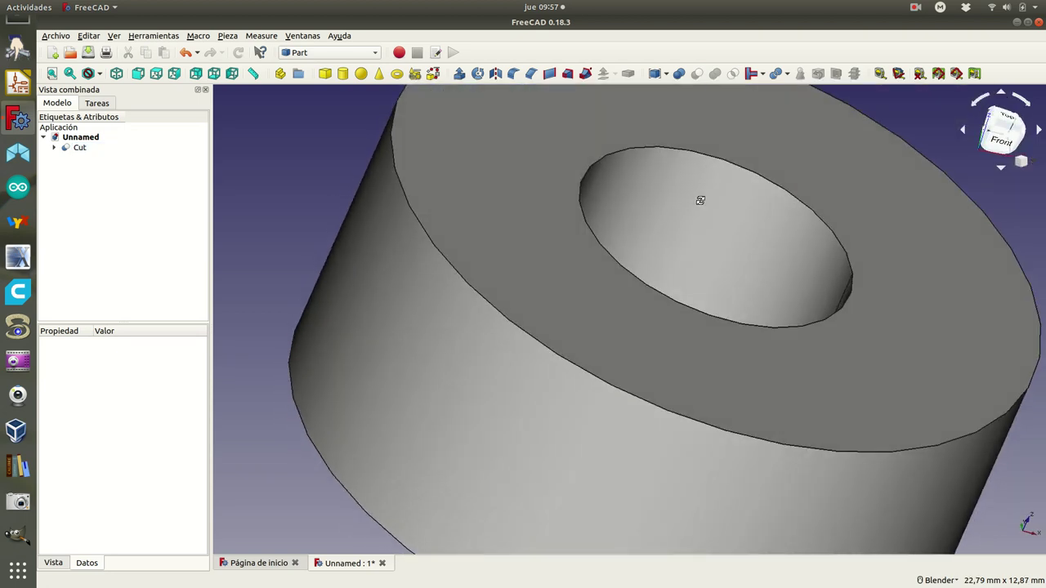
click(117, 74)
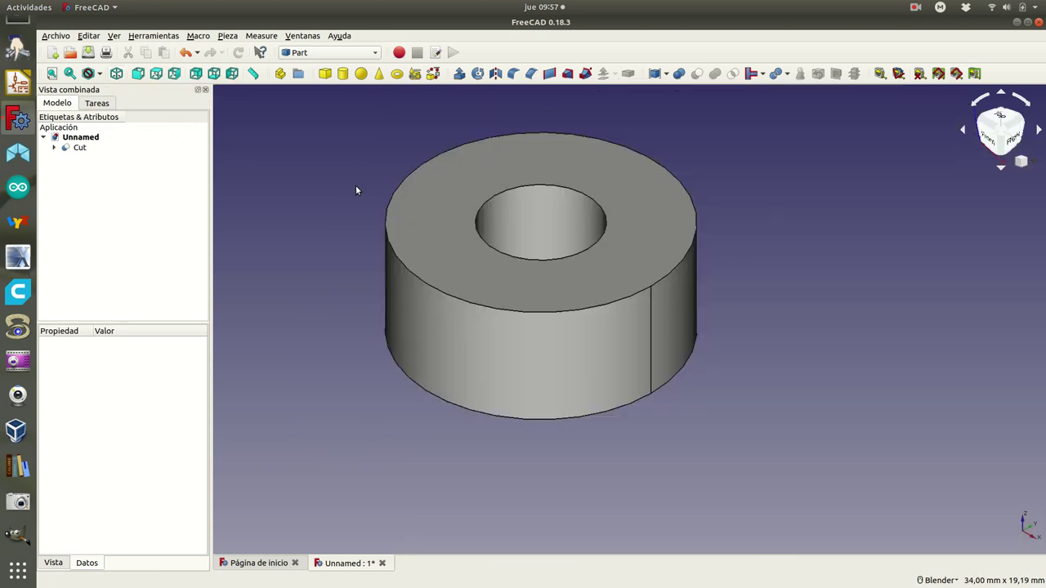
scroll(356, 189, down, 2)
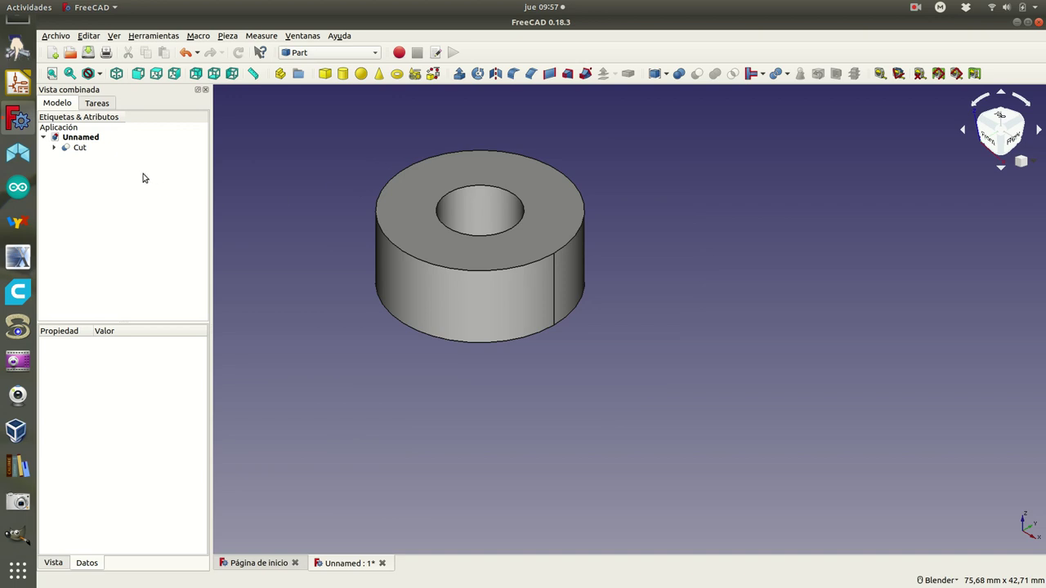
Rename the Cut object to 'parte_izq' and copy it.
right_click(79, 148)
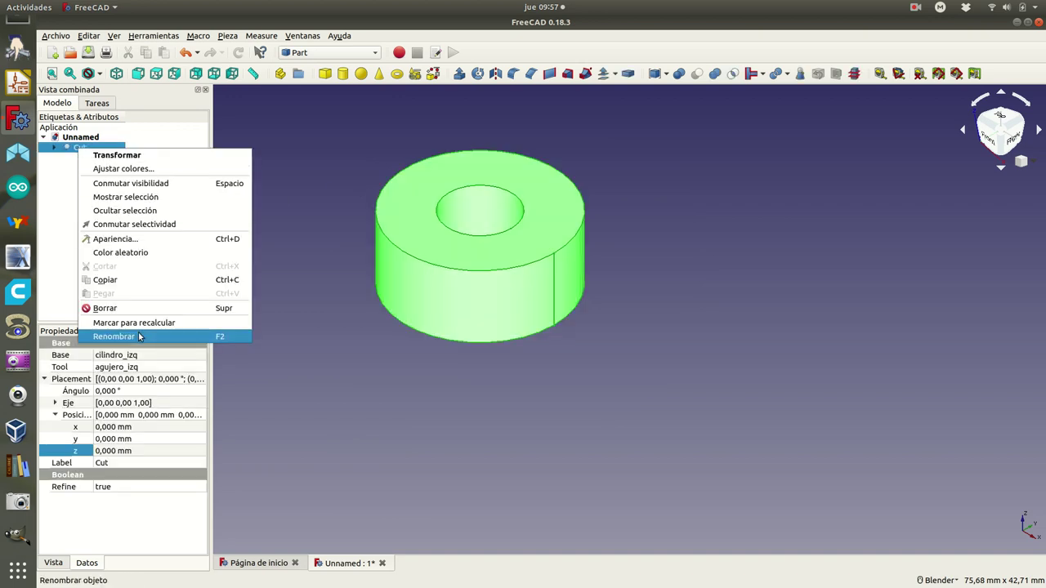
click(138, 336)
text(parte_)
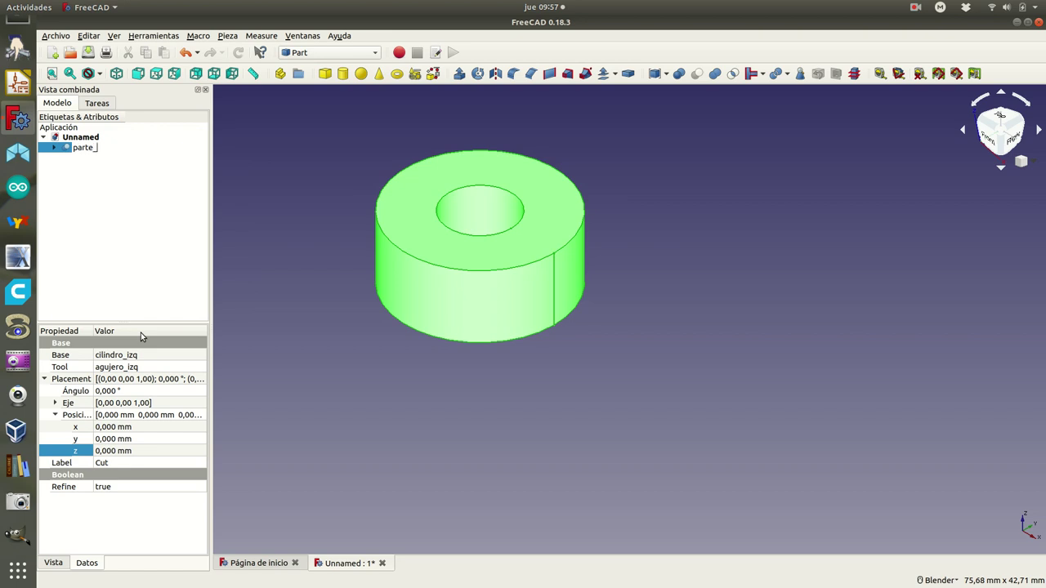
text(izq)
key(Return)
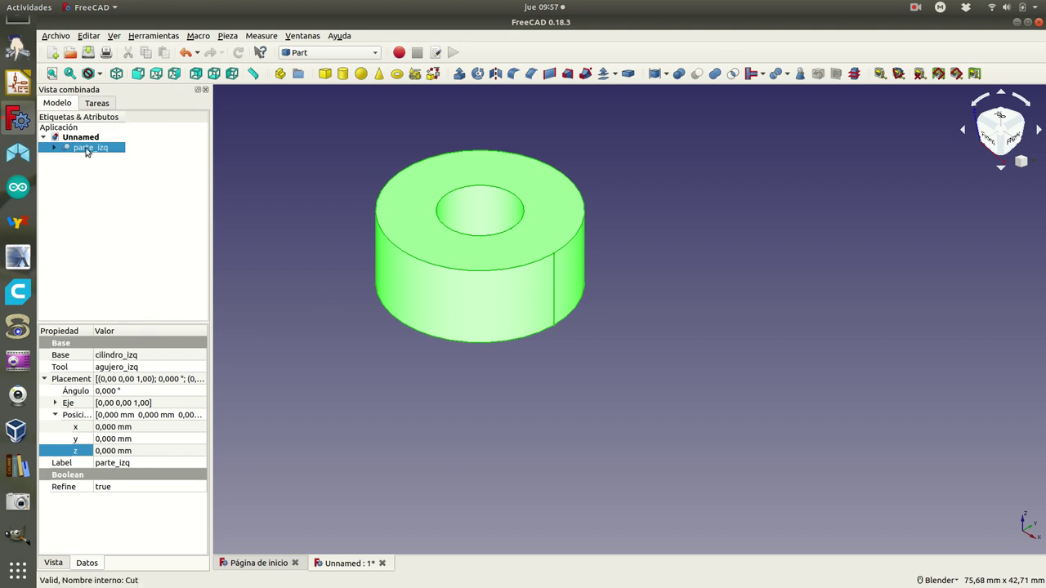
right_click(85, 151)
click(122, 282)
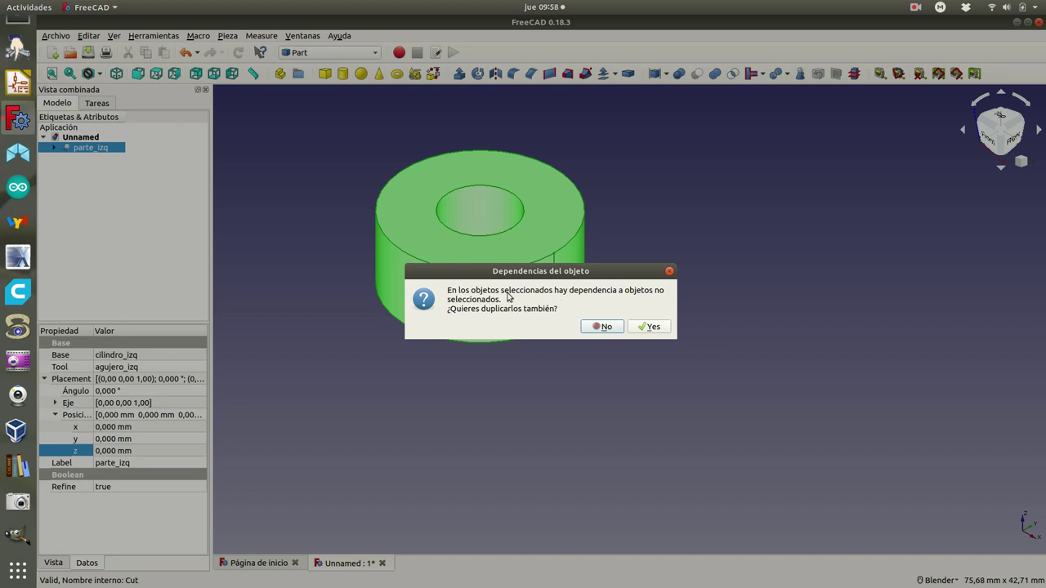
Paste a duplicate of parte_izq, including its dependent objects.
click(646, 327)
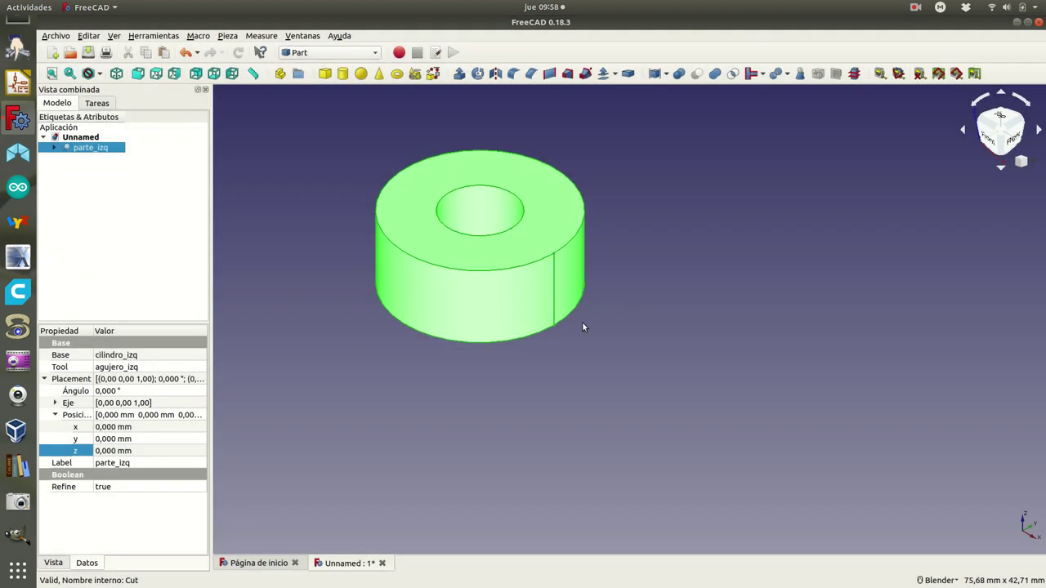
right_click(97, 152)
click(132, 295)
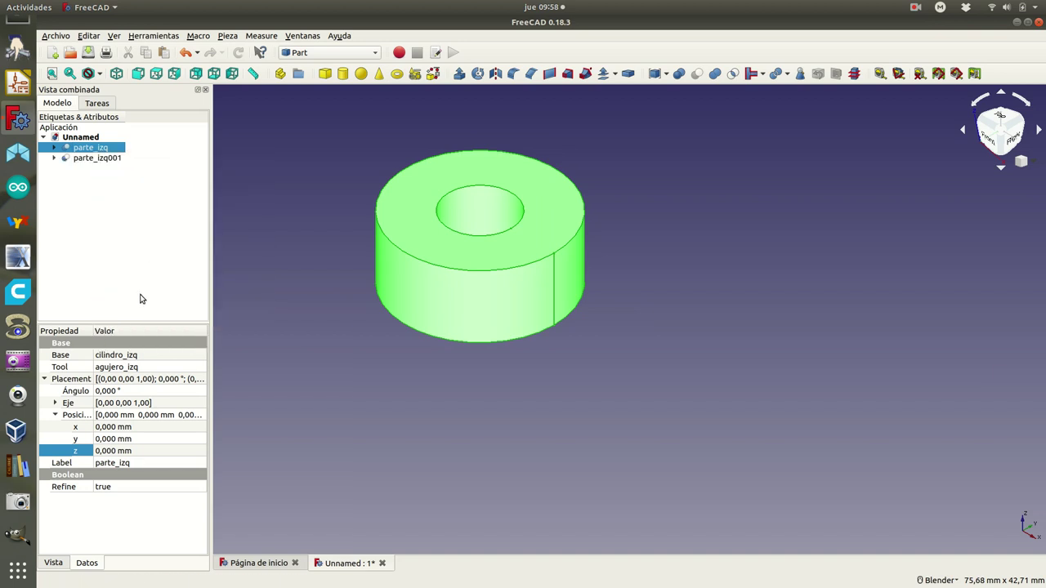
click(90, 159)
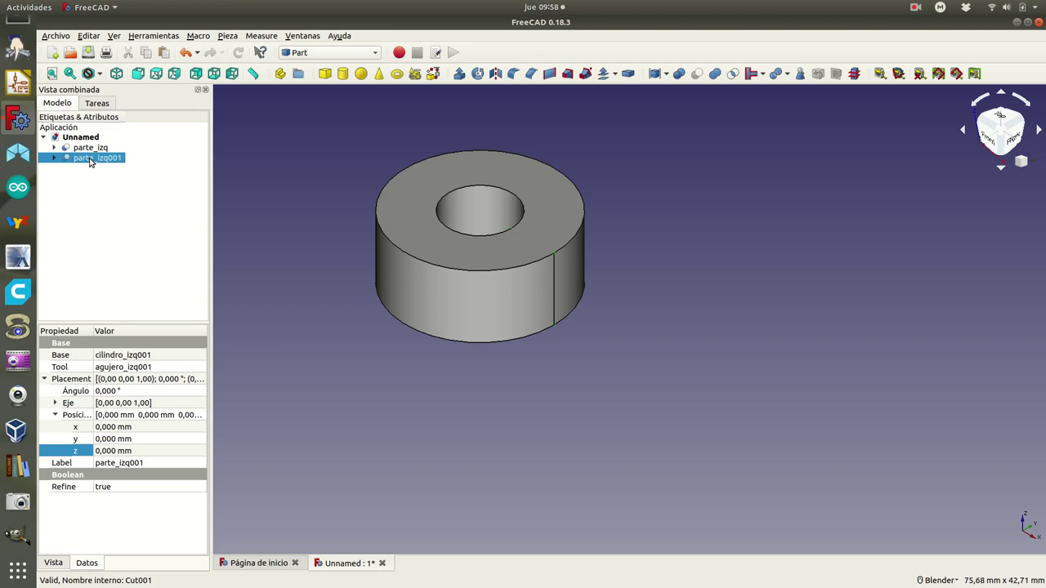
Rename the duplicate parte_izq001 to 'parte_dch'.
right_click(91, 162)
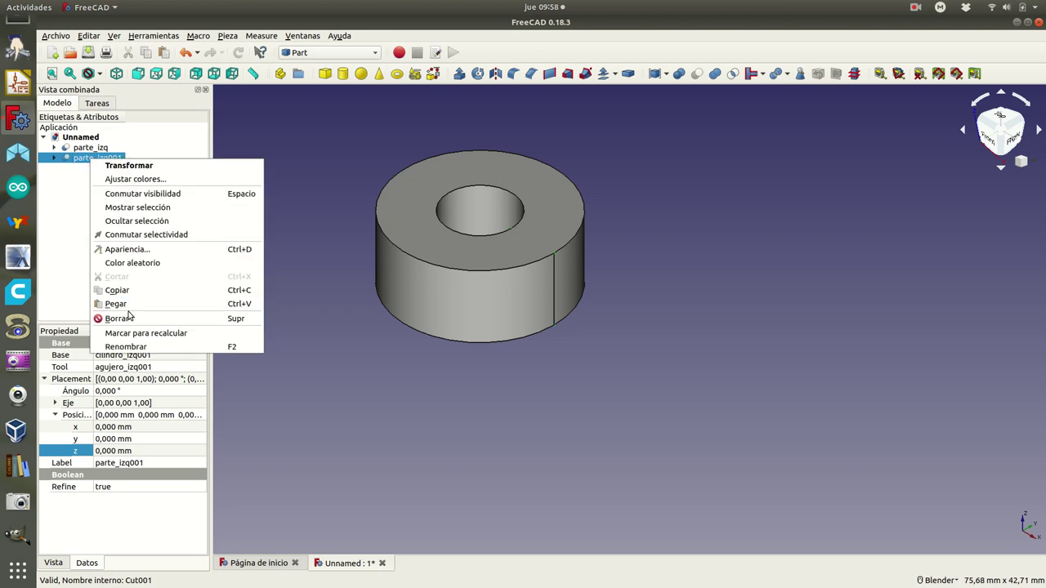
click(131, 346)
text(parte_de)
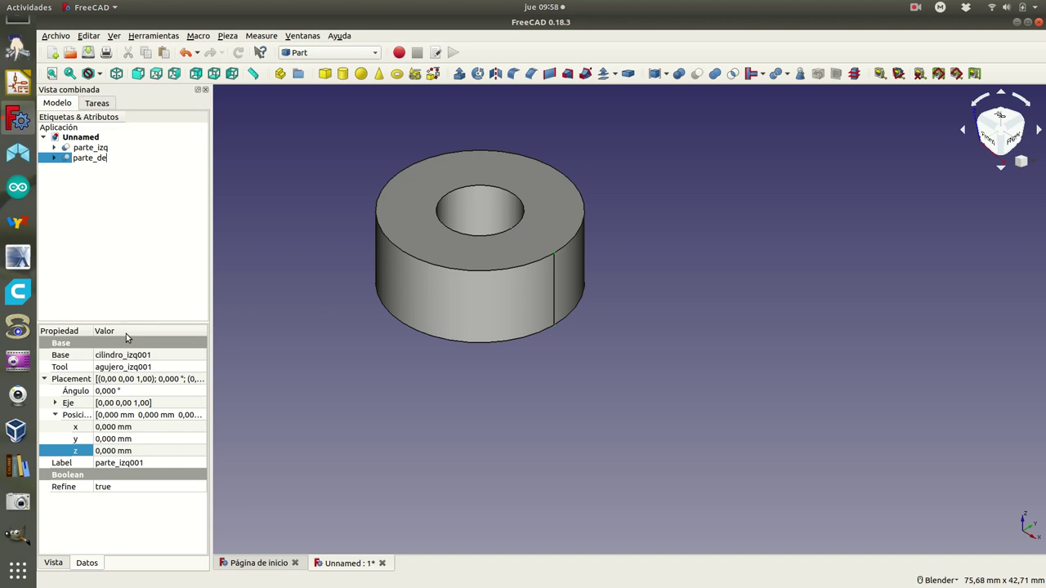
key(BackSpace)
text(ch)
key(Return)
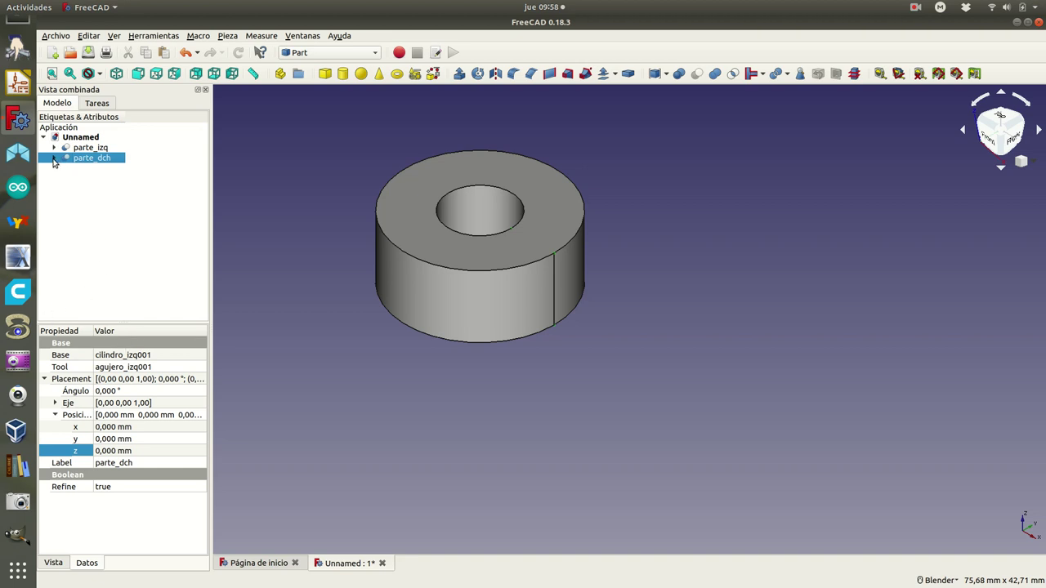
Set parte_dch's x position to 90 mm and zoom out to see both rings.
click(116, 428)
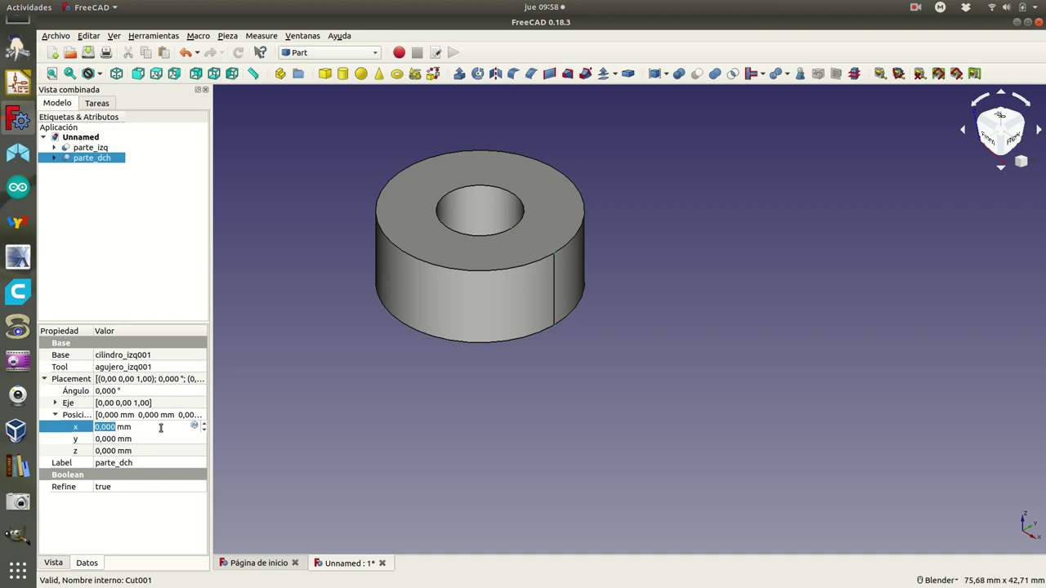
text(90)
text(mm)
key(Delete)
key(Delete)
key(Tab)
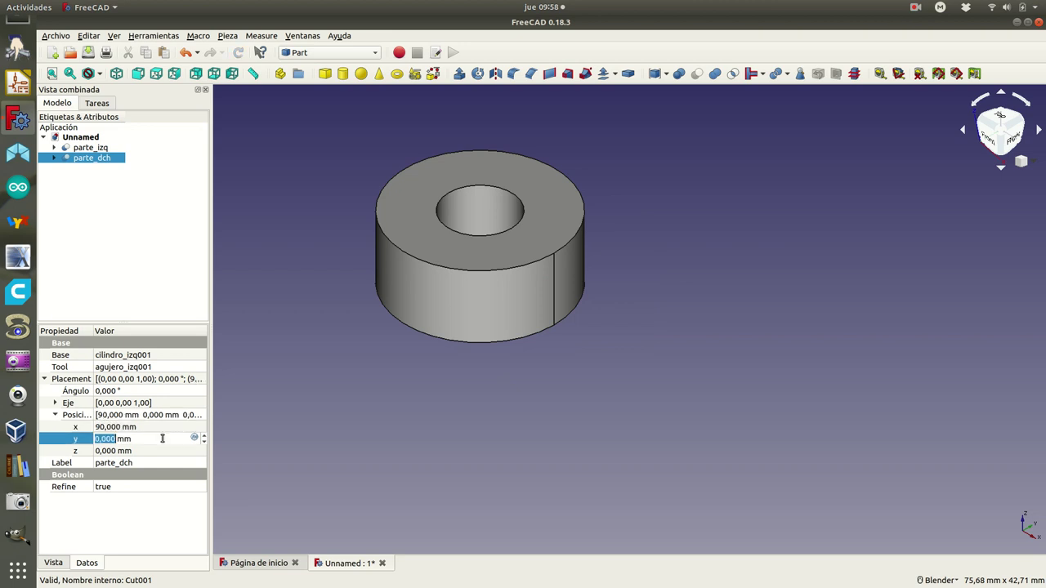
scroll(412, 311, down, 2)
scroll(413, 312, down, 2)
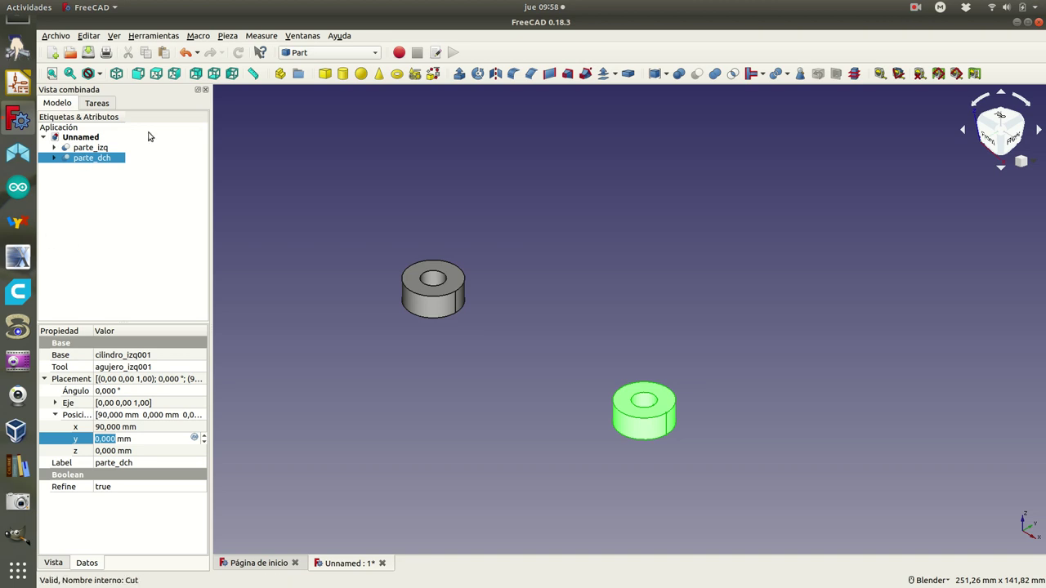
Add a third cylinder with an 8 mm radius and 8 mm height.
click(341, 74)
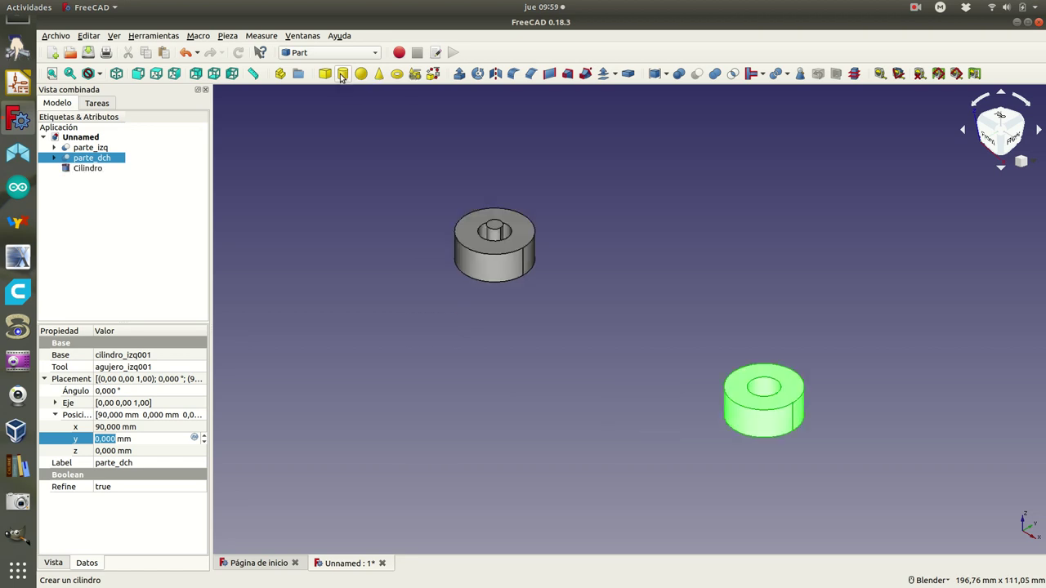
click(89, 169)
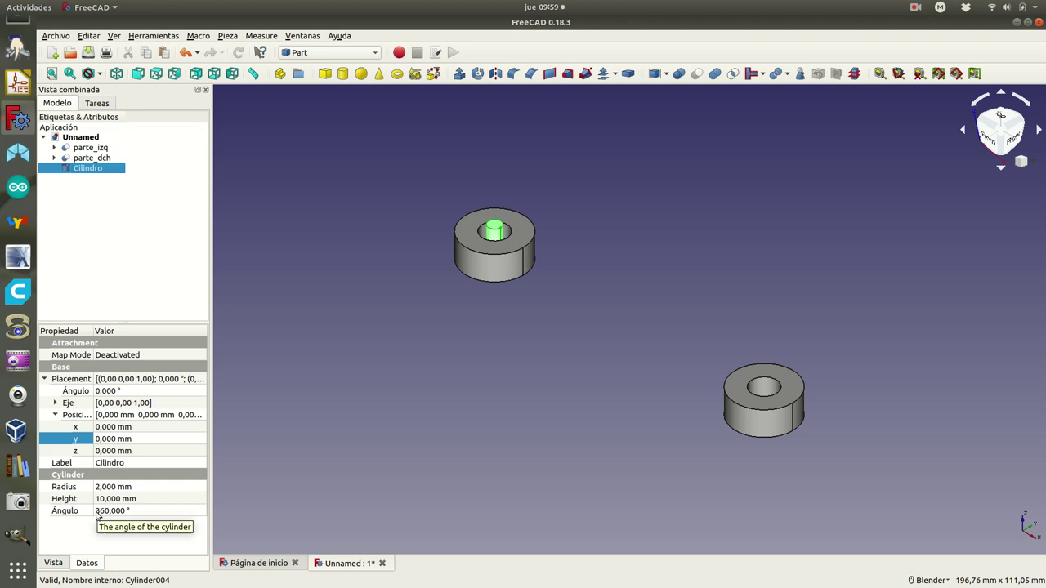
click(106, 486)
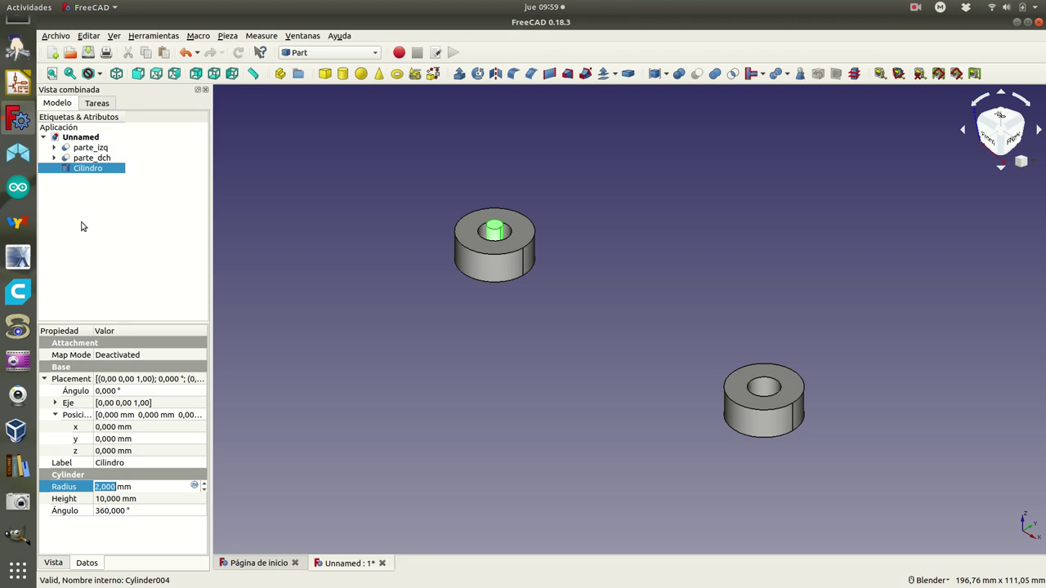
text(8)
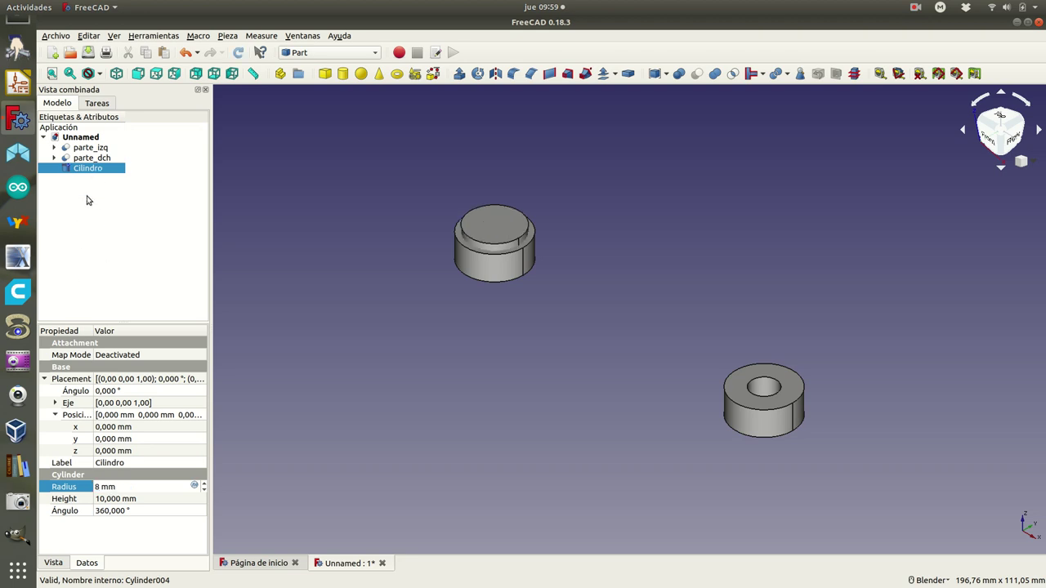
click(110, 501)
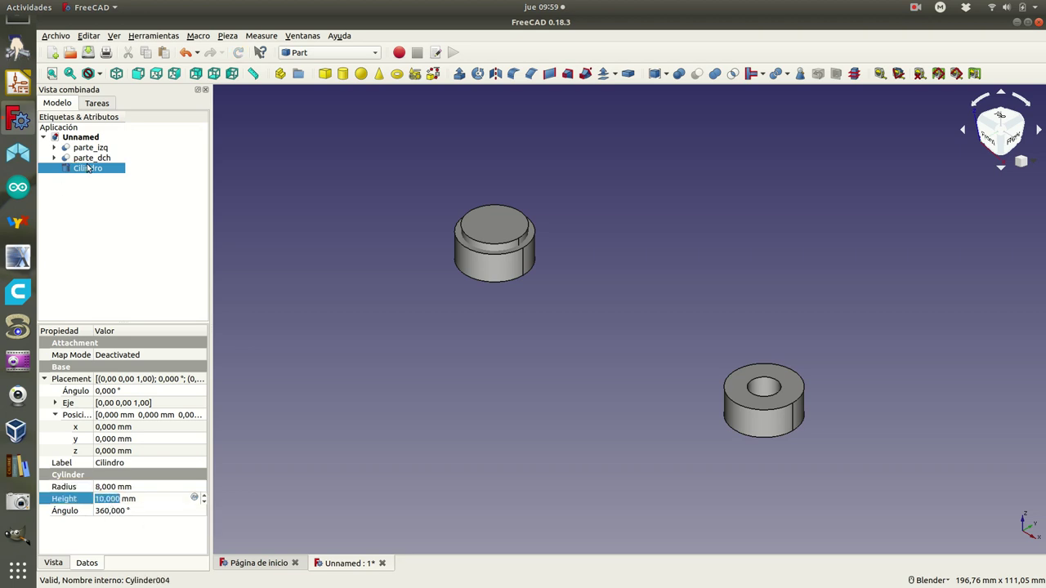
text(8)
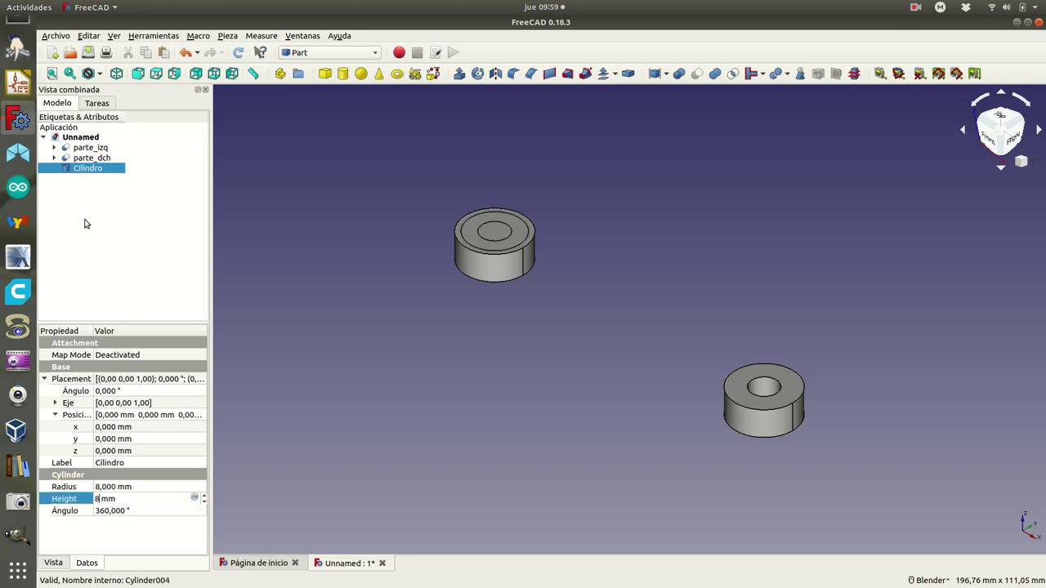
click(123, 488)
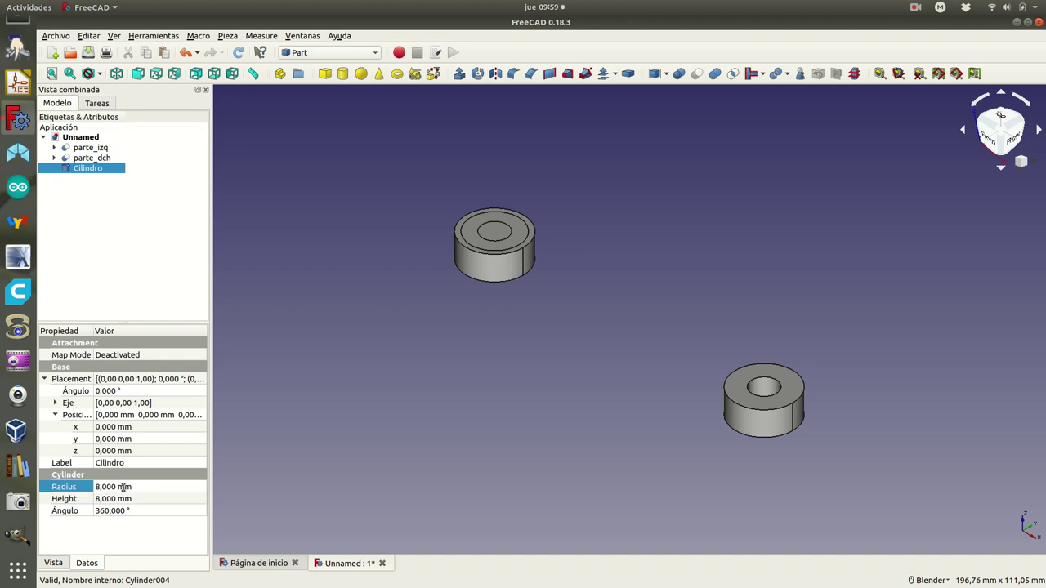
Rename the new cylinder to 'cilindro_central'.
right_click(83, 170)
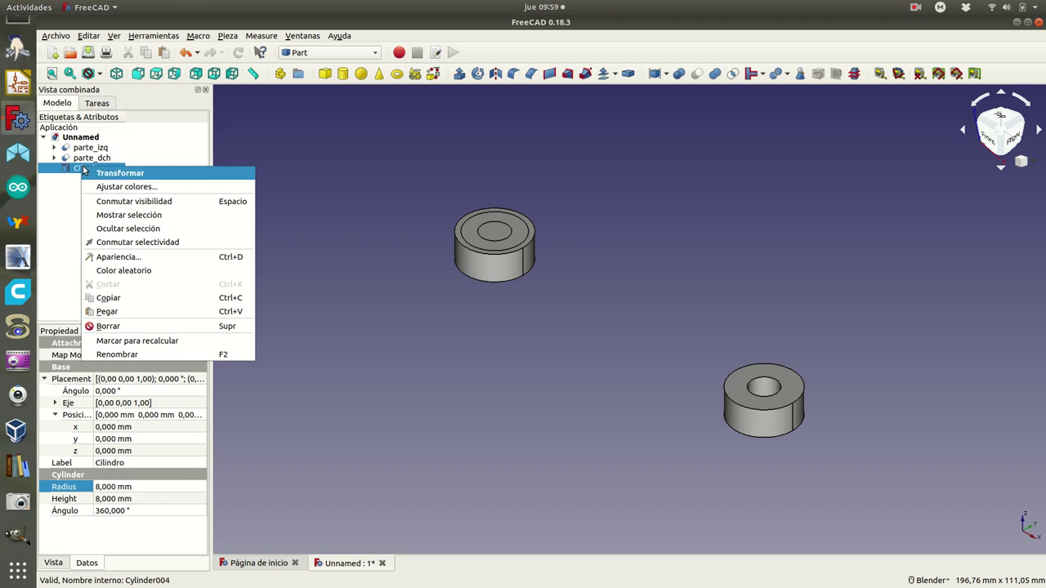
click(134, 354)
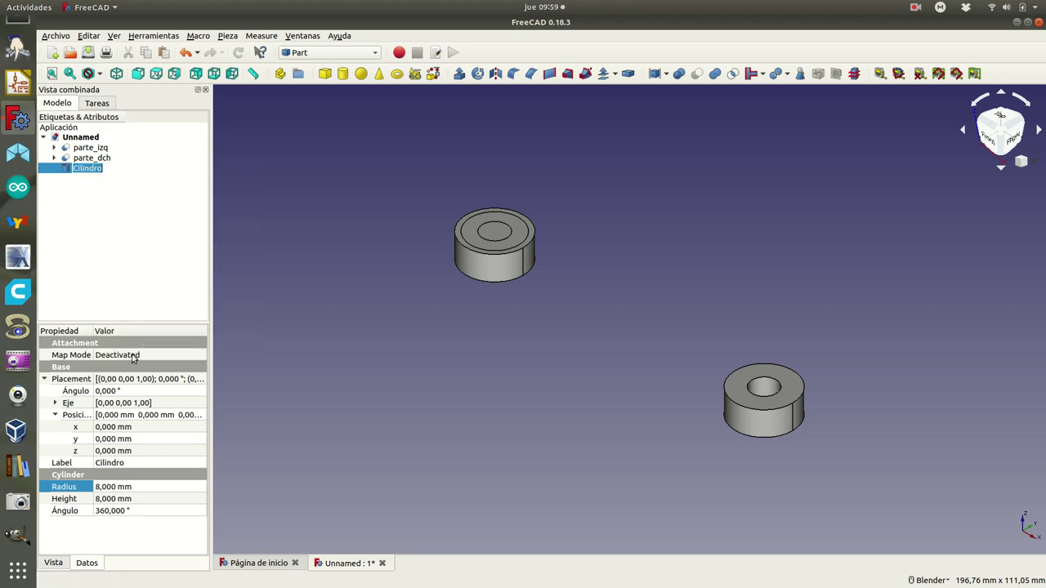
text(cilindro_central)
key(Return)
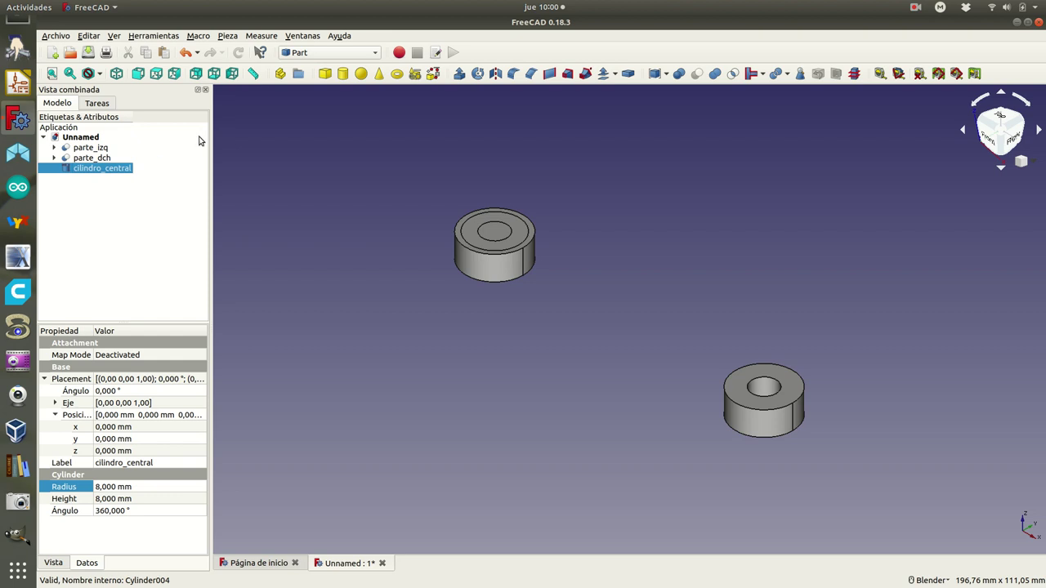
Add a new cylinder and lower its placement to z = -1 mm.
click(342, 73)
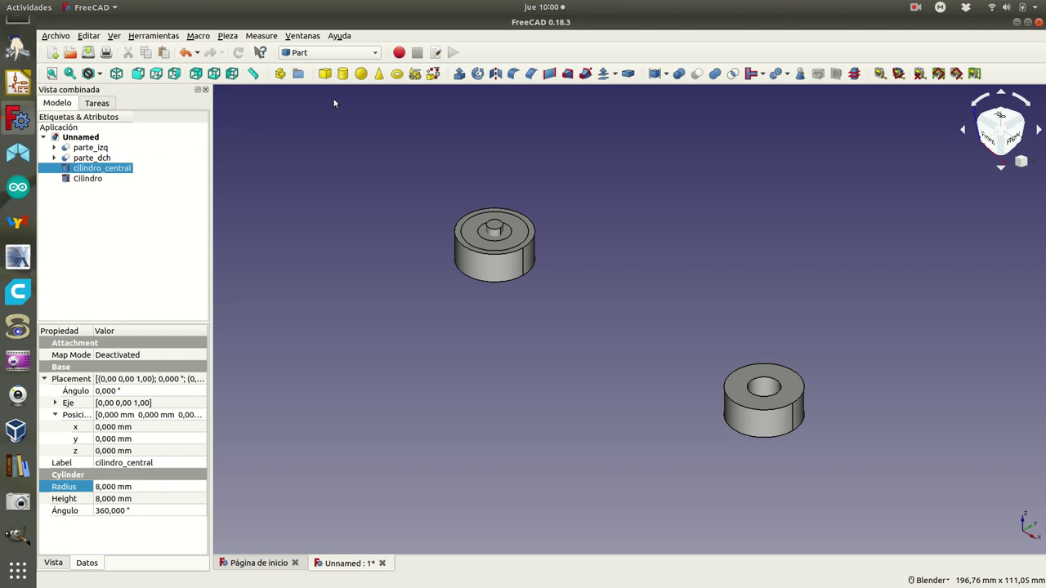
click(80, 179)
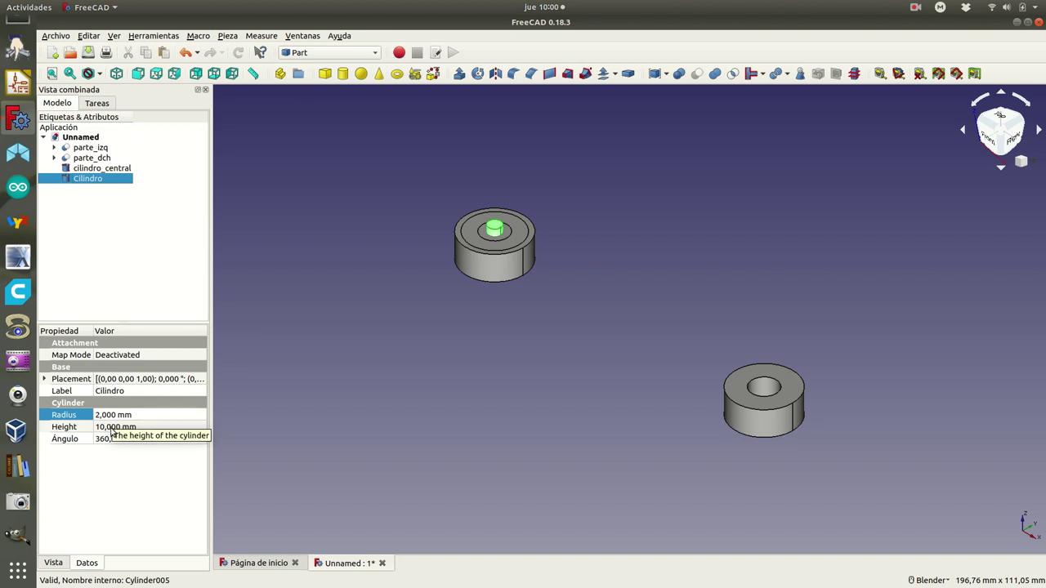
click(44, 379)
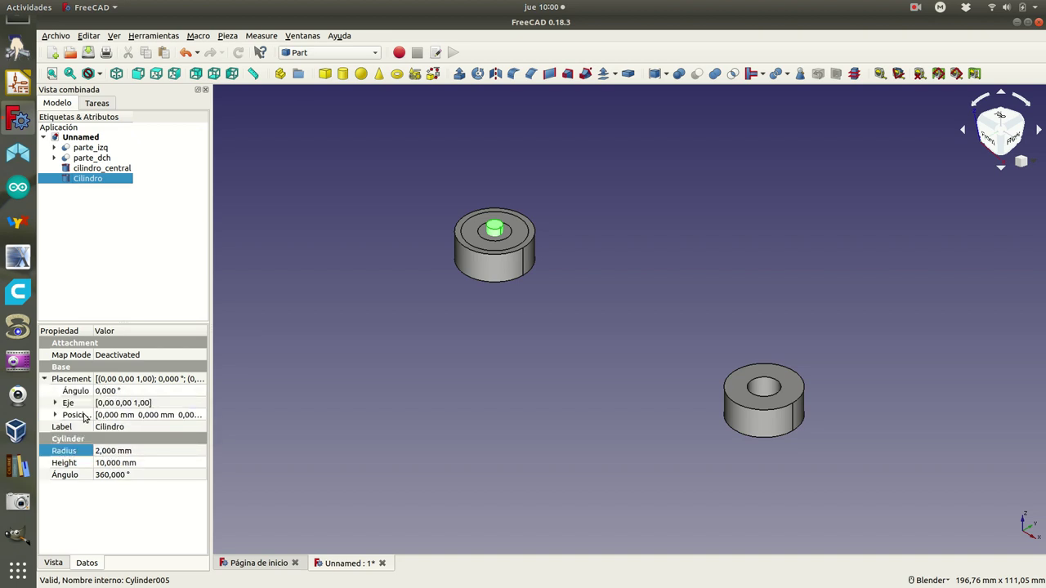
click(55, 416)
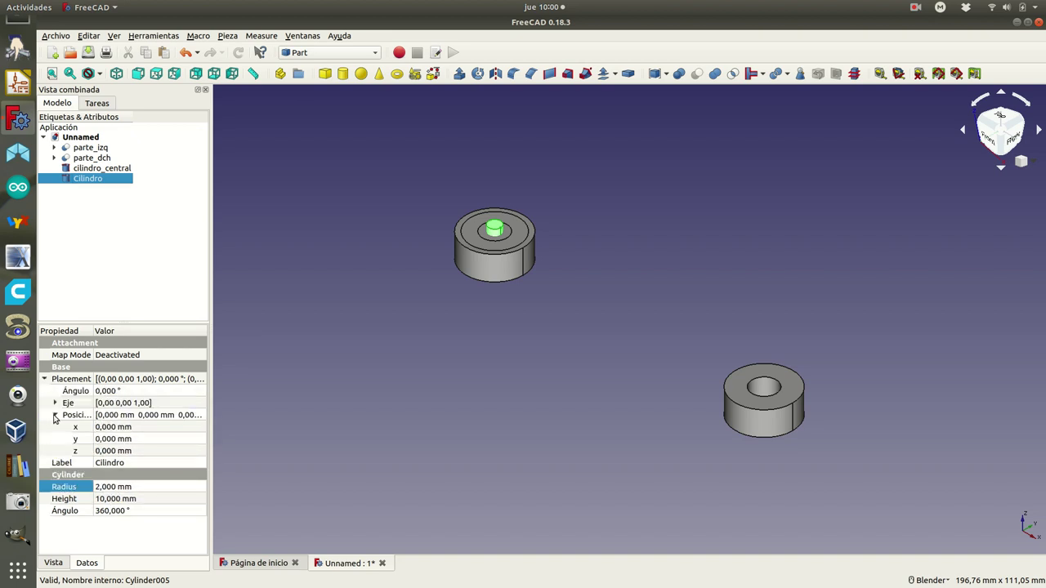
click(79, 451)
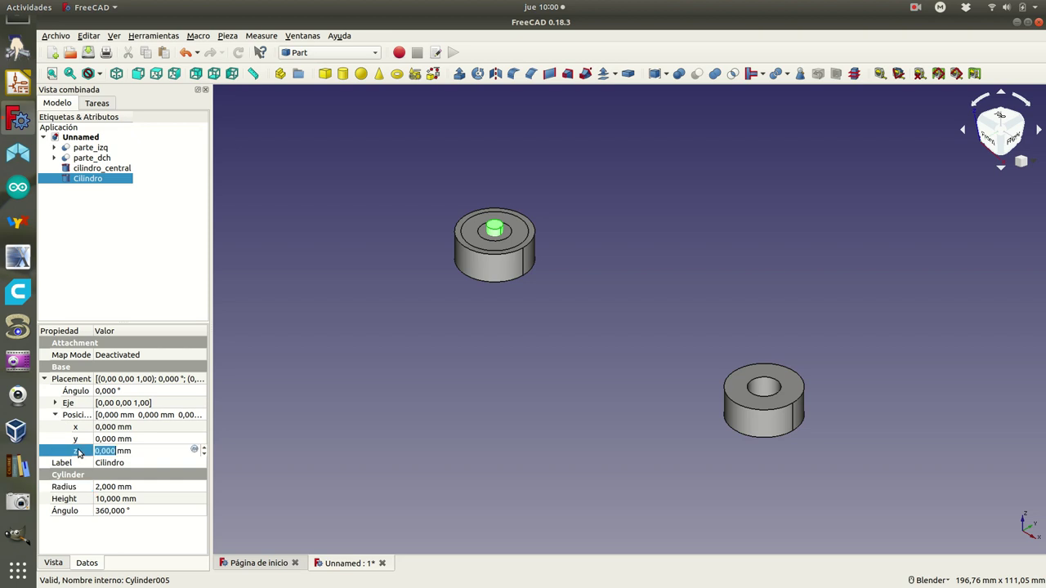
click(204, 454)
click(152, 438)
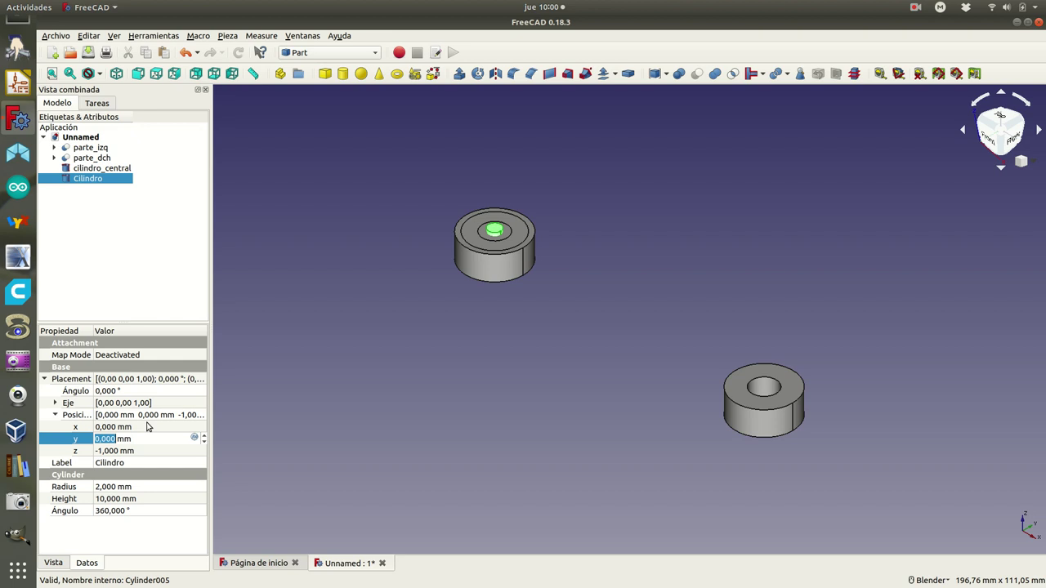
Rename the new cylinder to agujero_central and select cilindro_central.
right_click(89, 181)
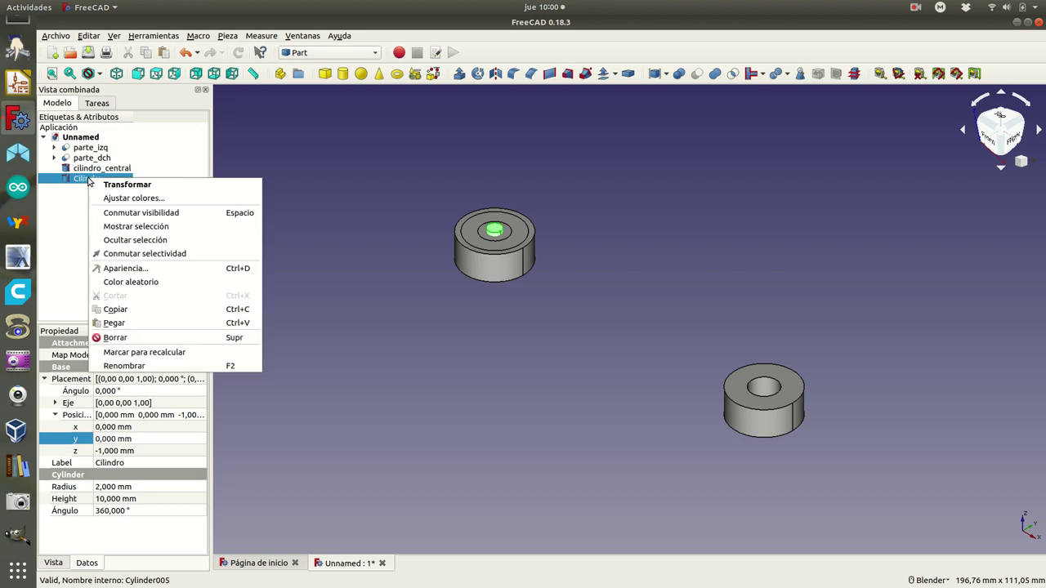
click(131, 365)
text(agujero_central)
key(Return)
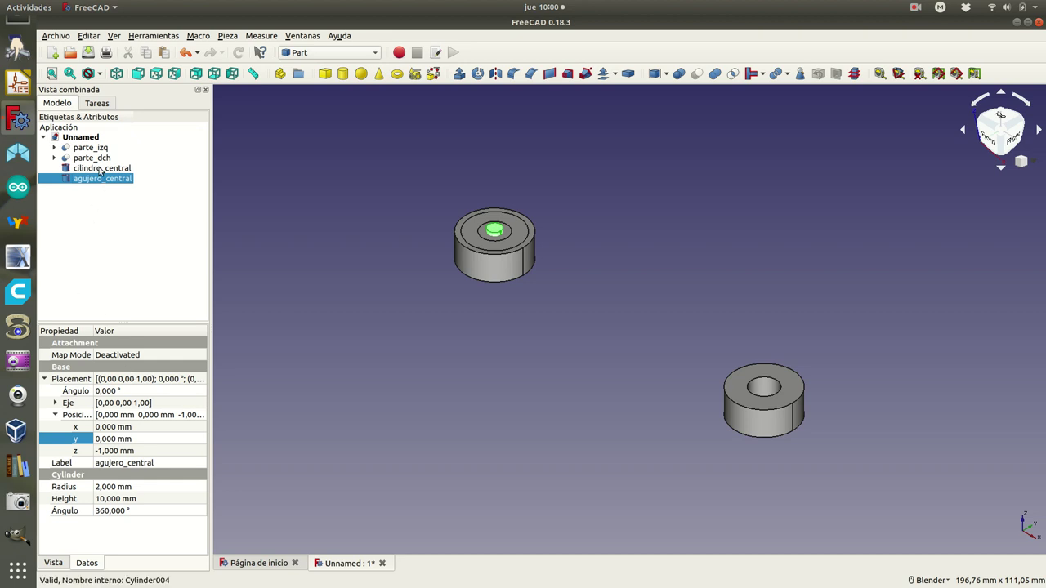
click(100, 169)
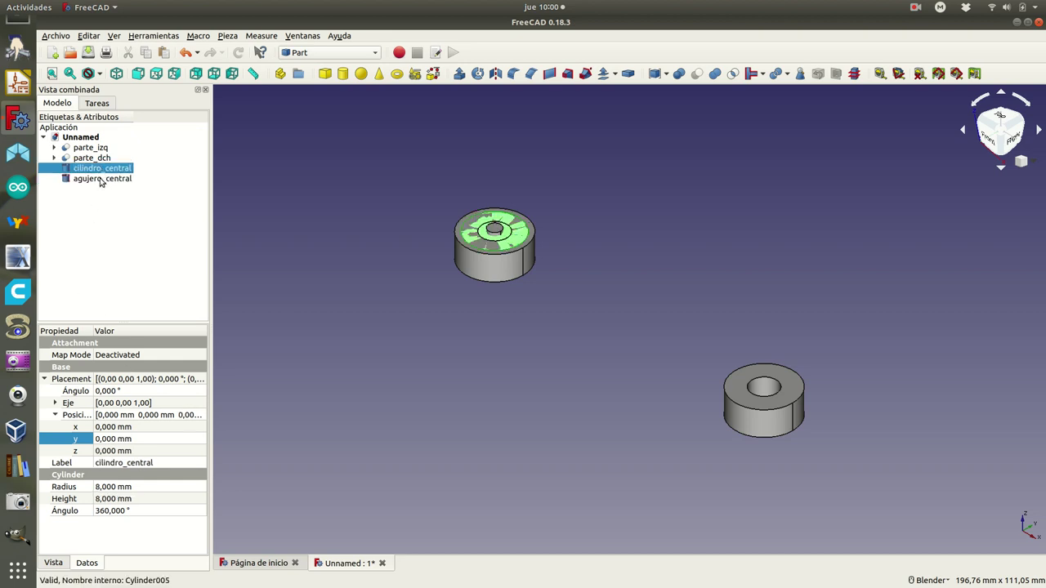
Cut agujero_central from cilindro_central and rename the resulting Cut002 to parte_central.
ctrl+click(101, 179)
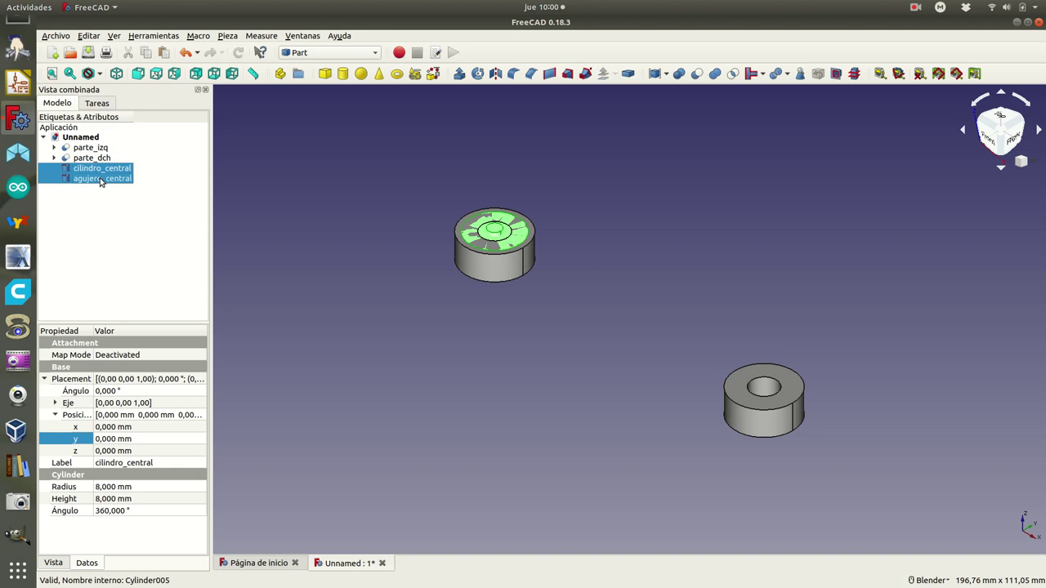
click(697, 75)
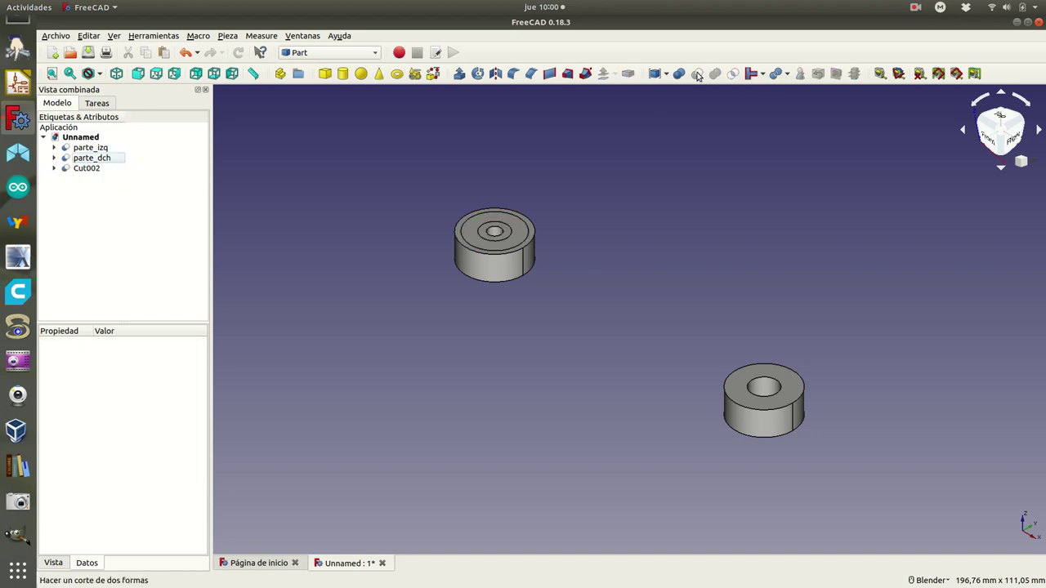
click(90, 167)
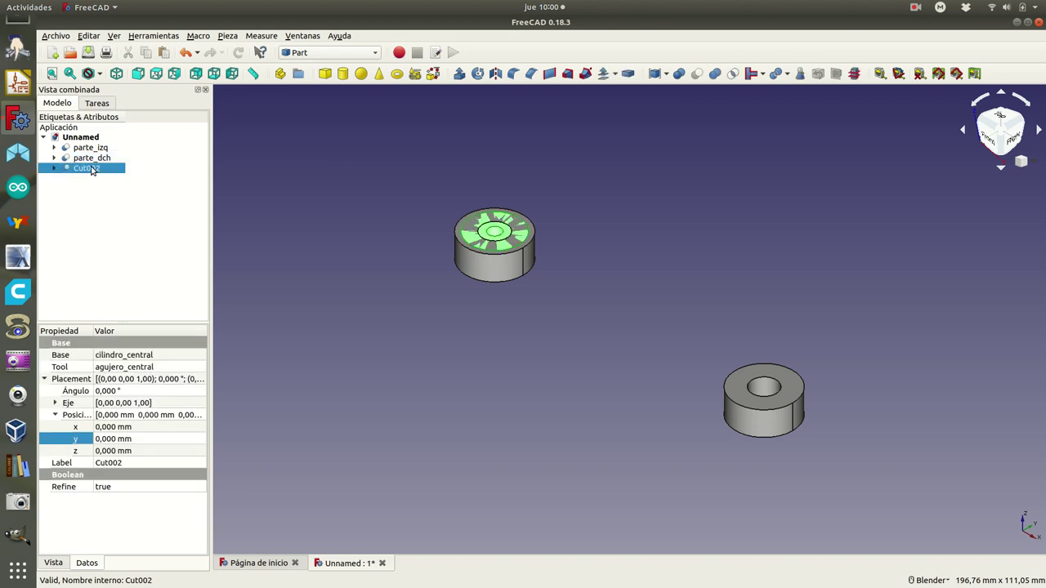
right_click(91, 167)
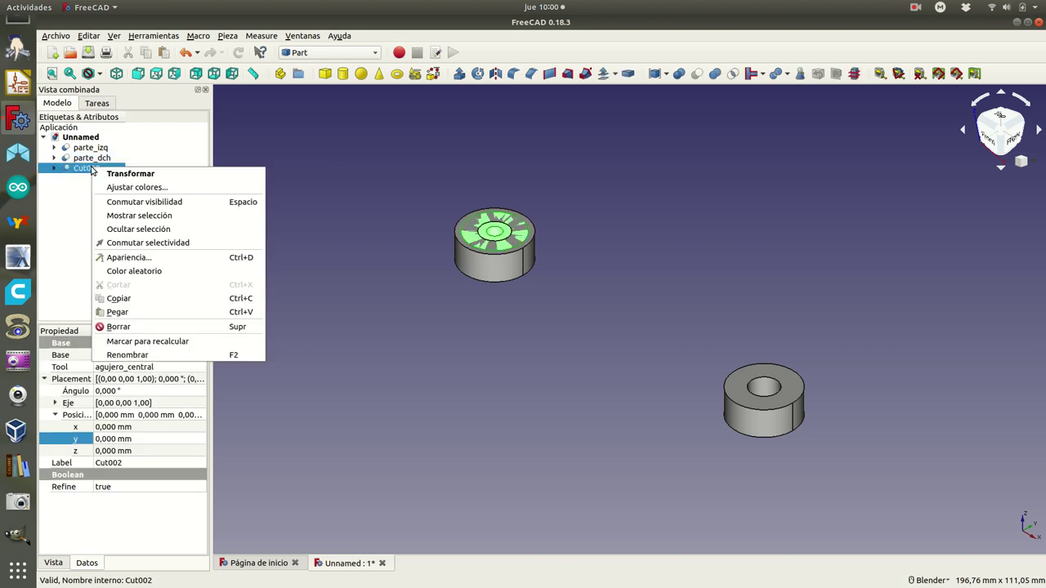
click(147, 356)
text(parte_)
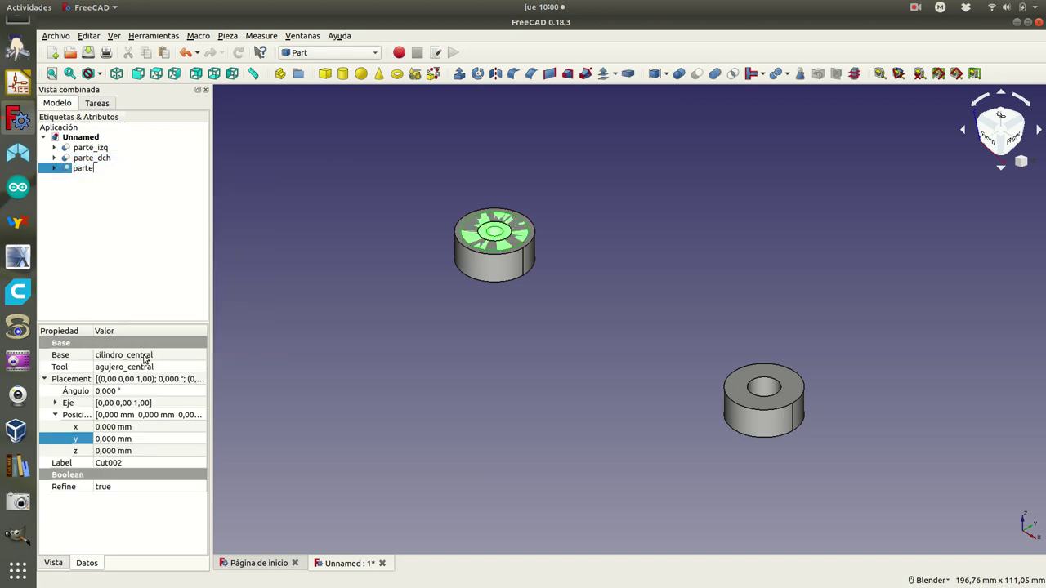
text(central)
key(Return)
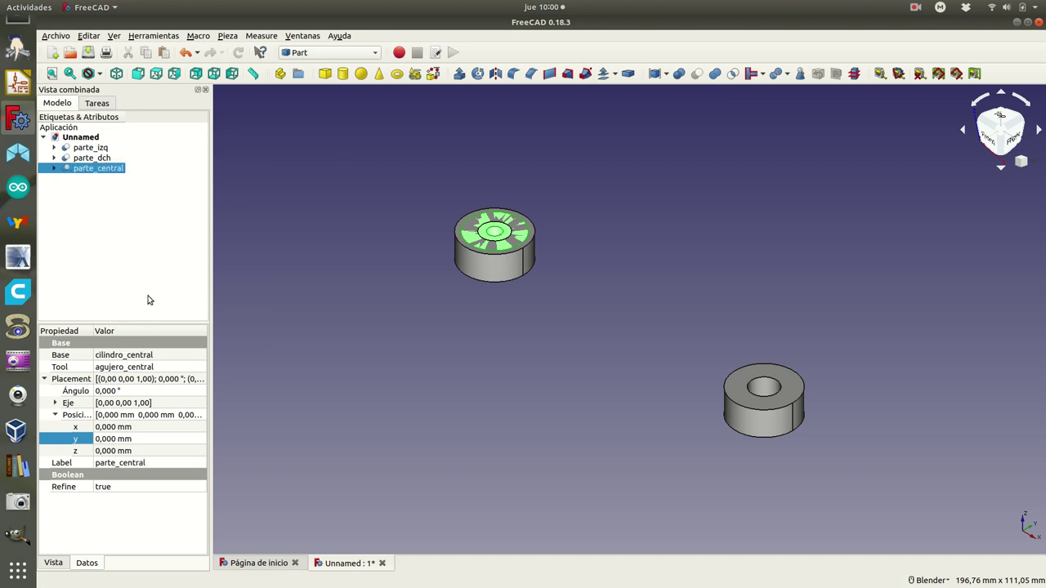
Set parte_central's x position to 45 mm and switch to the Part Design workbench.
click(108, 428)
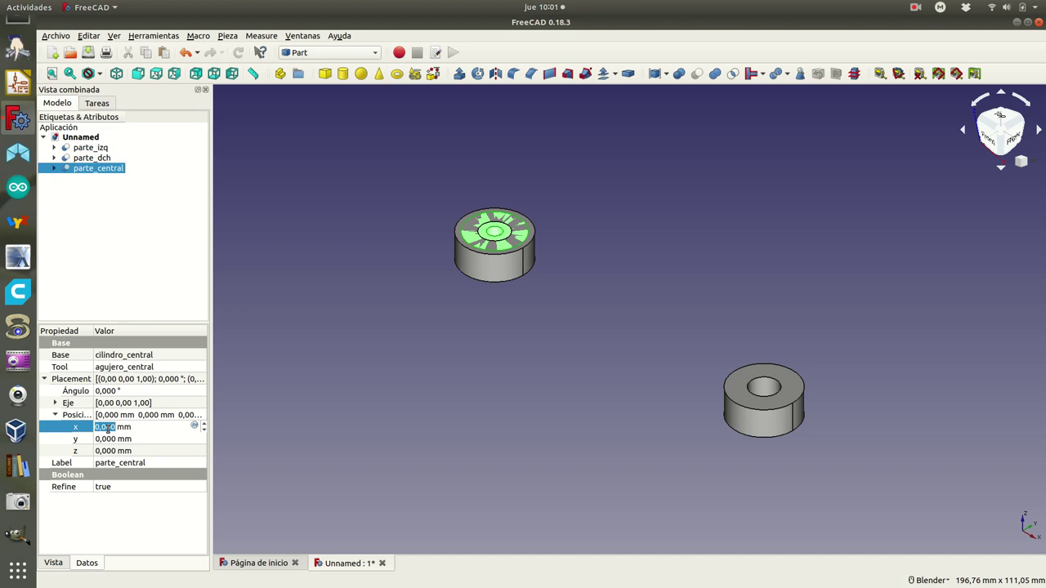
text(4)
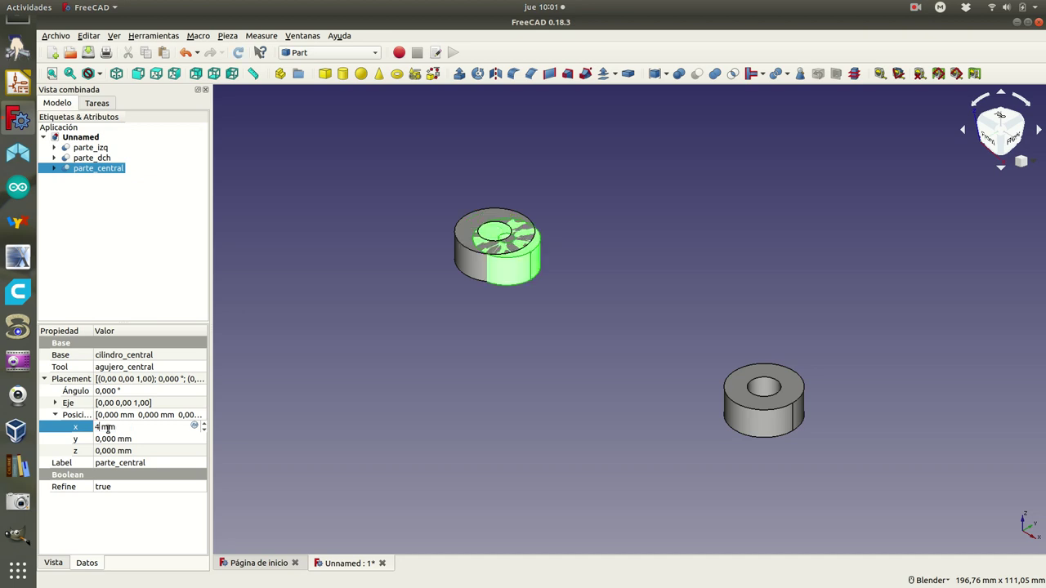
text(5)
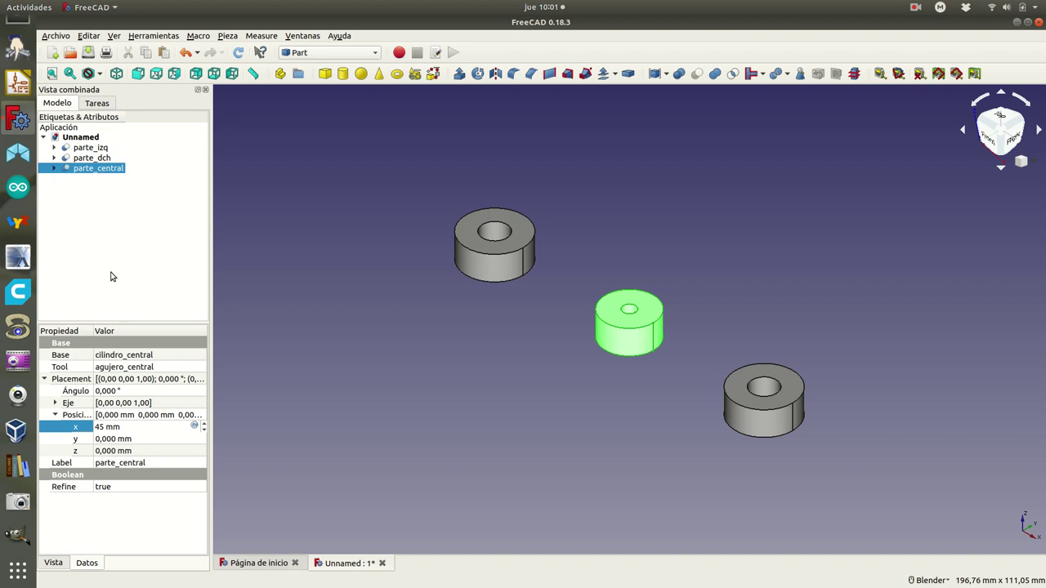
click(311, 273)
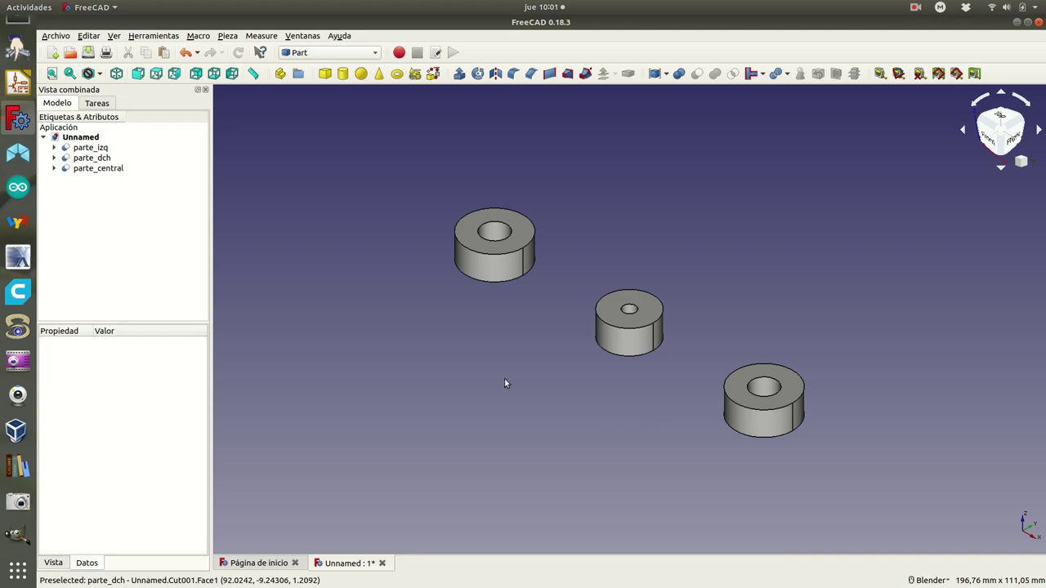
click(376, 54)
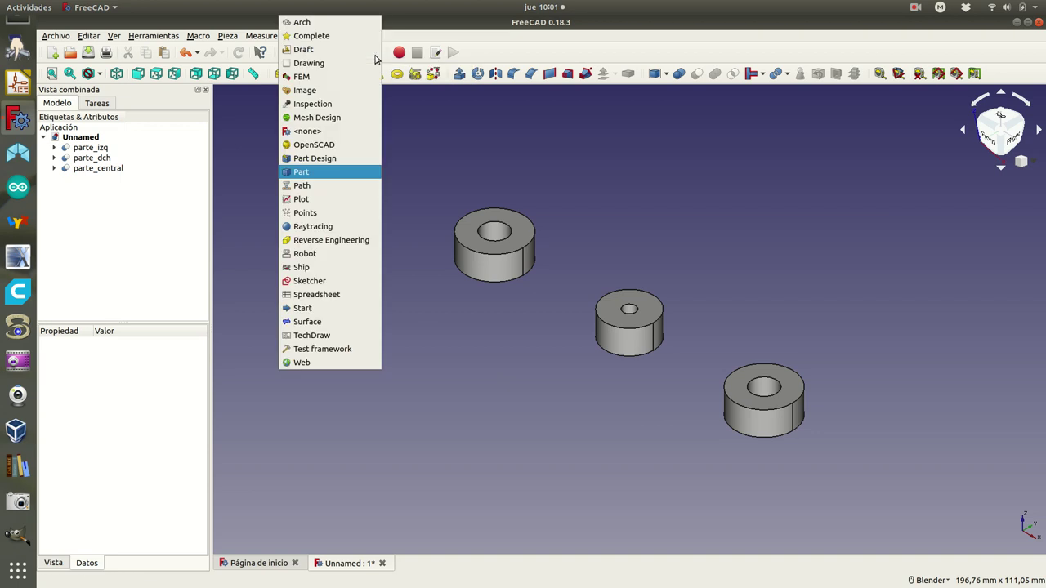
click(360, 163)
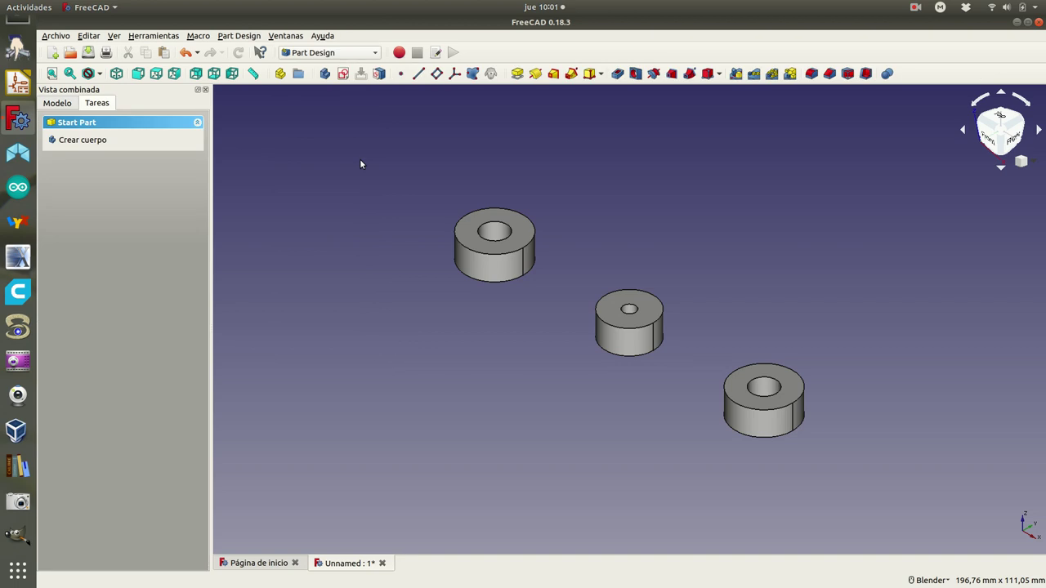
Create a new Part Design body and open a new sketch on XY_Plane.
click(77, 140)
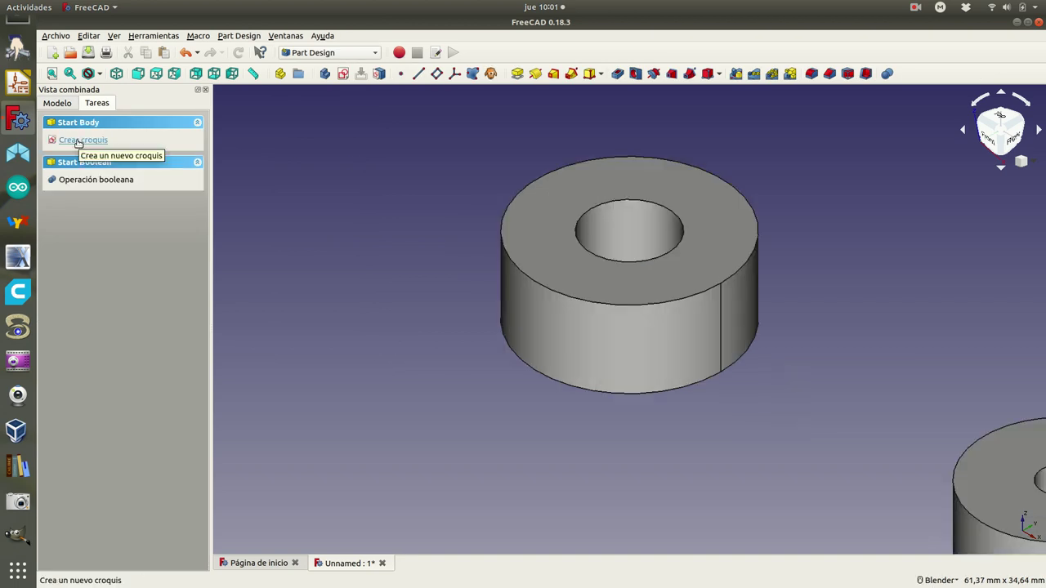
click(78, 140)
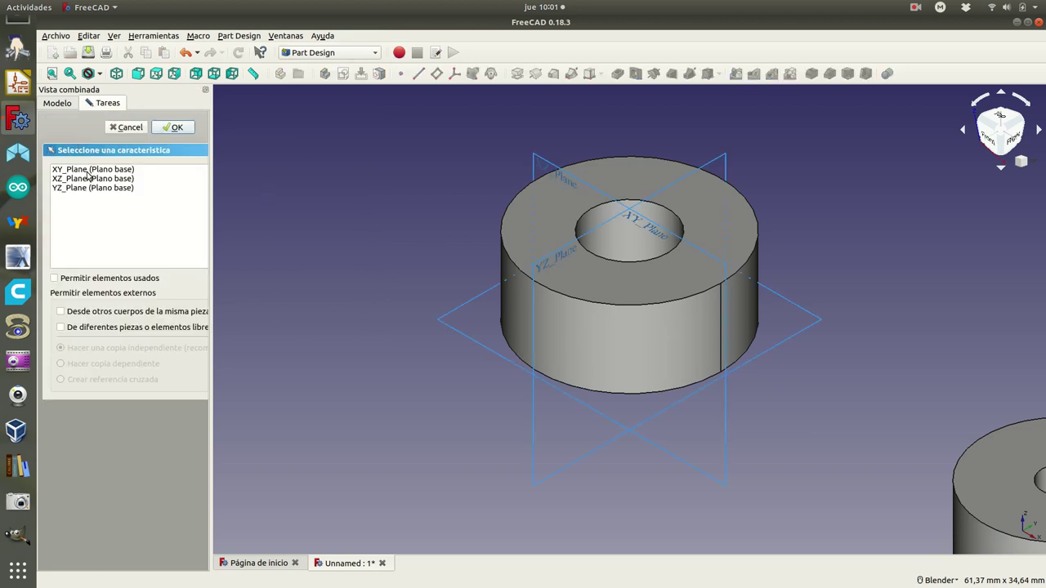
click(85, 170)
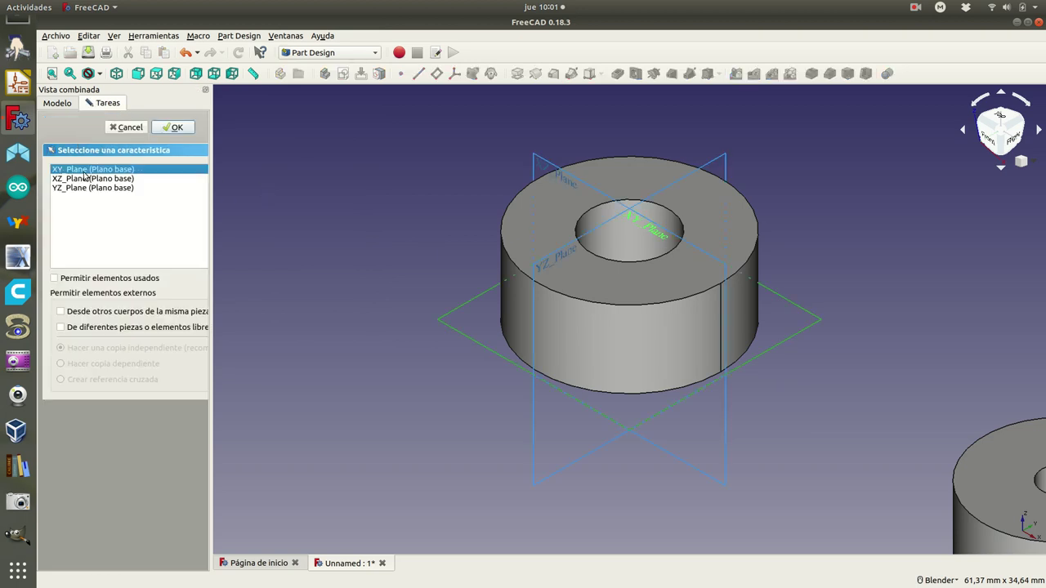
click(178, 128)
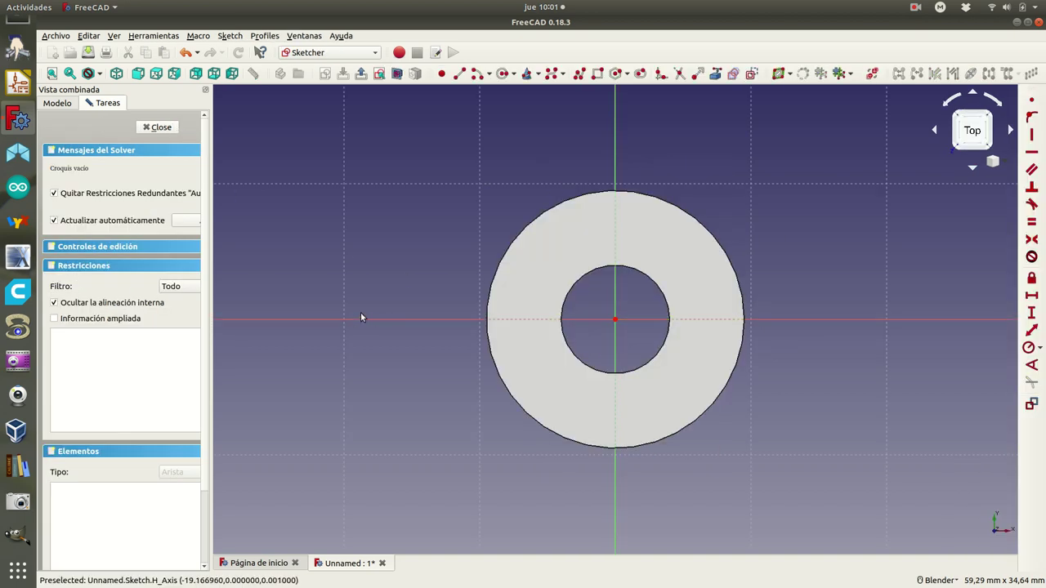
Switch the draw style to Modelo de alambres so the rings show as outline circles.
scroll(361, 317, down, 3)
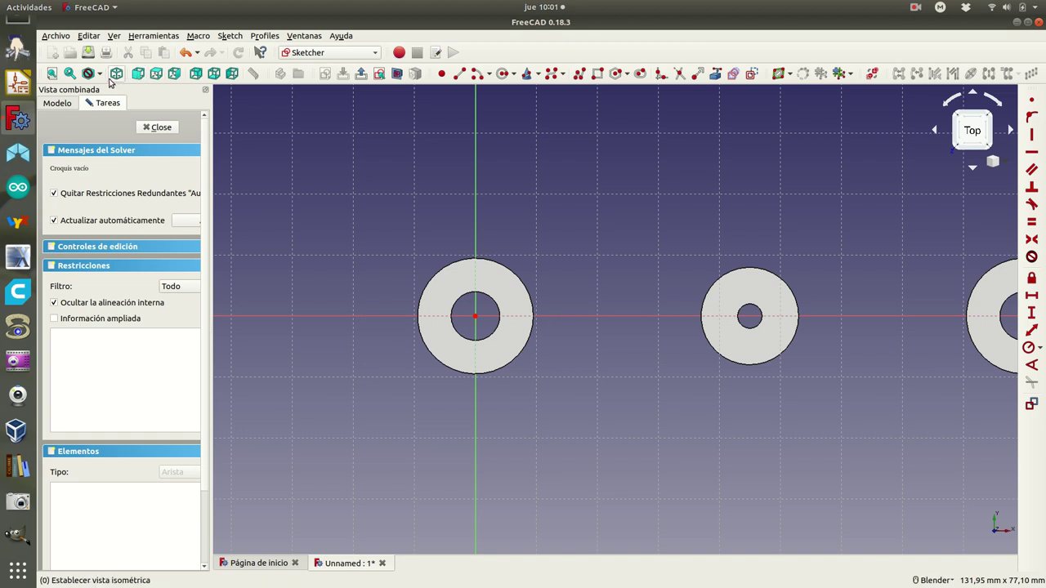
click(102, 75)
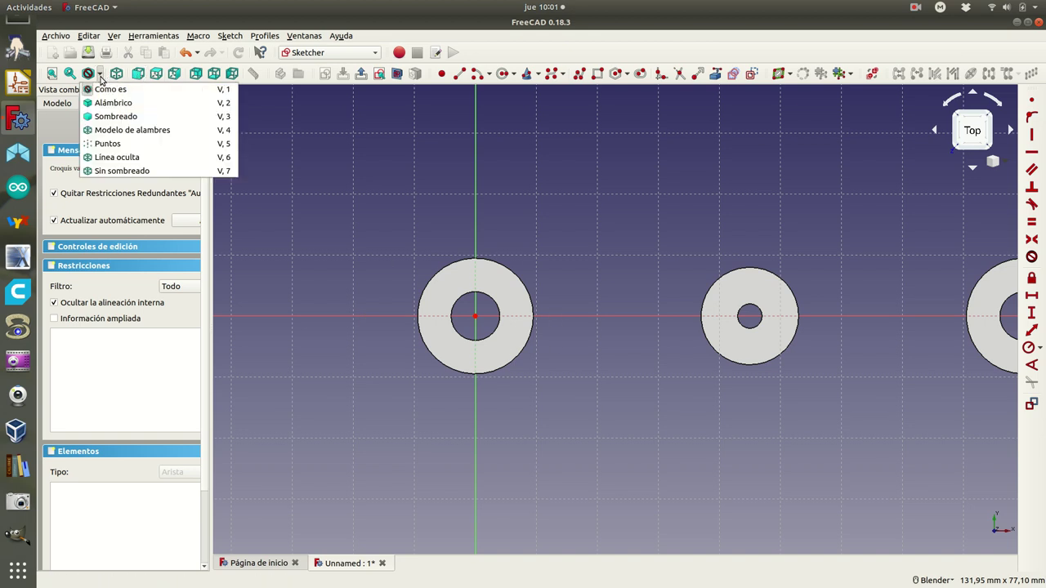
click(119, 131)
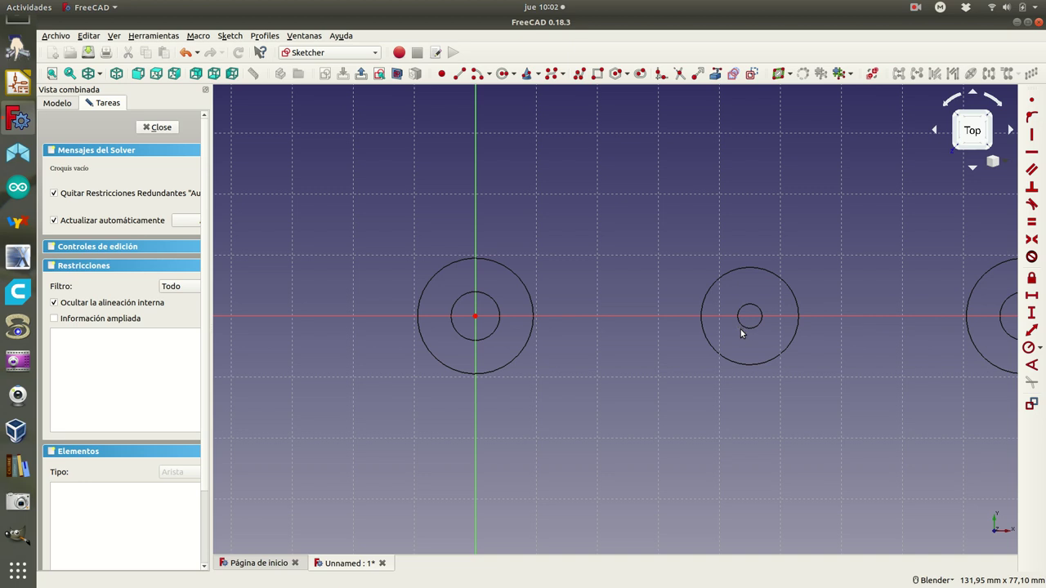
Look through the Controles de edición options, then reopen the regular-polygon shape list.
click(627, 77)
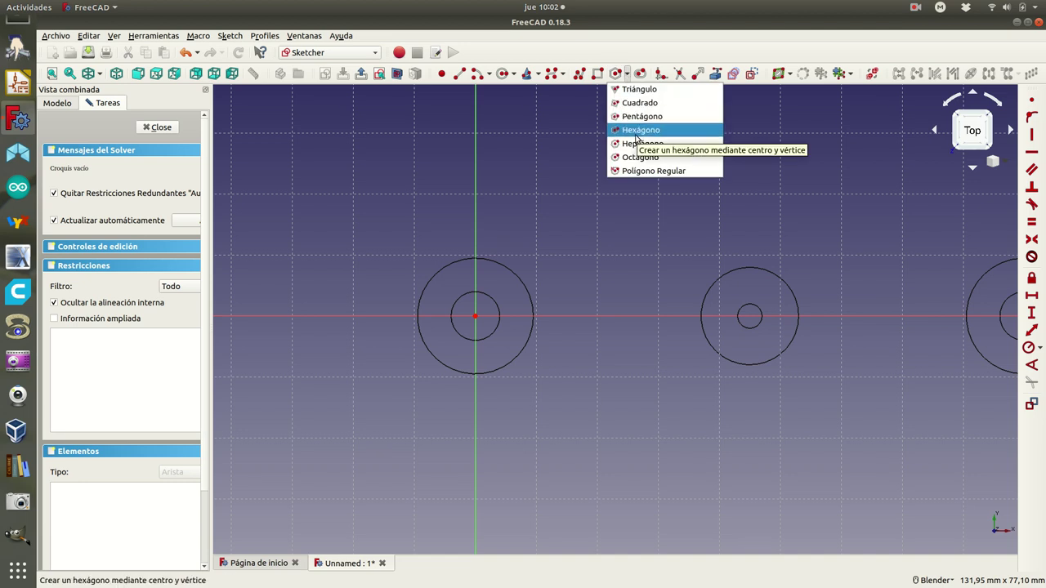
click(566, 142)
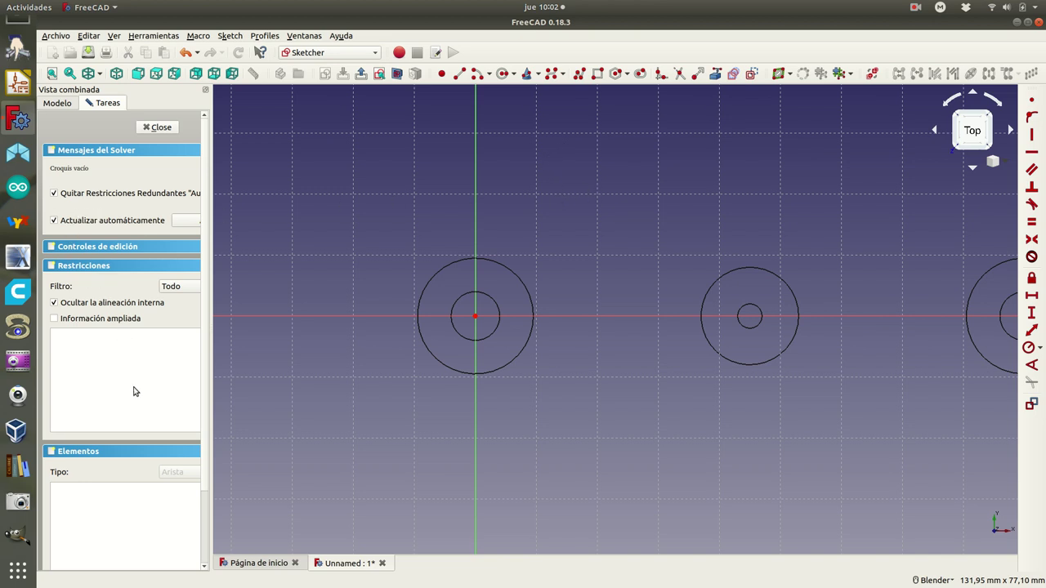
scroll(134, 391, down, 3)
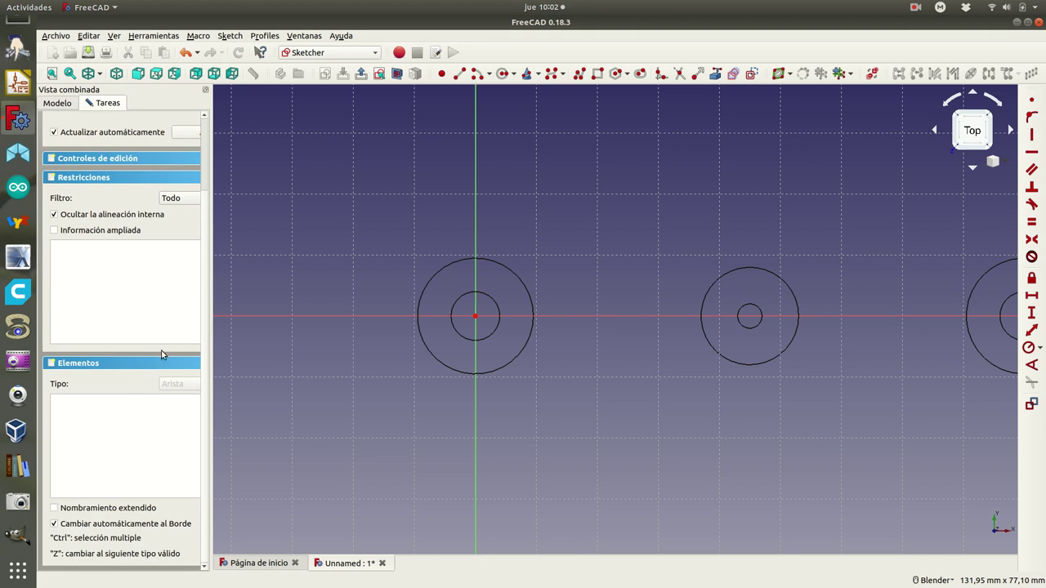
scroll(161, 353, up, 1)
scroll(162, 356, up, 2)
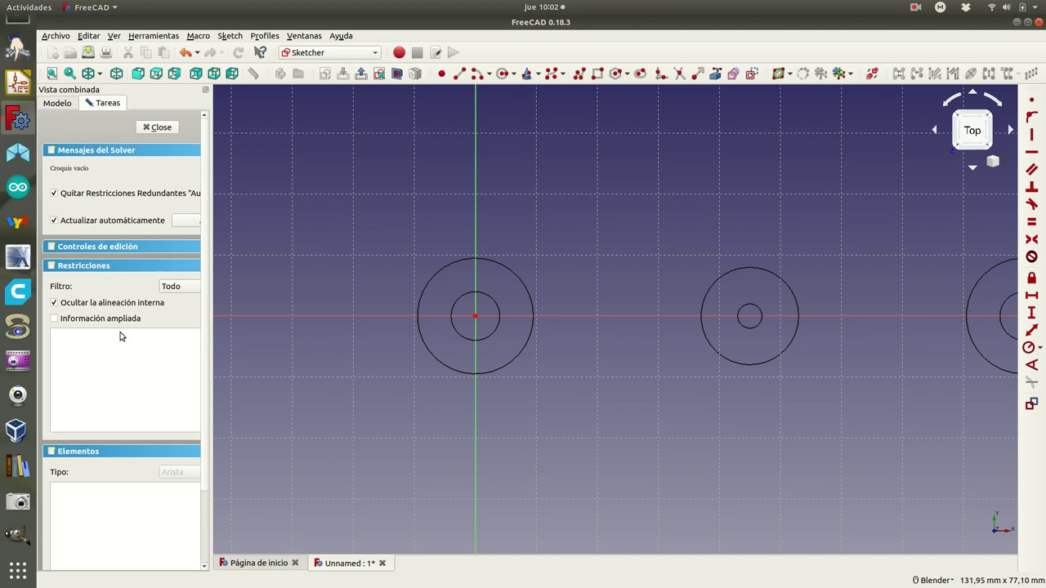
click(81, 247)
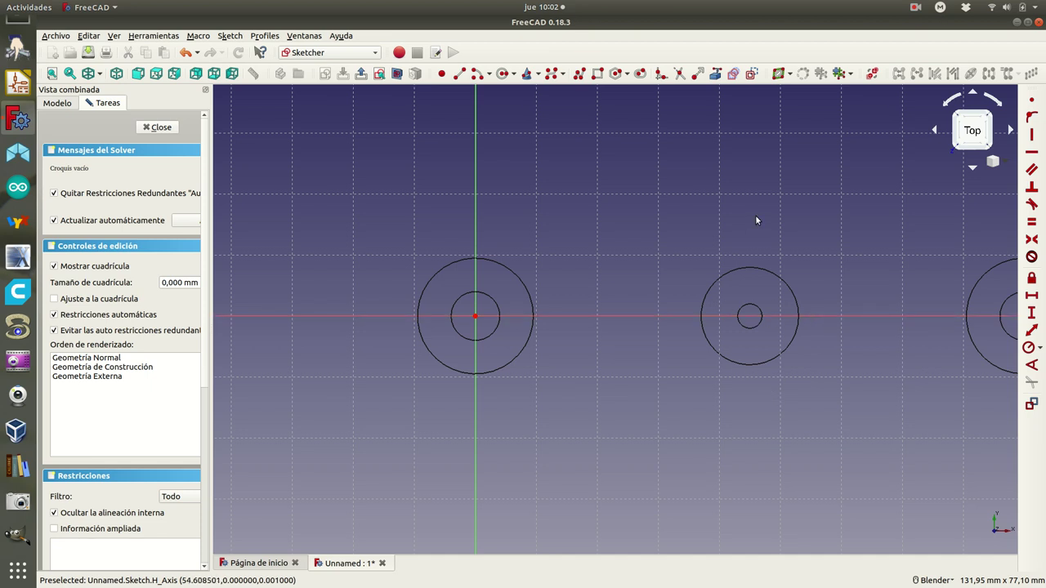
click(65, 248)
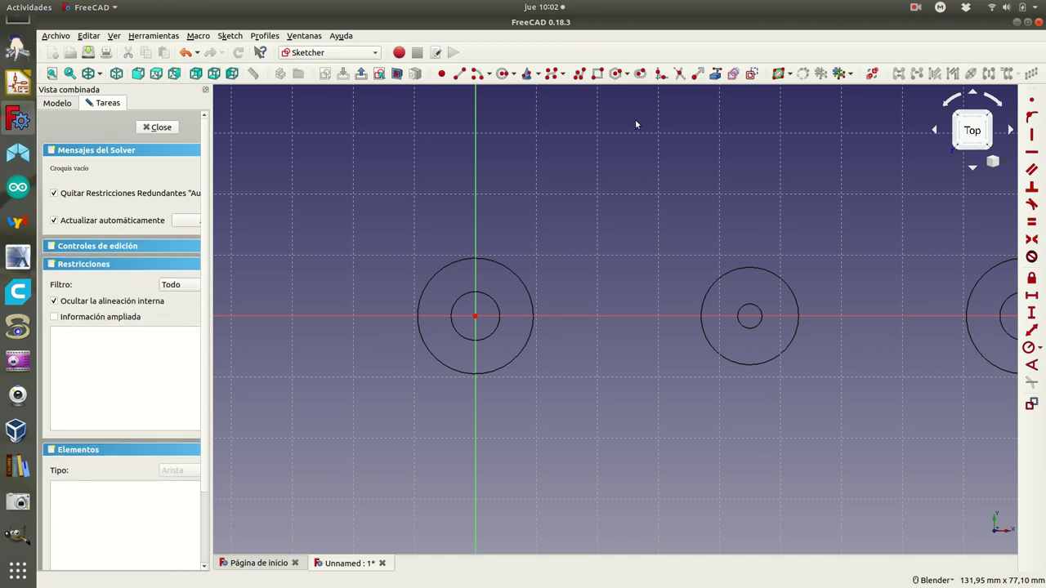
click(627, 74)
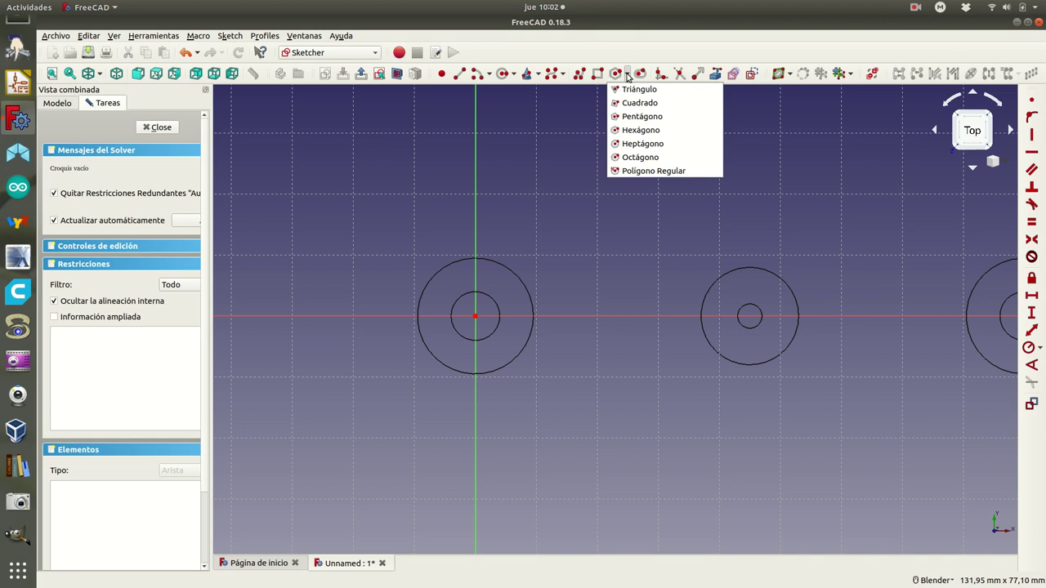
Draw a hexagon centred on the small circle's centre, with a vertex straight above it.
click(643, 130)
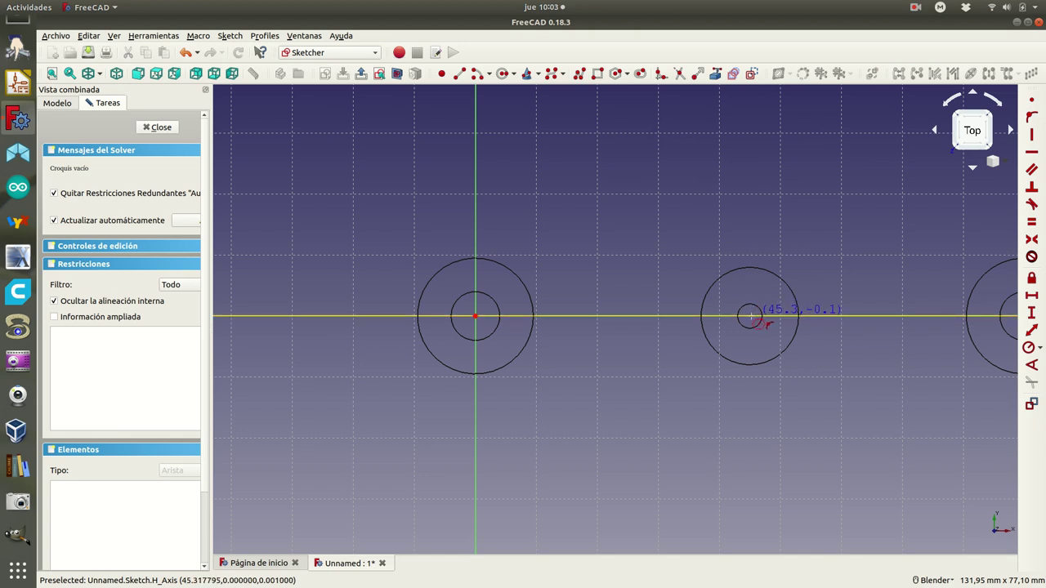
click(750, 317)
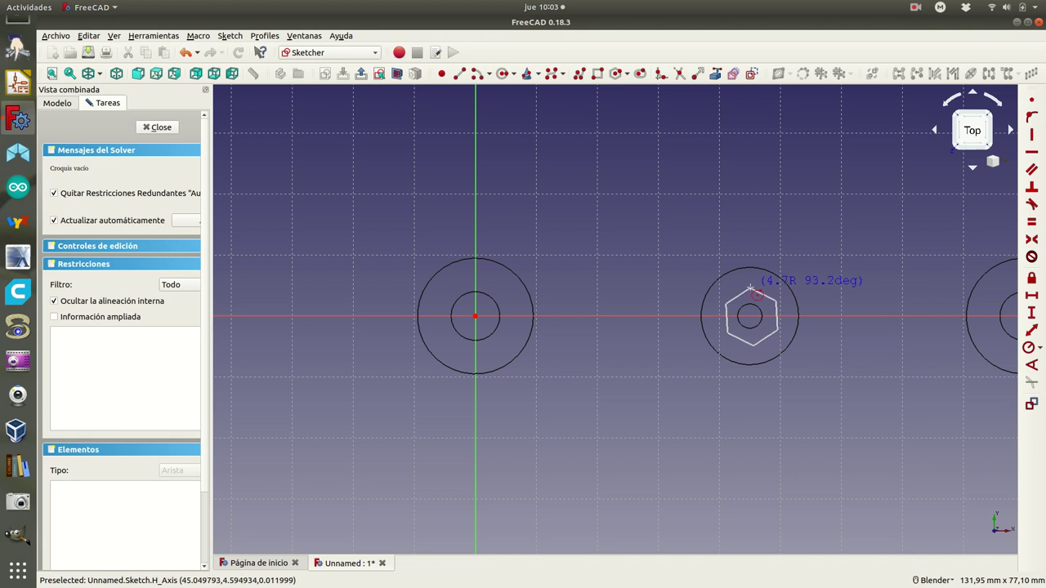
click(751, 288)
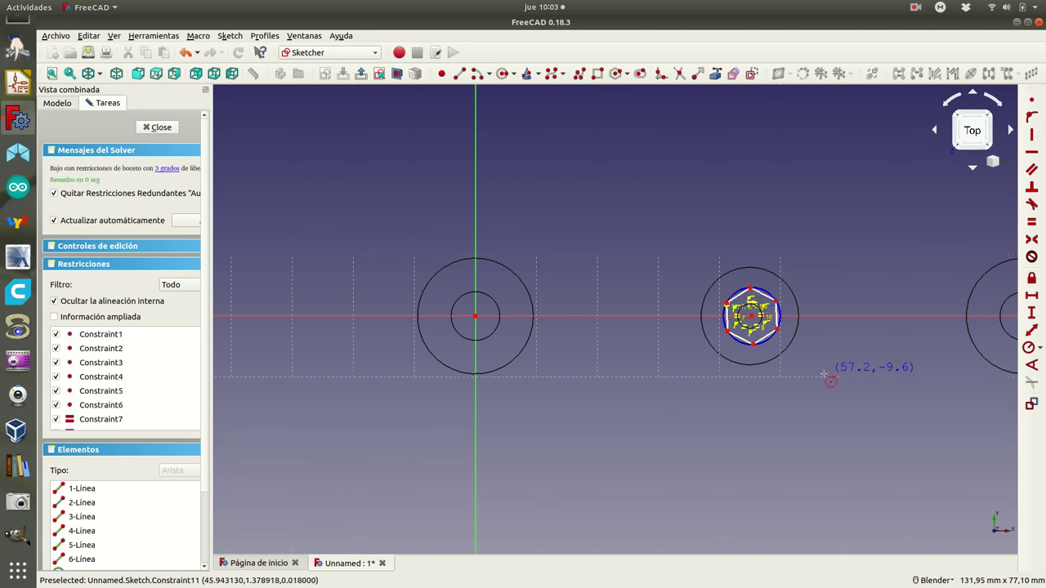
scroll(824, 373, up, 4)
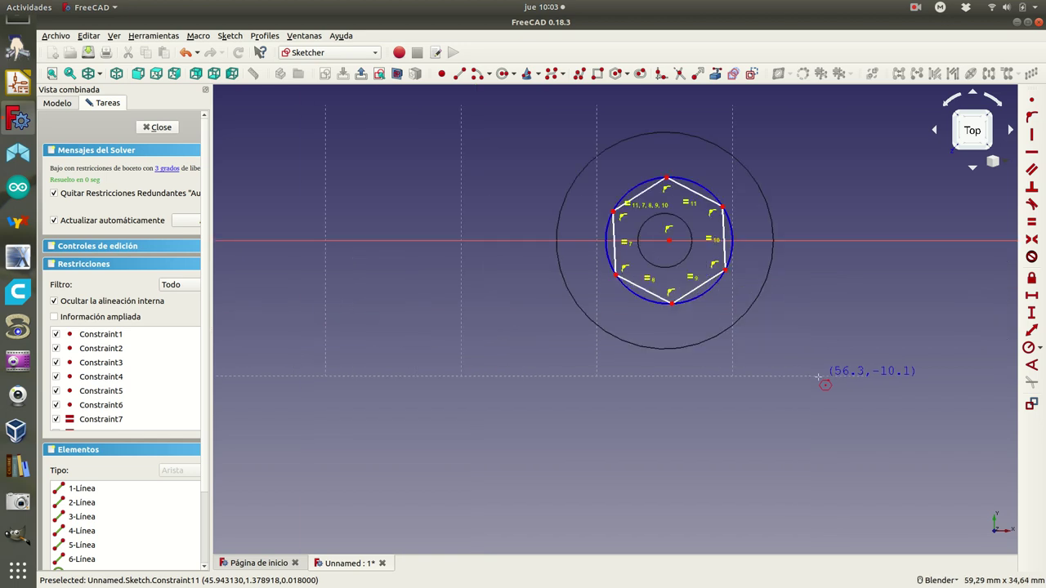
key(Escape)
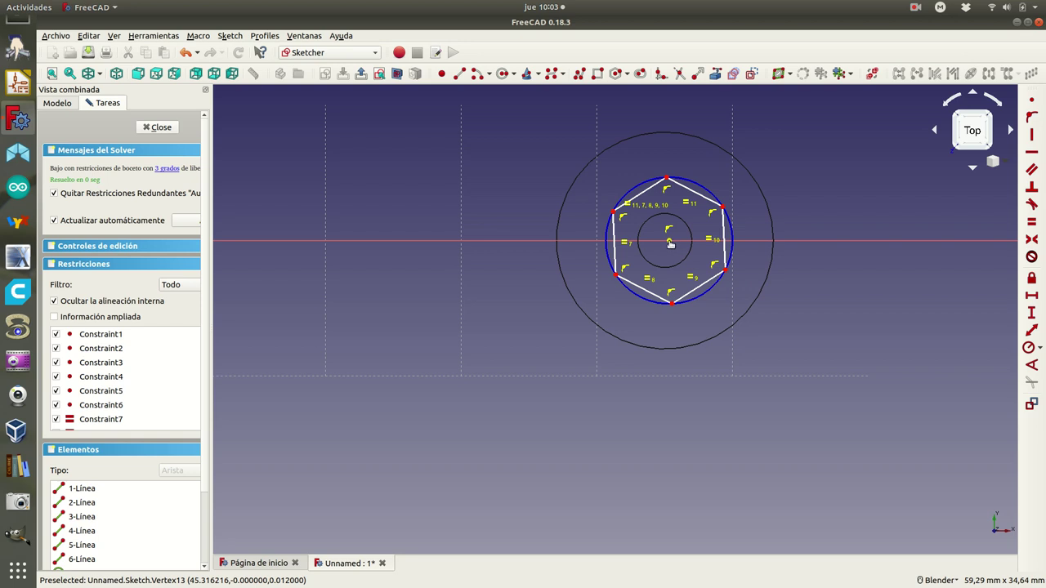
Constrain the hexagon's centre onto the horizontal axis and delete the redundant constraint.
click(669, 243)
click(880, 239)
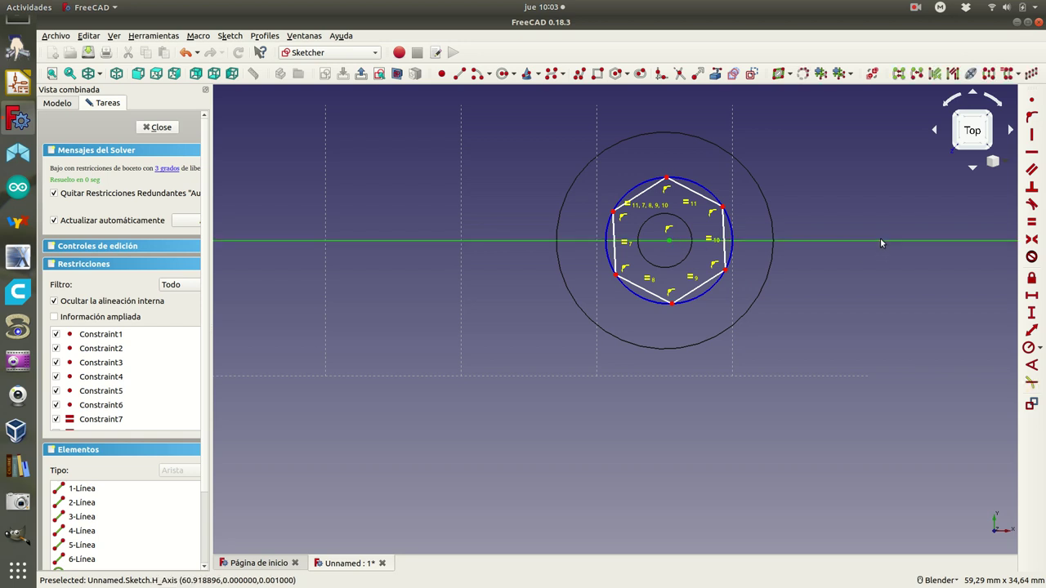
click(1031, 117)
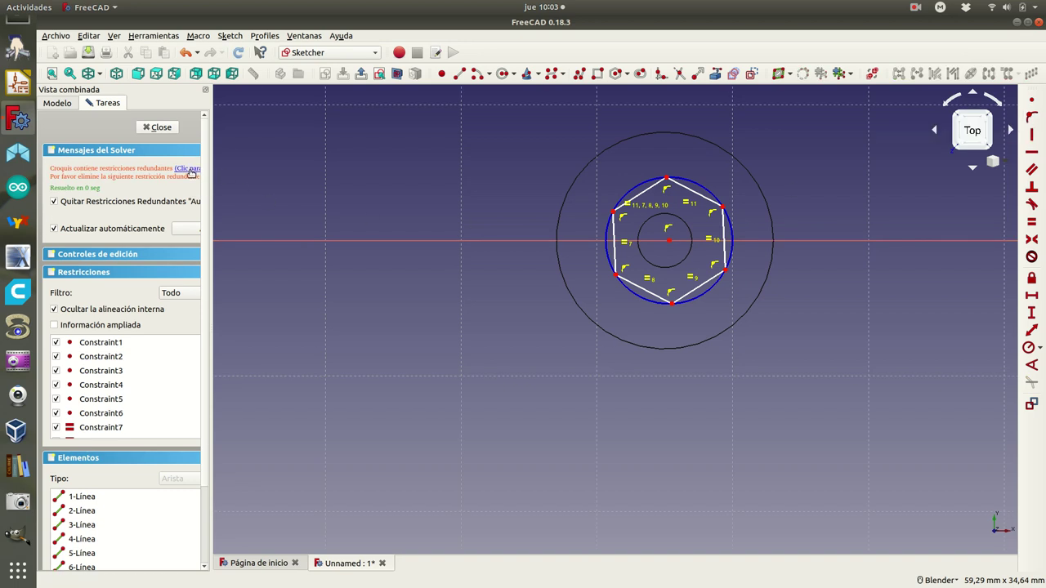
click(190, 169)
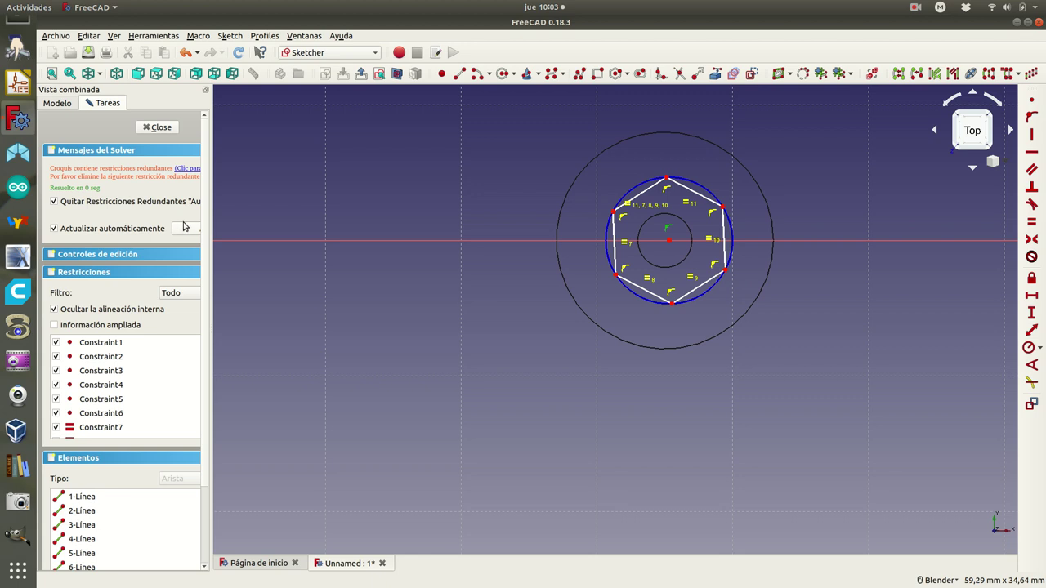
key(Delete)
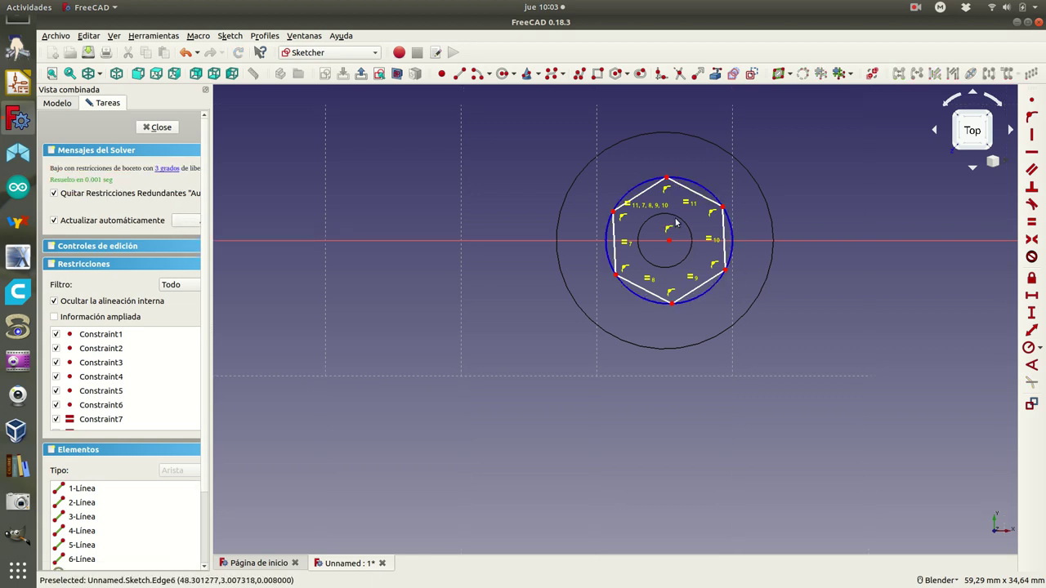
Apply a Vertical constraint to the hexagon's left edge.
click(615, 235)
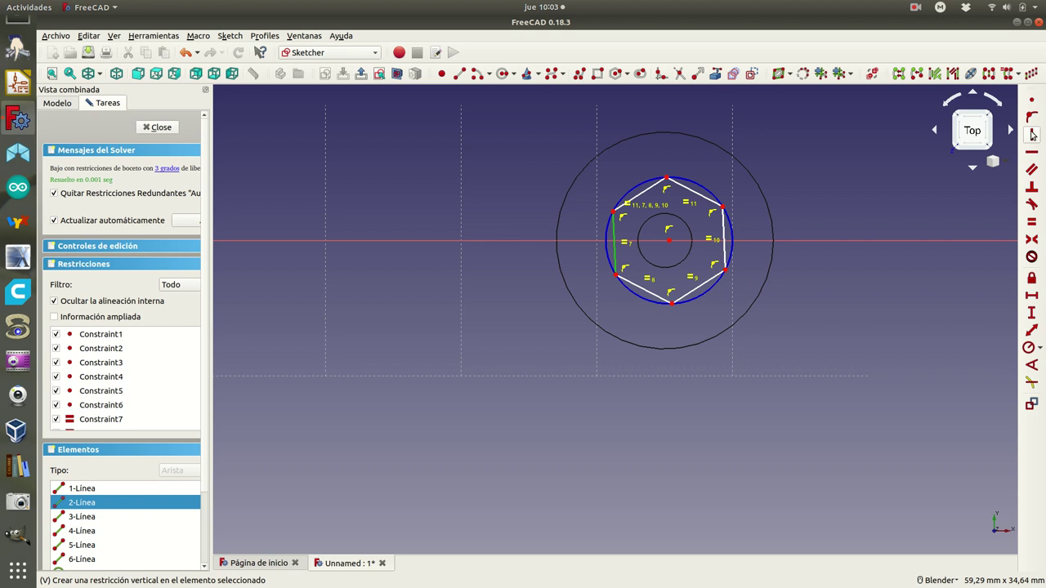
click(1032, 135)
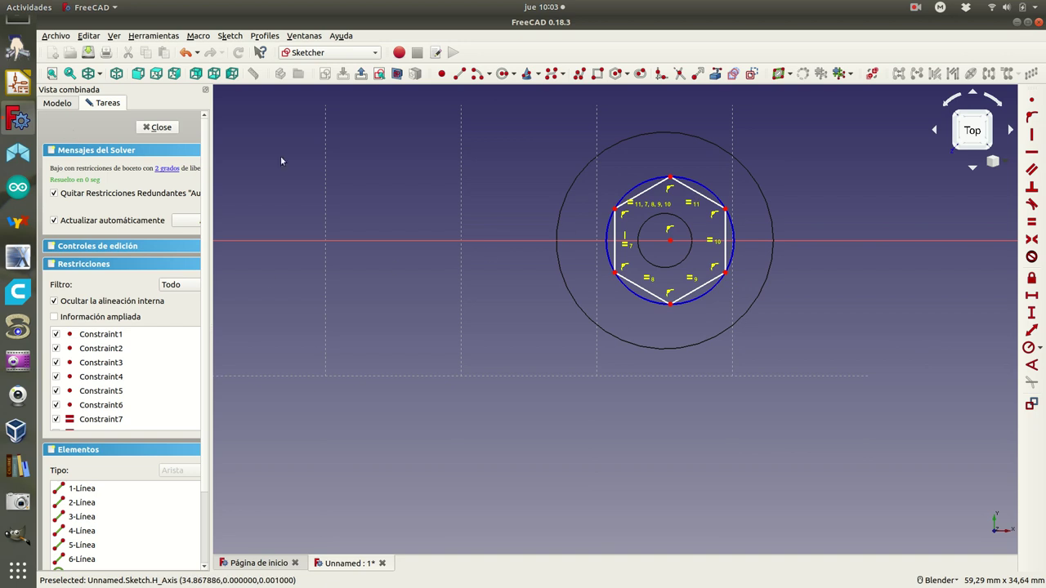
mouse_move(18, 69)
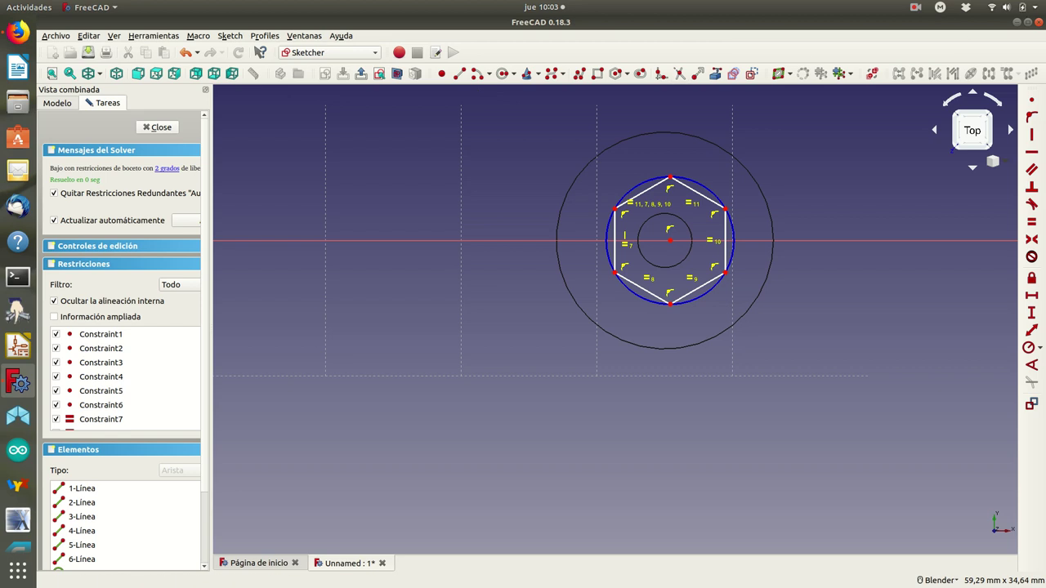
Check the DIN 934 nut table in medidas_tuercas.jpg from the desktop, then return to FreeCAD.
click(1016, 23)
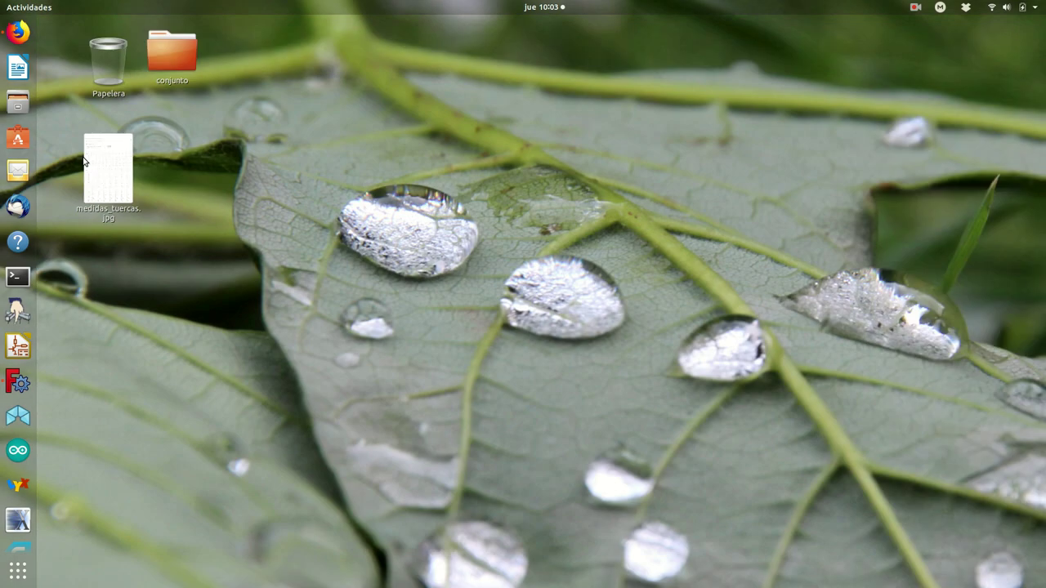
double_click(103, 174)
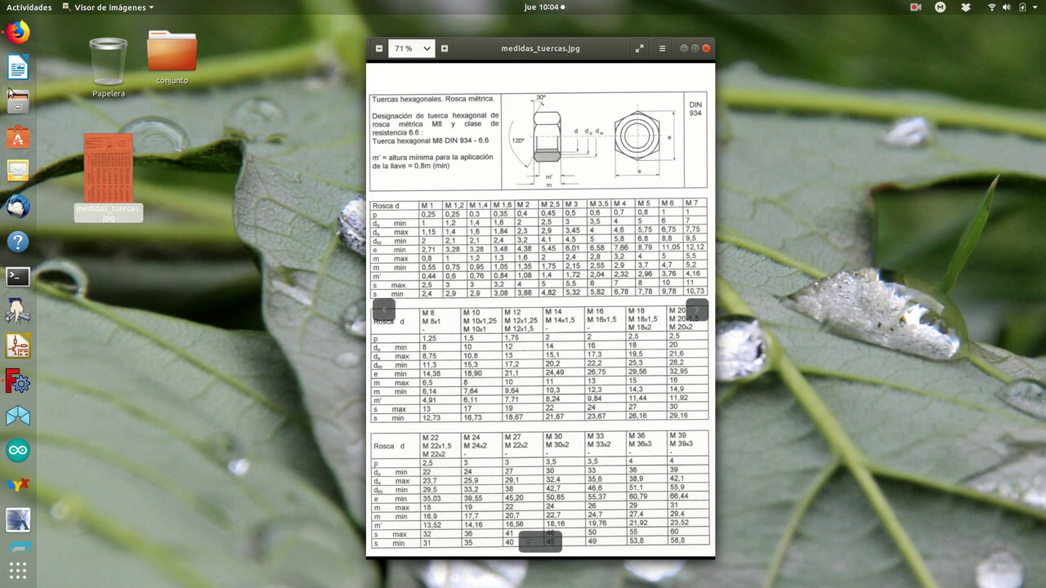
click(18, 380)
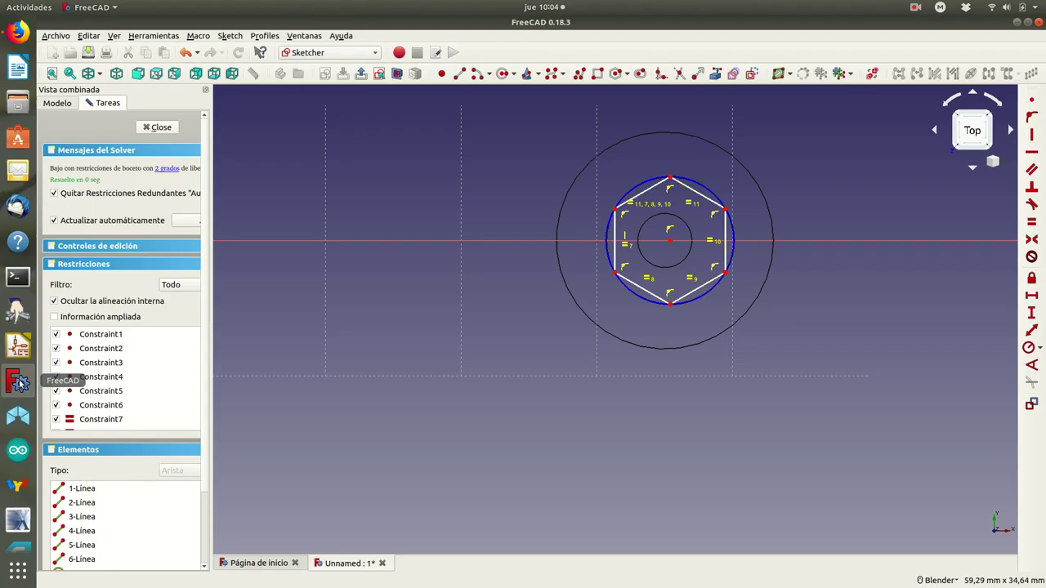
Give the hexagon's circumscribing circle a 7,5 mm diameter constraint.
click(701, 187)
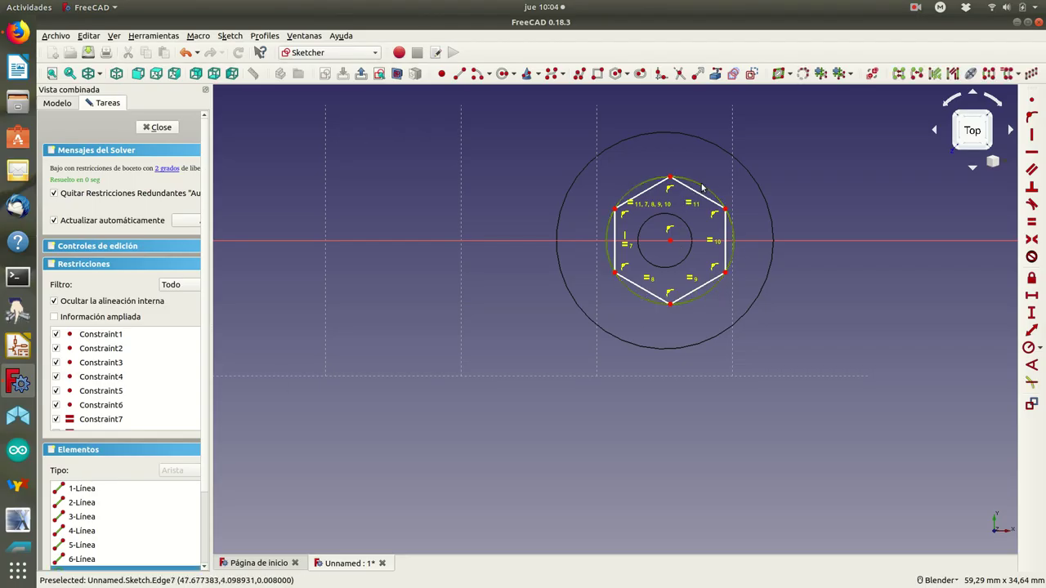
click(1038, 348)
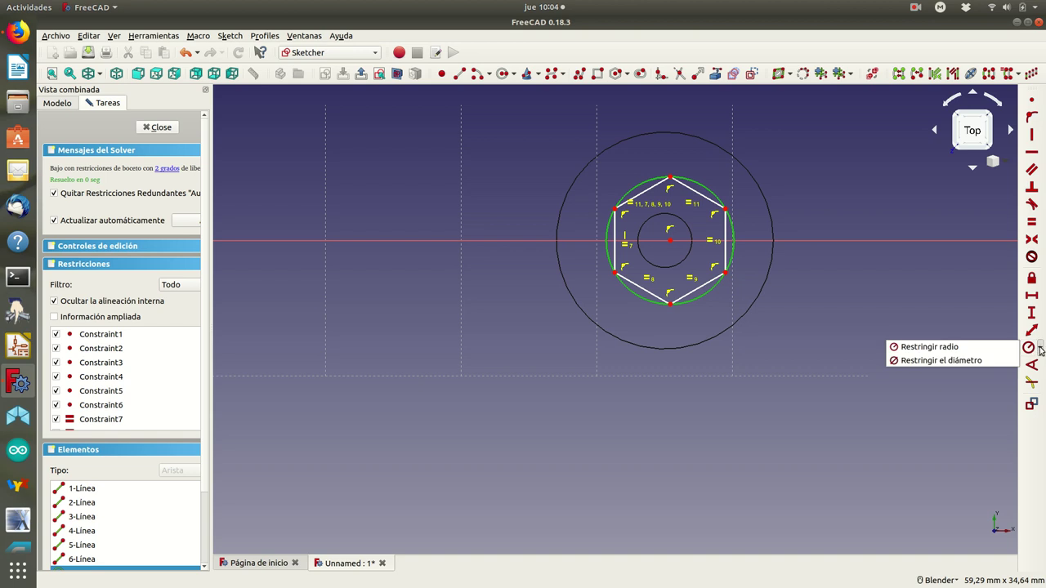
click(979, 361)
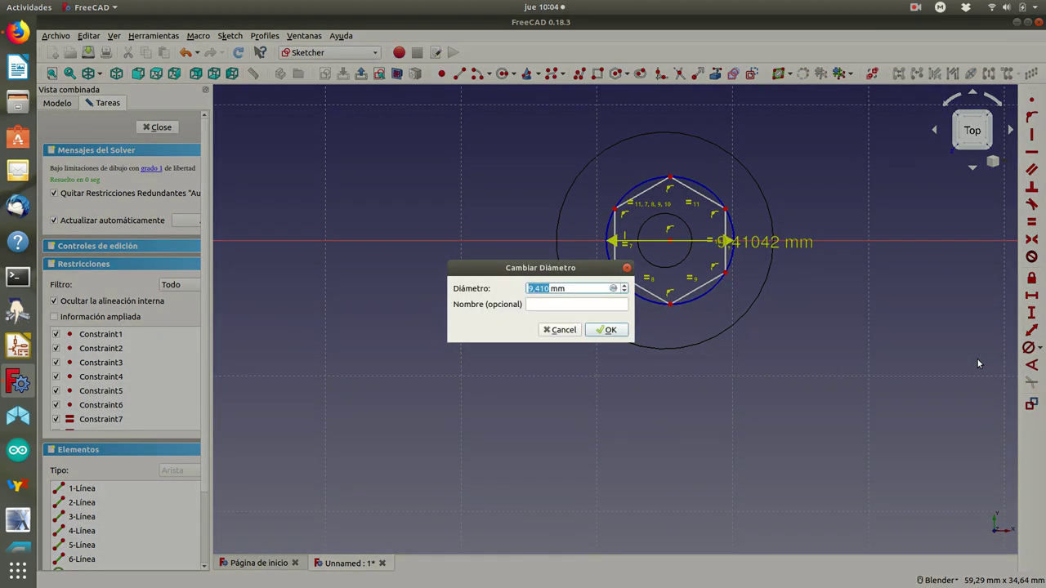
text(7,5)
click(606, 330)
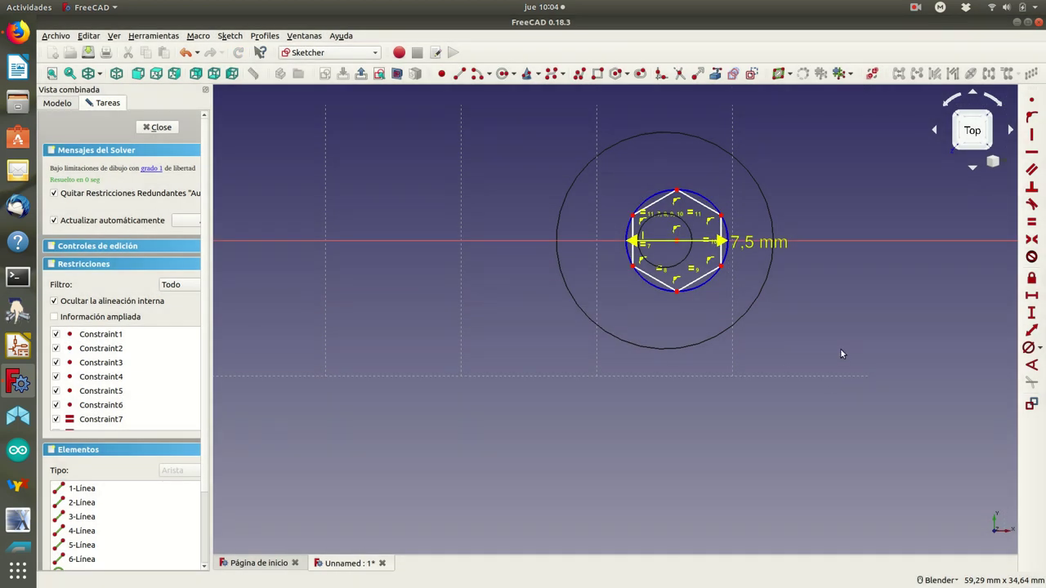
scroll(842, 348, down, 3)
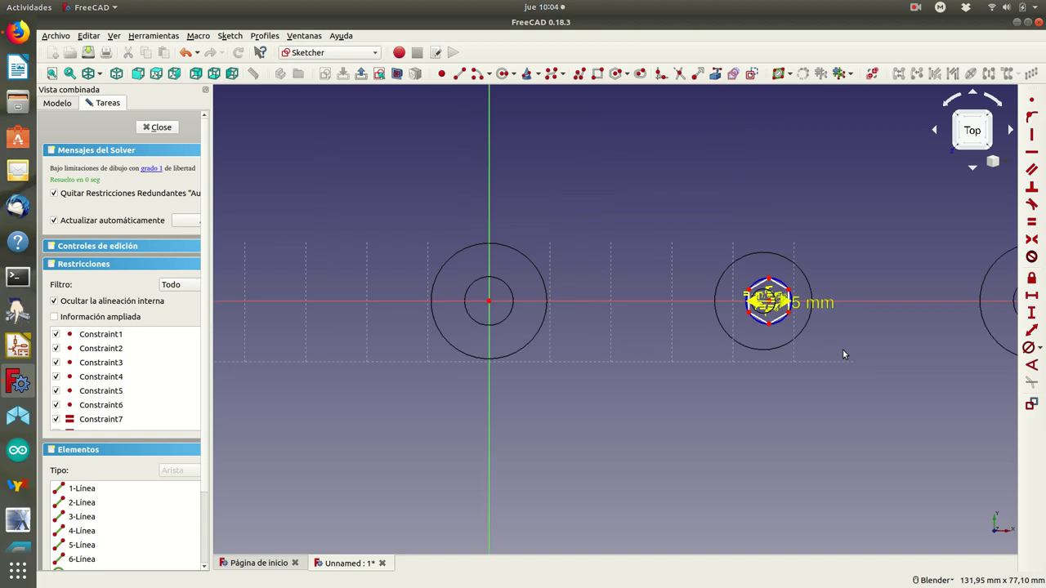
scroll(809, 343, up, 2)
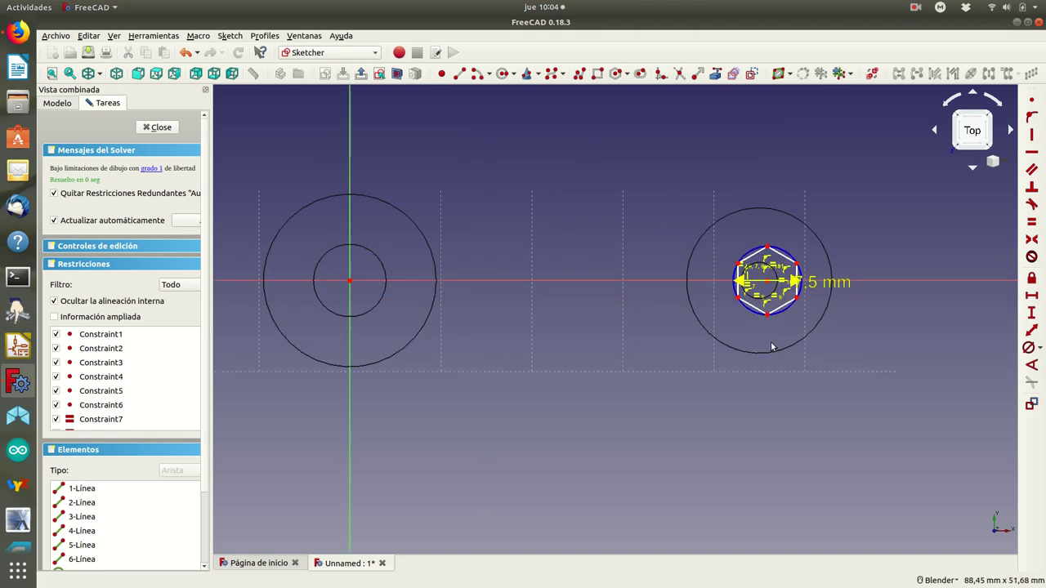
click(768, 283)
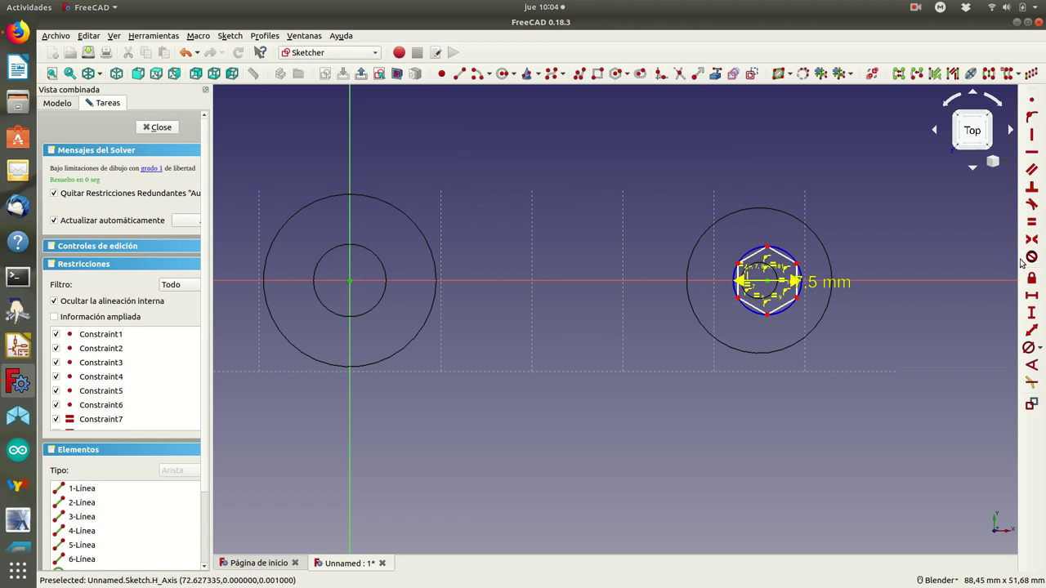
Constrain the hexagon centre 45 mm horizontally from the origin.
click(1031, 295)
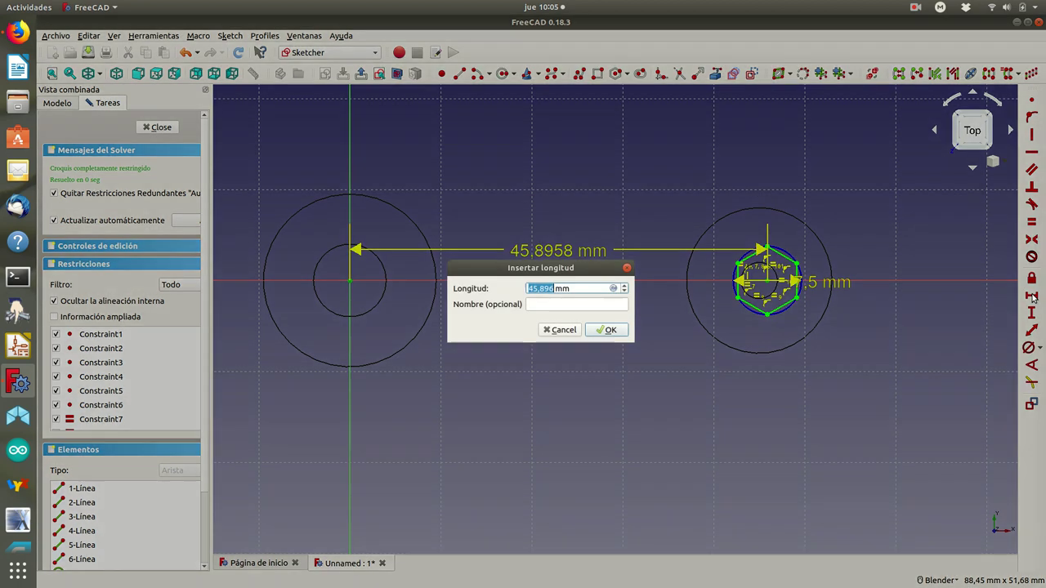
text(45)
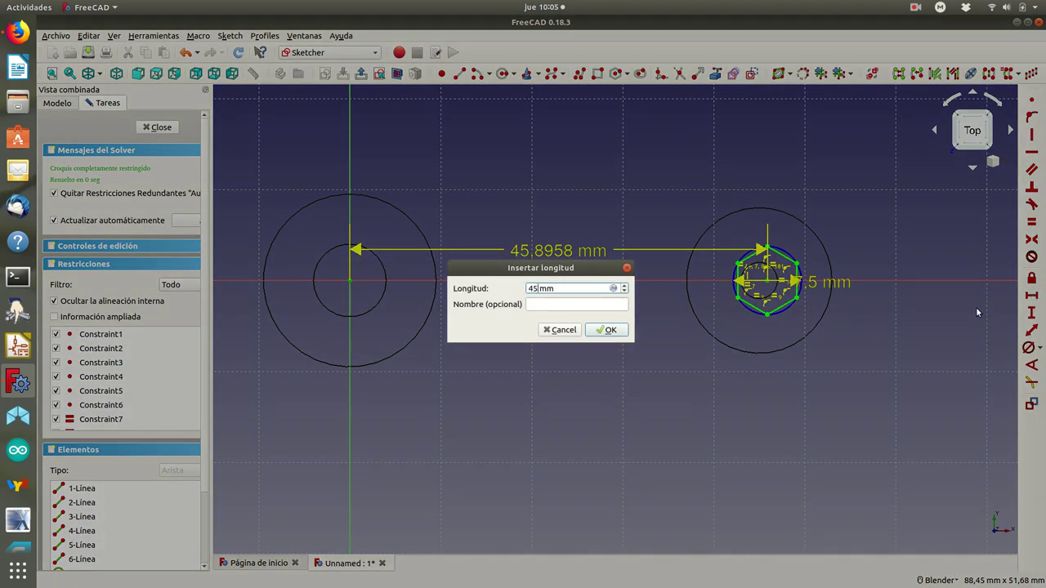
click(605, 330)
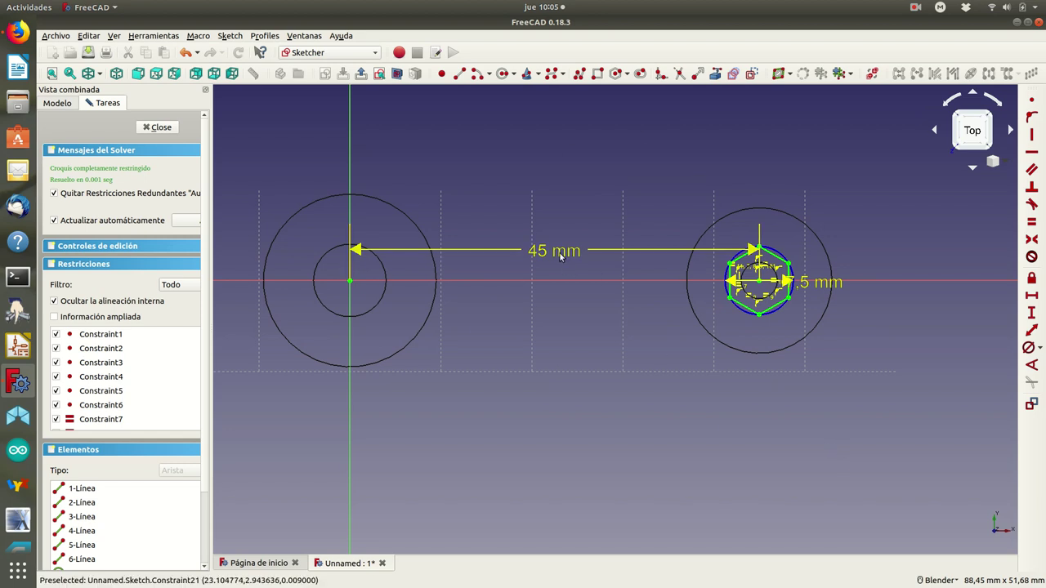
Move the 45 mm and 7.5 mm dimension labels to clear spots and close the sketch.
drag(562, 254, 566, 204)
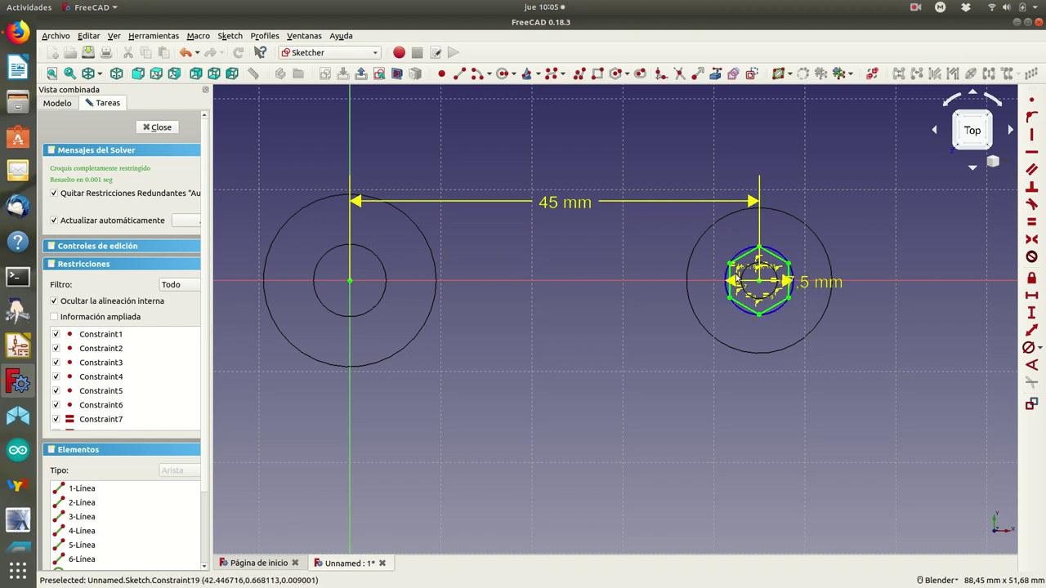
drag(810, 284, 847, 201)
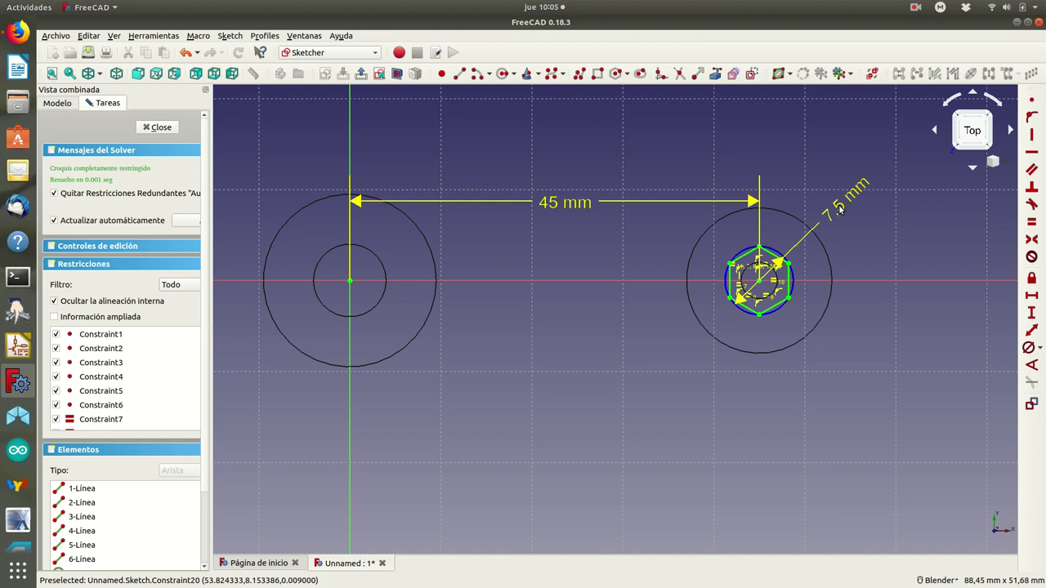
drag(840, 210, 860, 214)
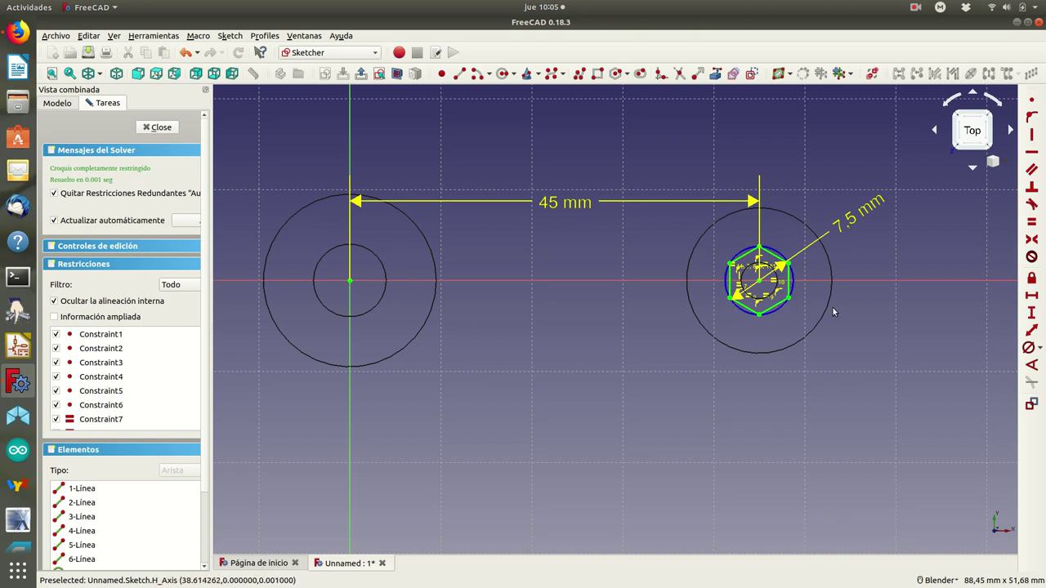
click(152, 128)
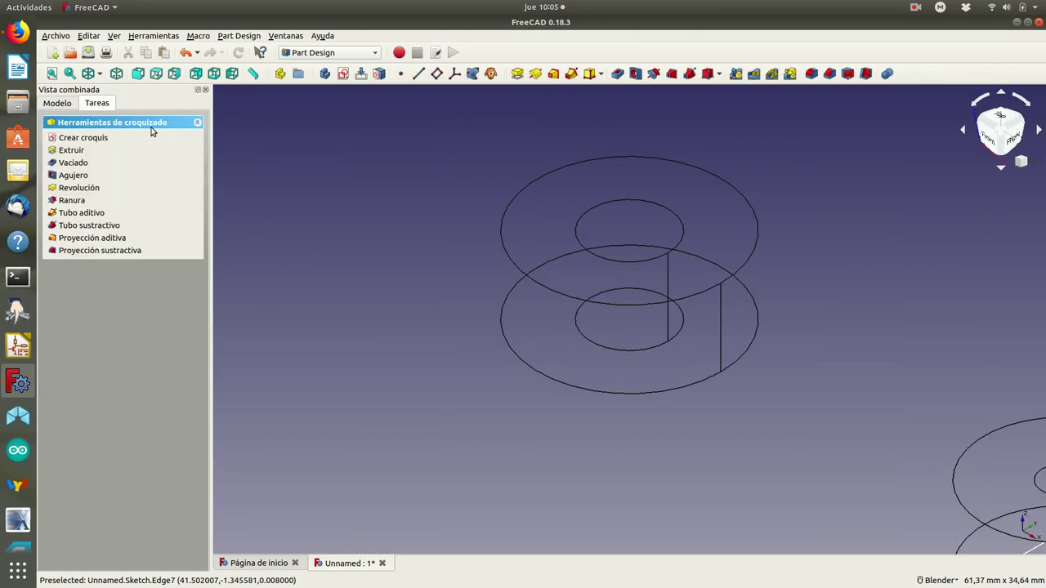
scroll(292, 277, down, 2)
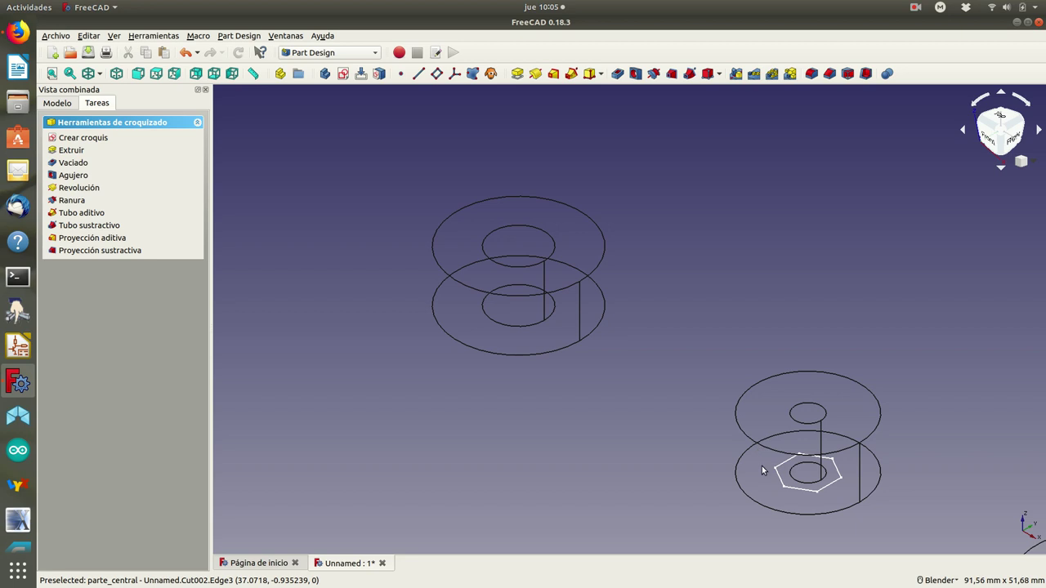
scroll(782, 482, down, 2)
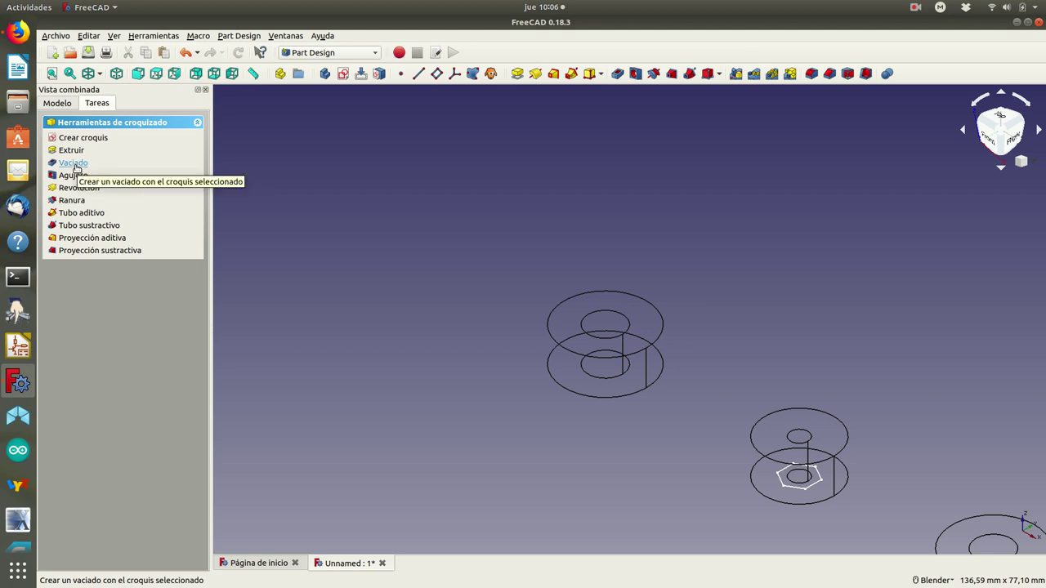
Start a Pocket from the sketch, then cancel it.
click(73, 163)
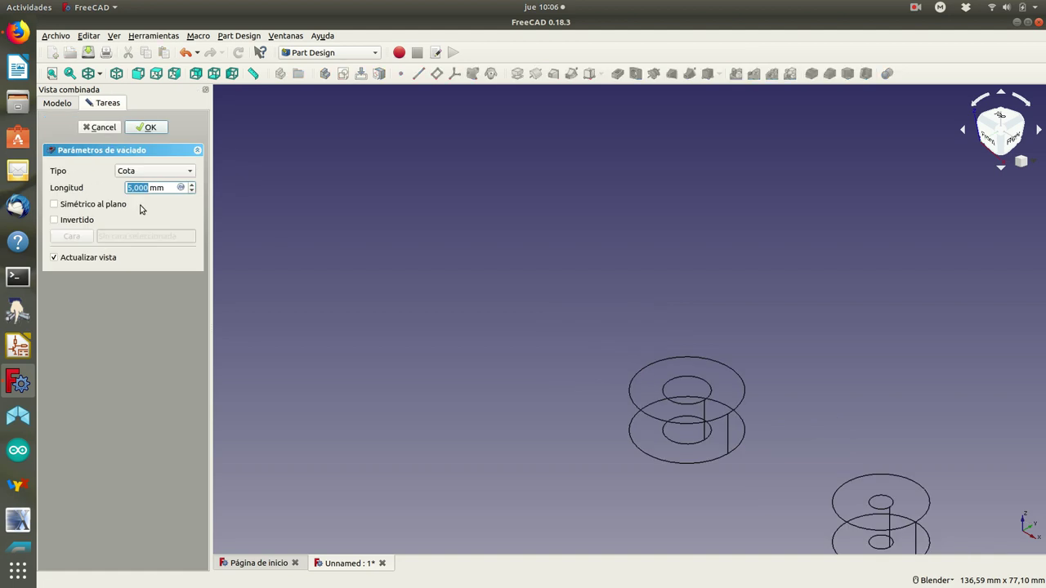
scroll(448, 329, down, 5)
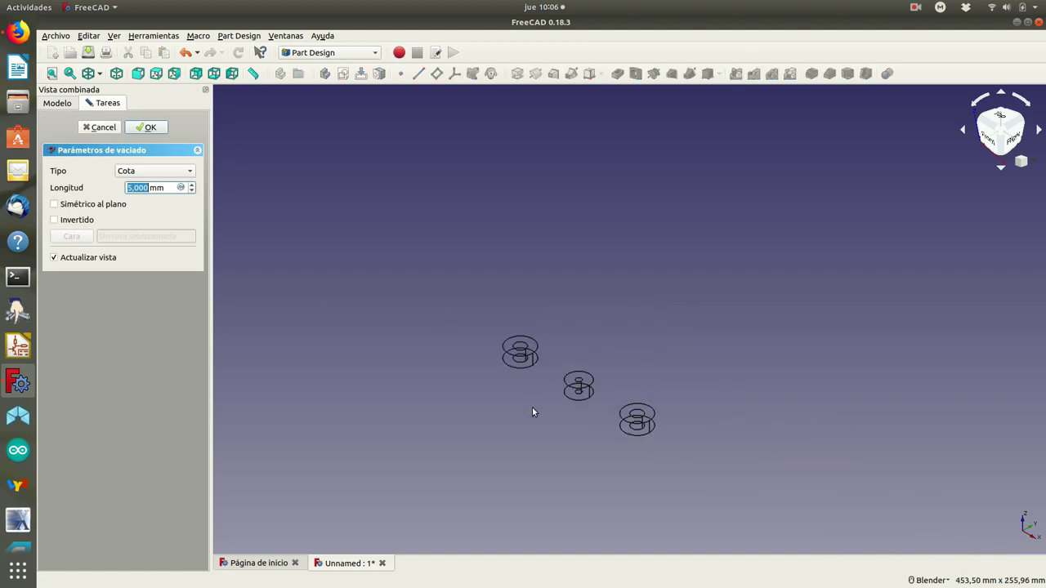
scroll(563, 417, up, 4)
scroll(567, 418, up, 2)
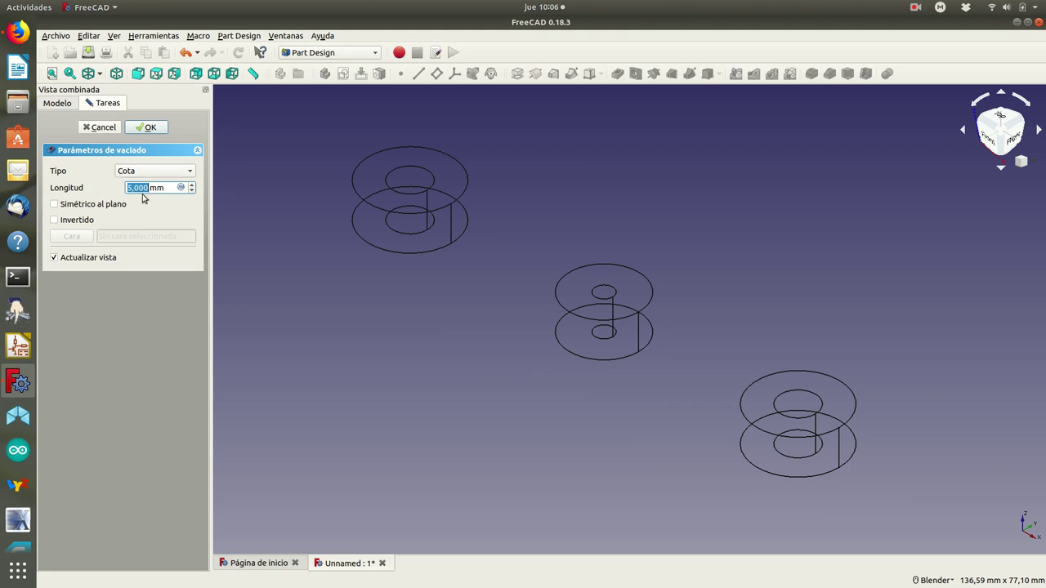
click(101, 129)
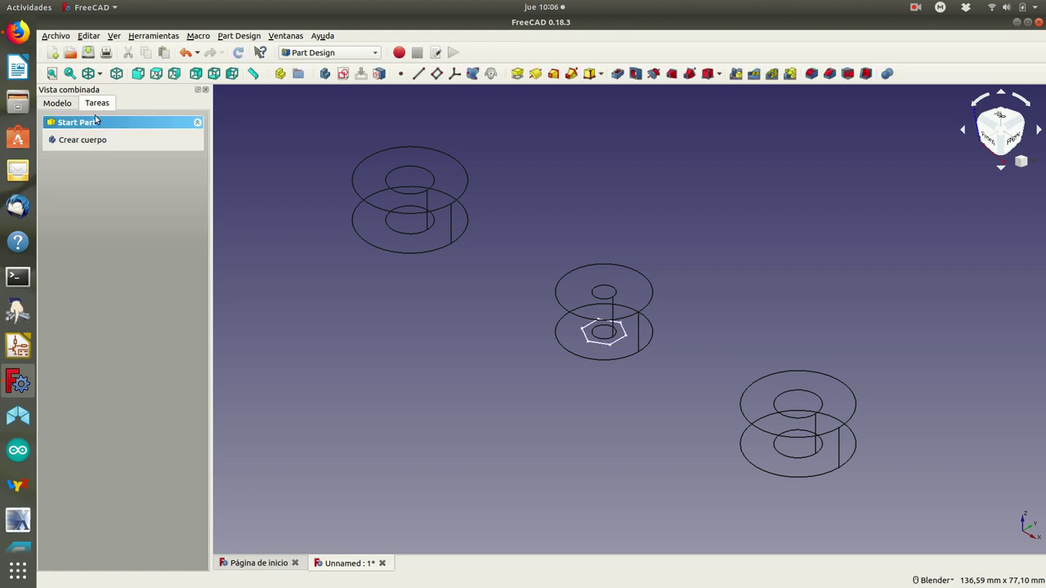
Pad the hexagon sketch in the Body to a length of 3 mm.
click(63, 103)
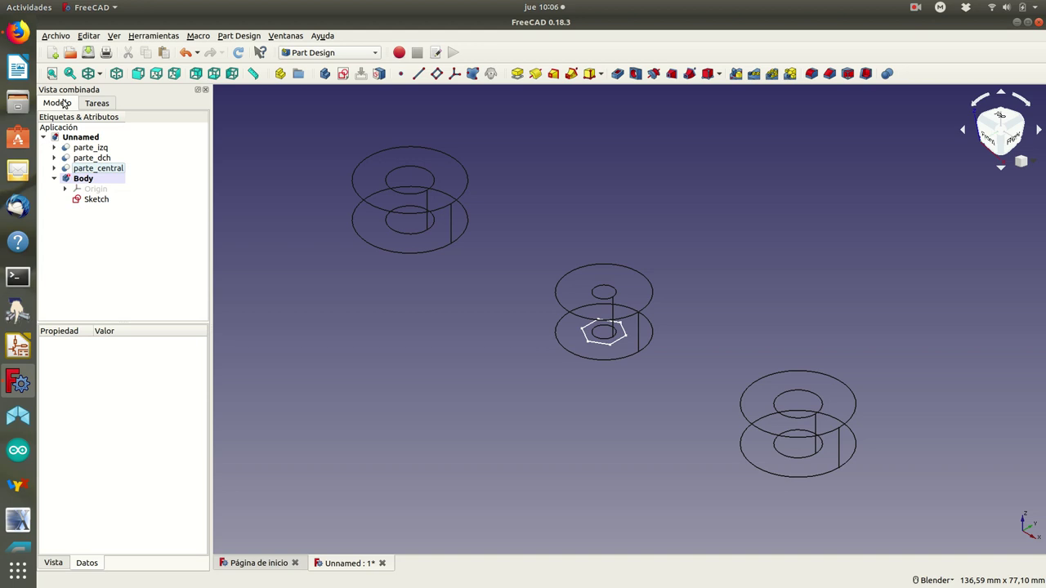
click(94, 200)
click(103, 106)
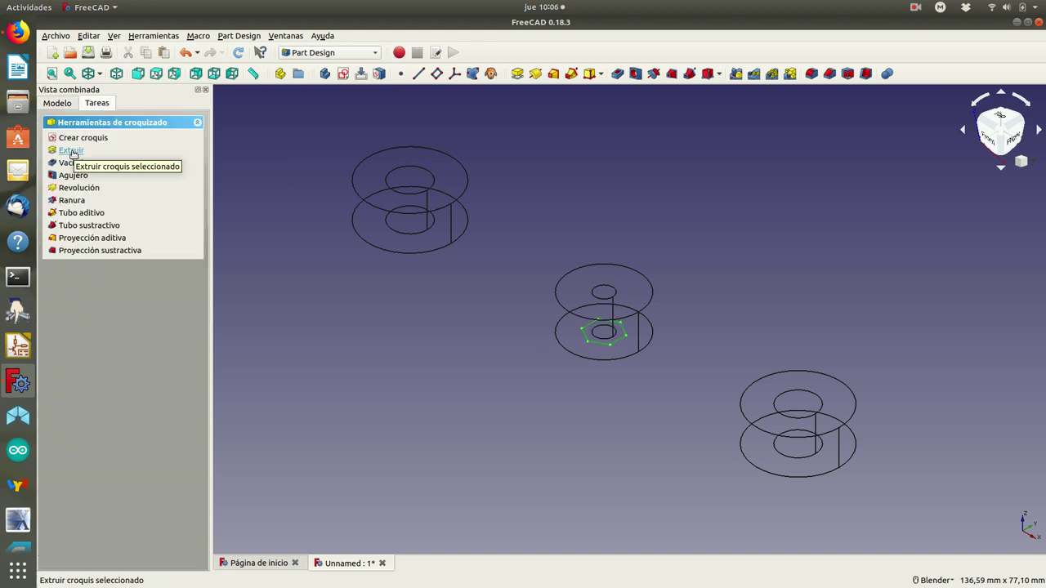
click(73, 153)
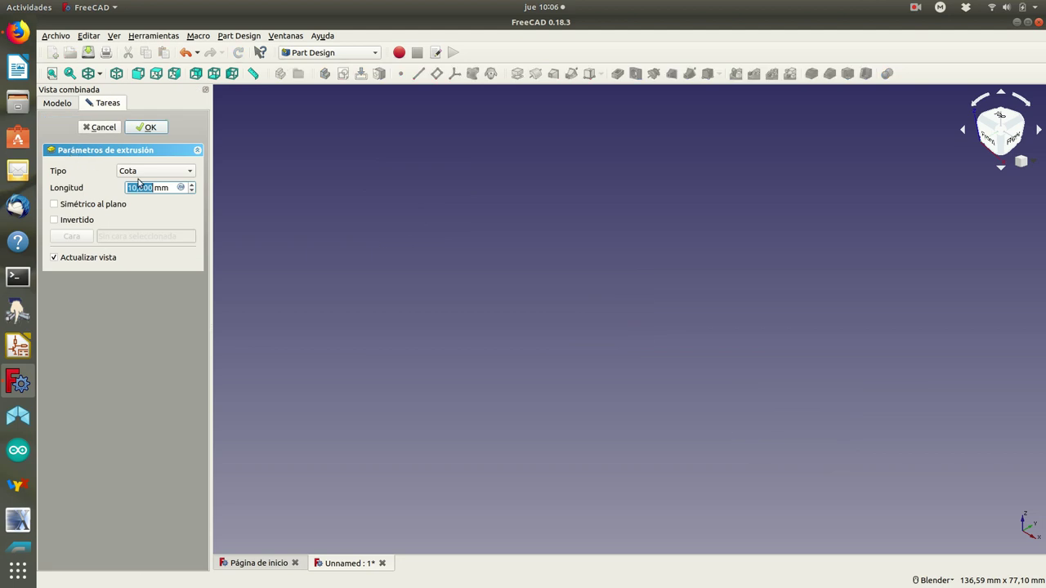
text(3m)
key(Delete)
key(Delete)
click(150, 129)
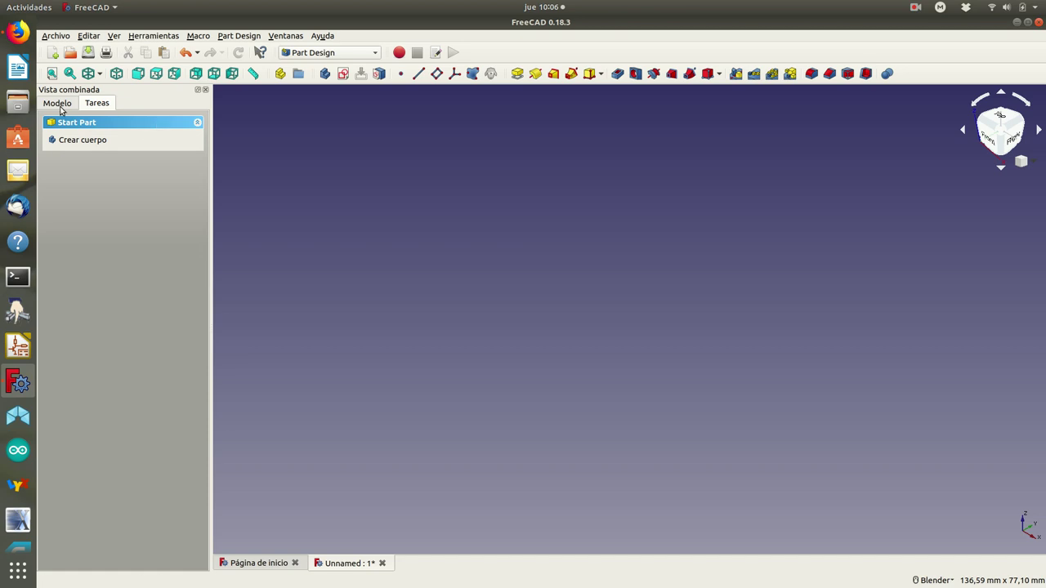
Expand Body and Pad in the model tree, inspect Sketch and Pad properties, and fit all parts in view.
click(59, 104)
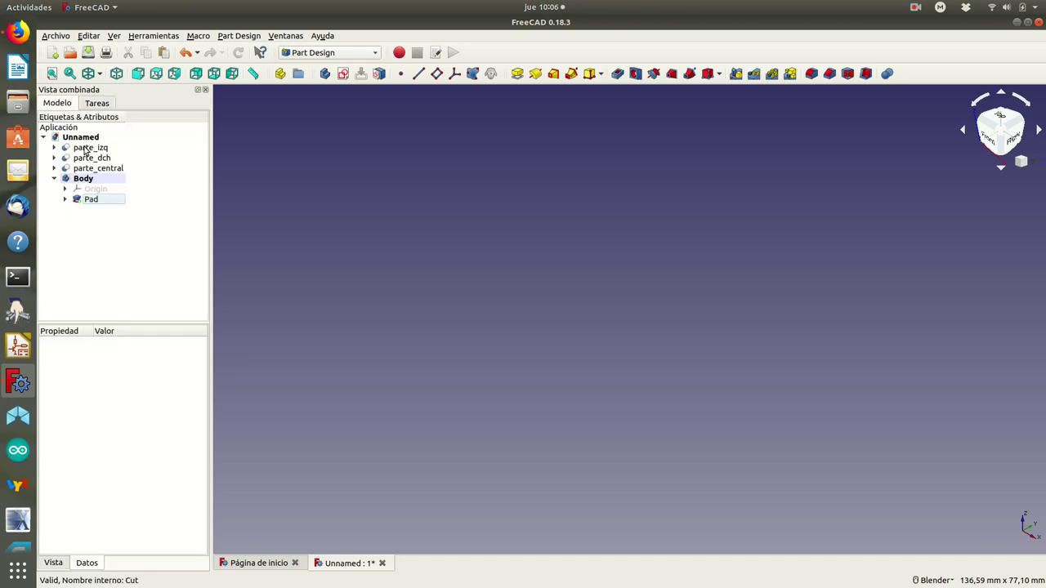
click(82, 139)
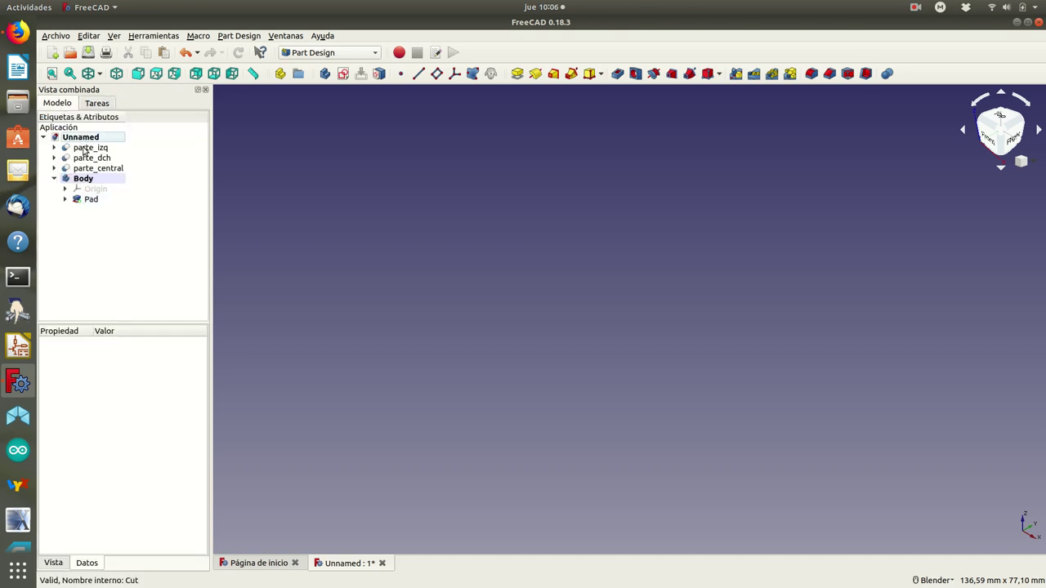
click(84, 179)
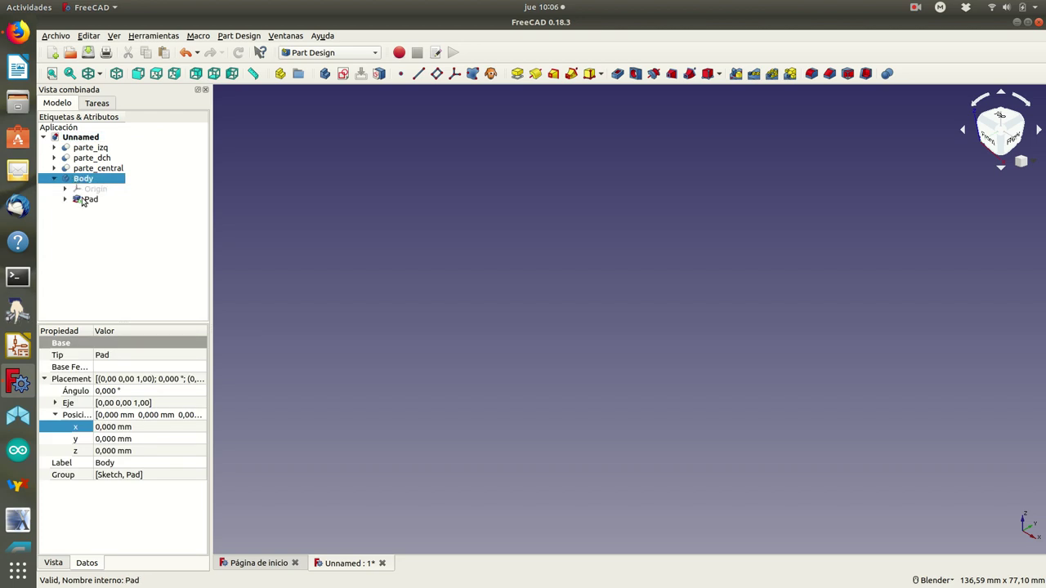
click(85, 198)
click(65, 200)
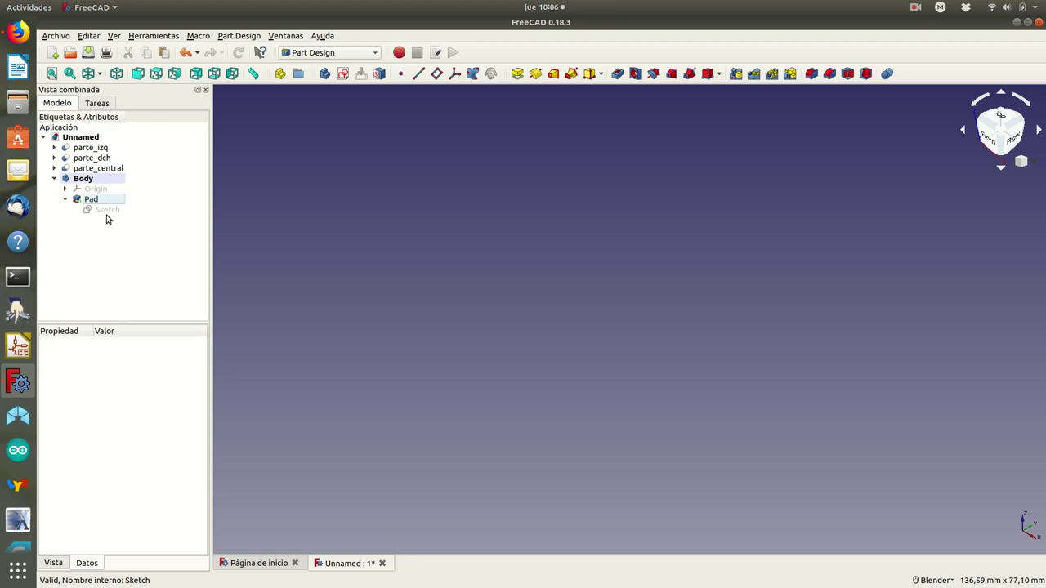
click(105, 214)
click(88, 201)
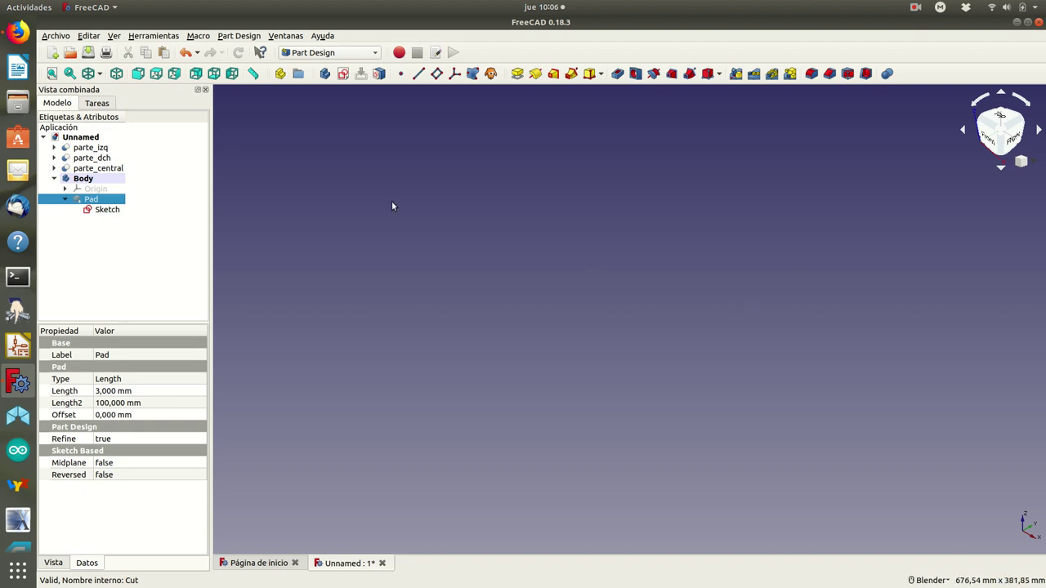
click(48, 76)
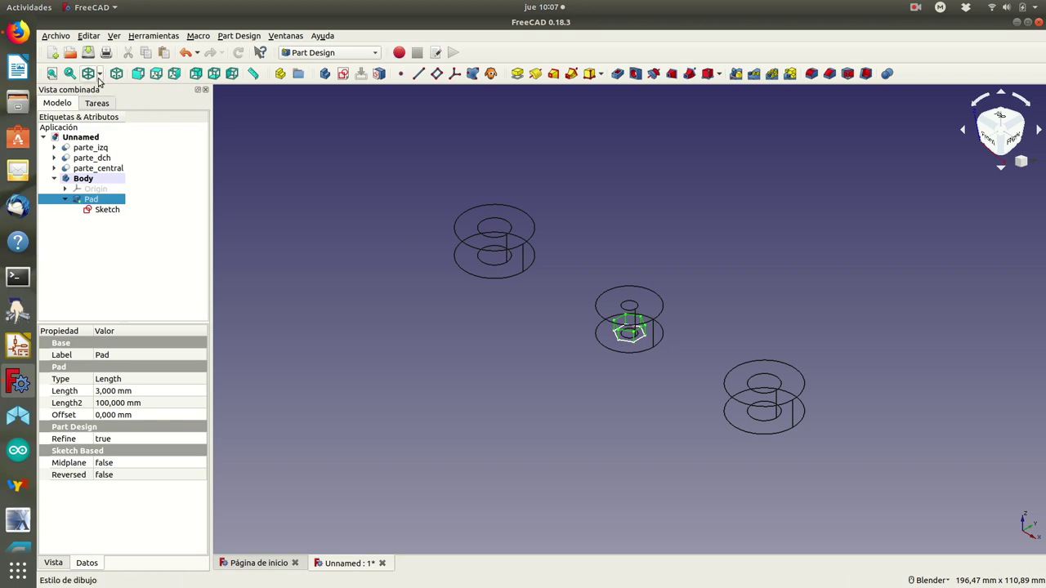
Show the parts as shaded solids and orbit to see them at an angle.
click(100, 73)
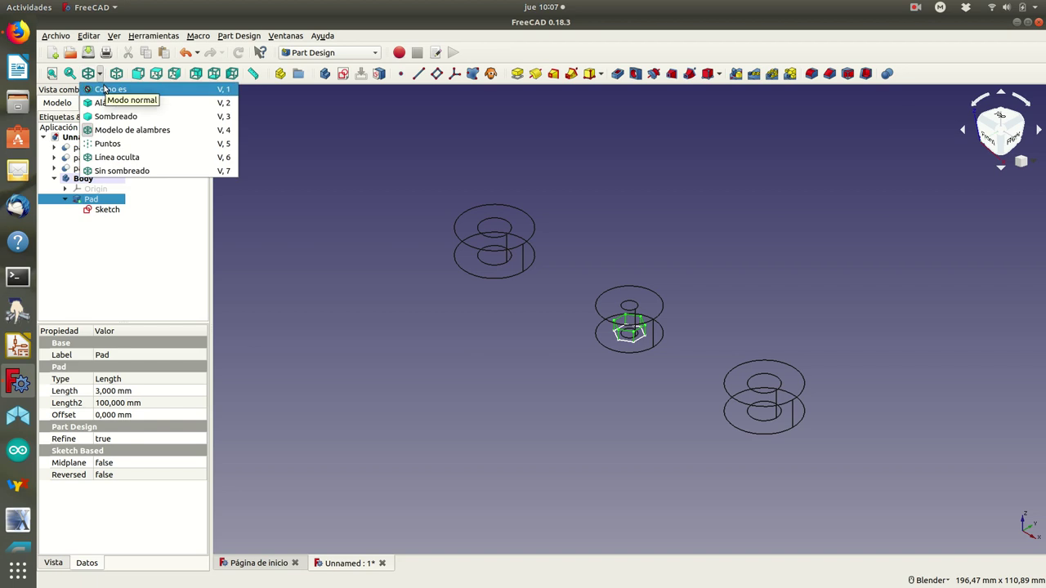
click(105, 88)
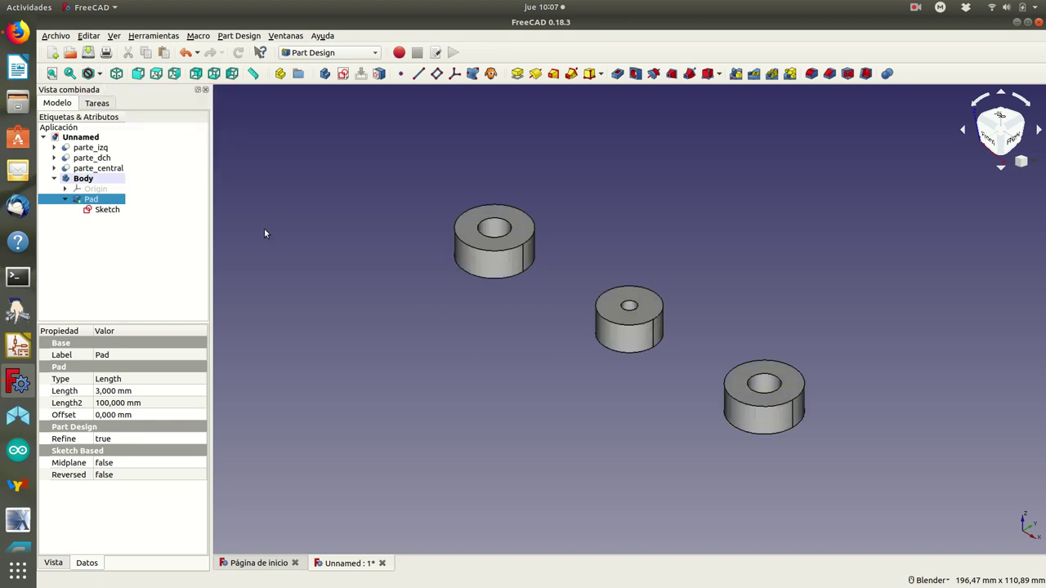
mouse_move(399, 348)
middle_down()
mouse_move(551, 233)
mouse_move(640, 224)
mouse_move(532, 264)
mouse_move(607, 234)
mouse_move(476, 261)
mouse_move(495, 283)
mouse_move(463, 338)
middle_up()
scroll(531, 264, up, 2)
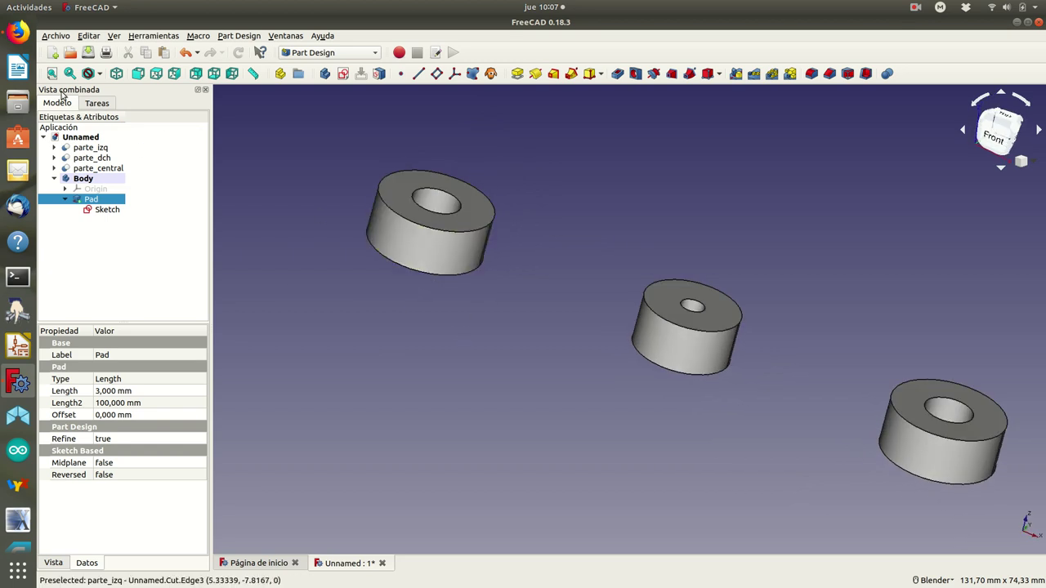
Return to wireframe display and select parte_central together with the hexagon Pad.
click(99, 74)
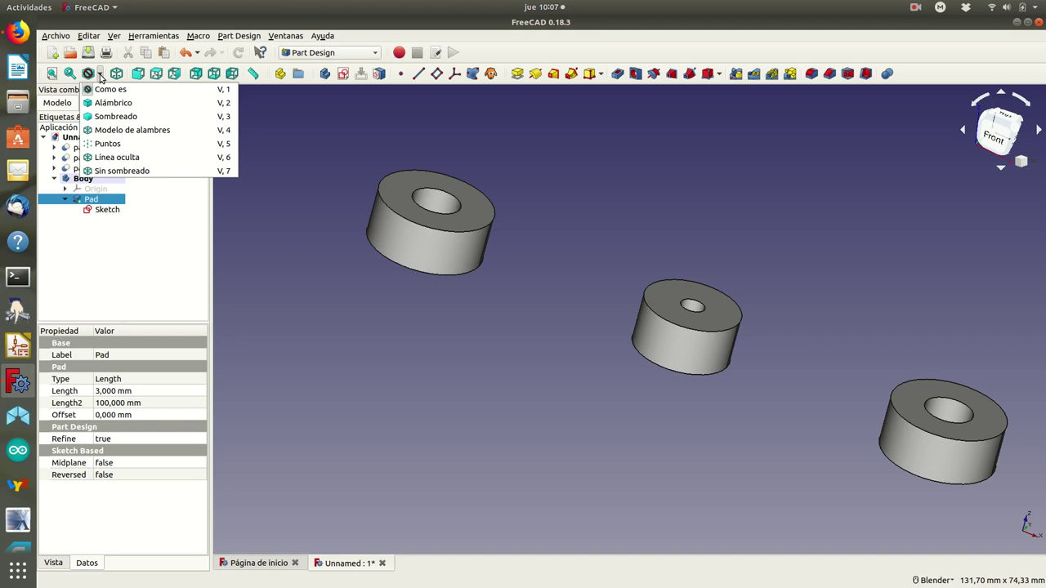
click(112, 130)
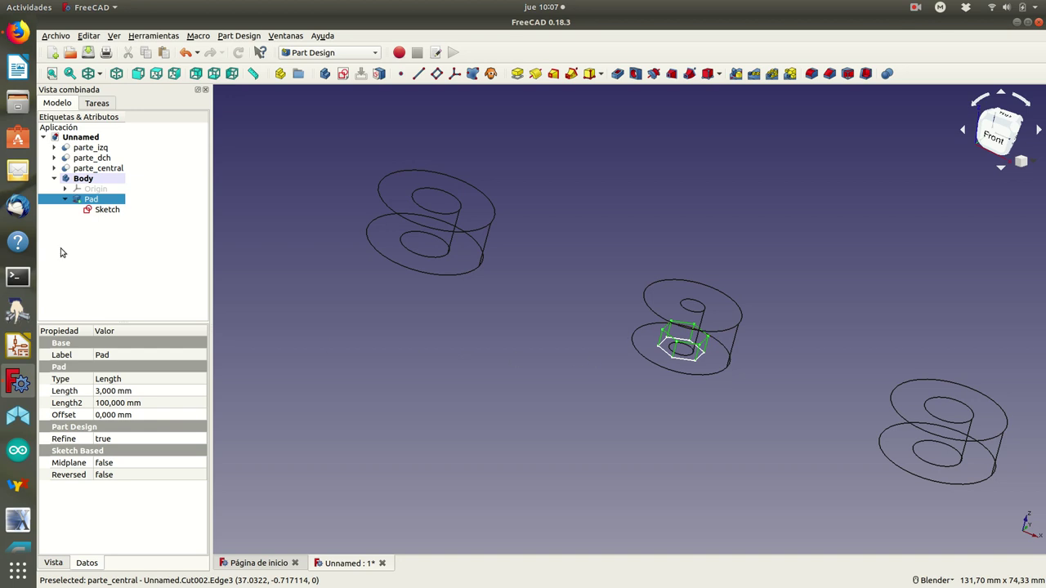
click(90, 168)
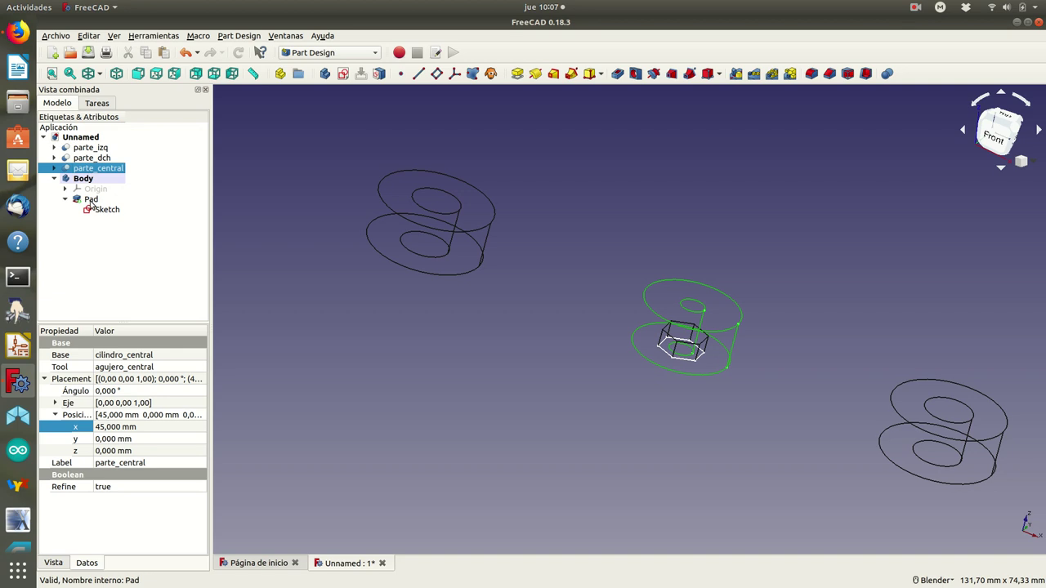
ctrl+click(91, 201)
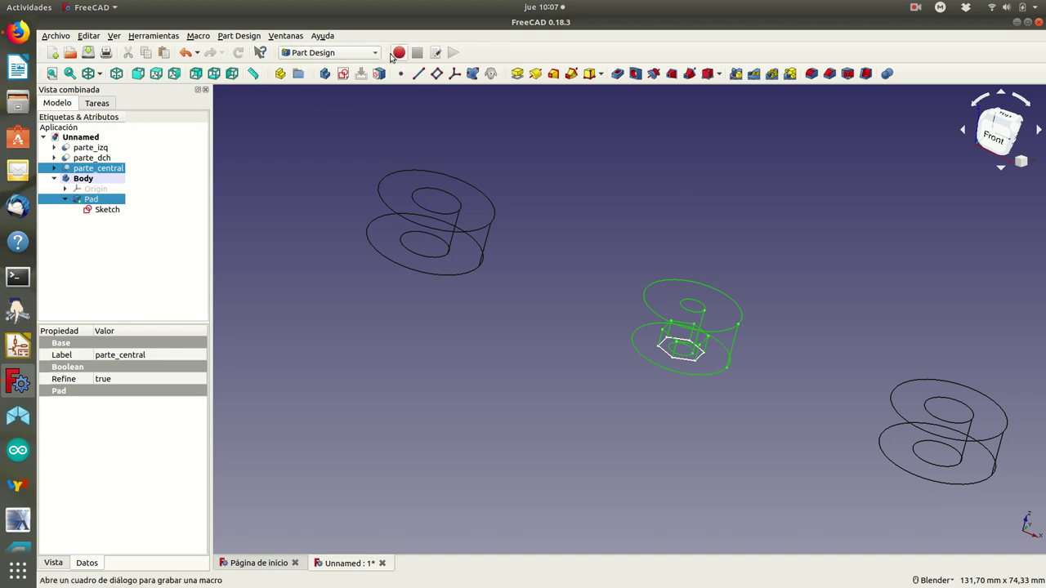
Switch to the Part workbench and cut the hexagon Pad out of parte_central.
click(376, 53)
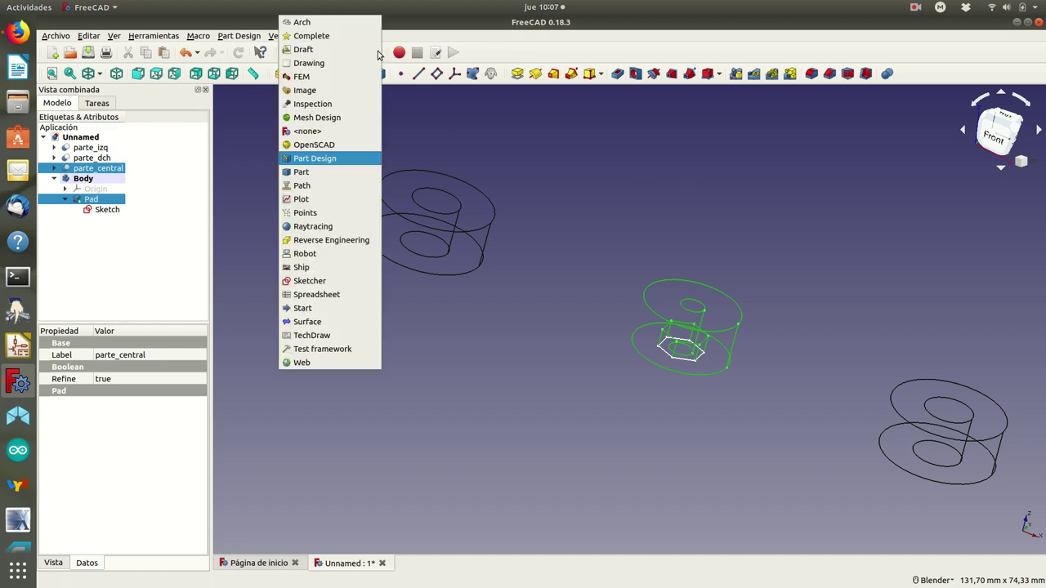
click(339, 172)
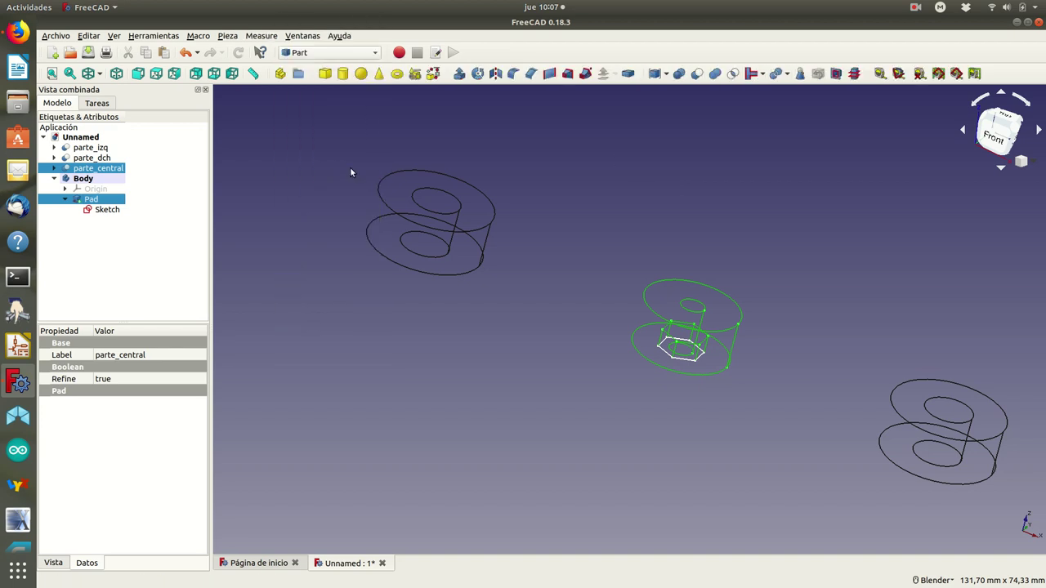
click(696, 74)
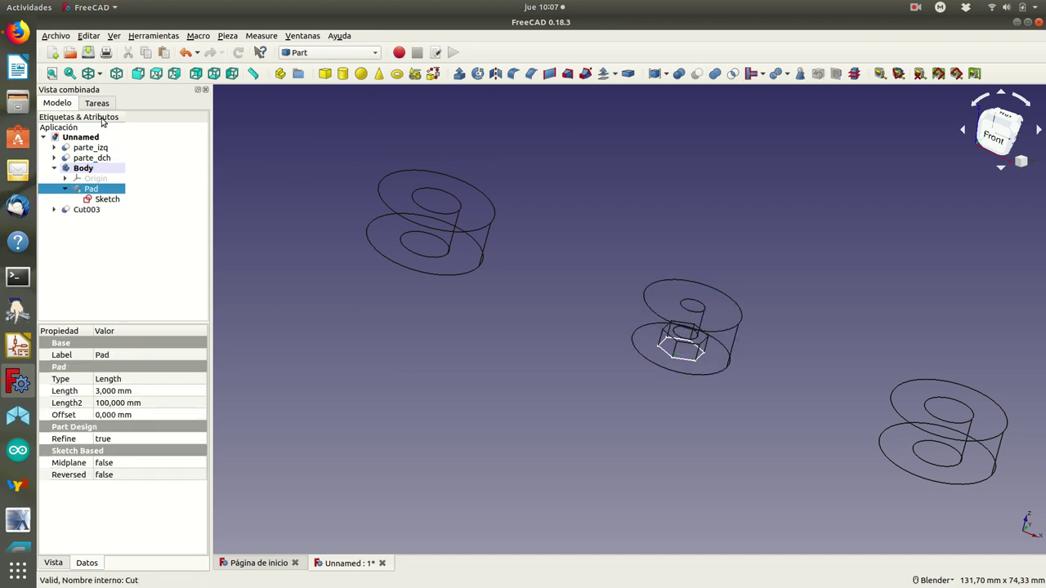
Show the models shaded and orbit to view them from below.
click(101, 76)
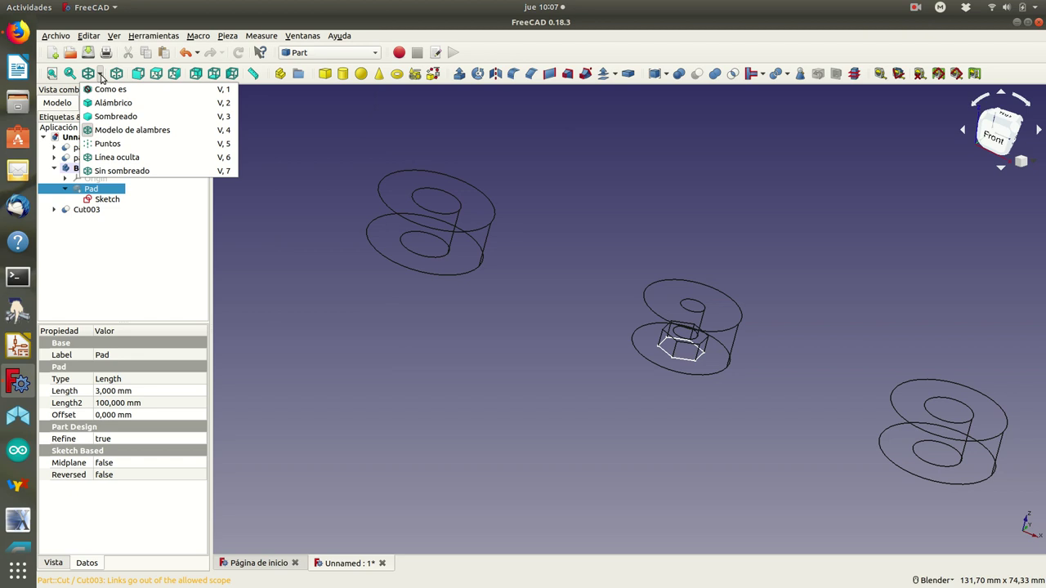
click(114, 116)
mouse_move(428, 322)
middle_down()
mouse_move(722, 219)
mouse_move(618, 192)
mouse_move(535, 358)
mouse_move(591, 294)
mouse_move(572, 196)
mouse_move(647, 187)
mouse_move(656, 209)
mouse_move(640, 221)
middle_up()
click(96, 200)
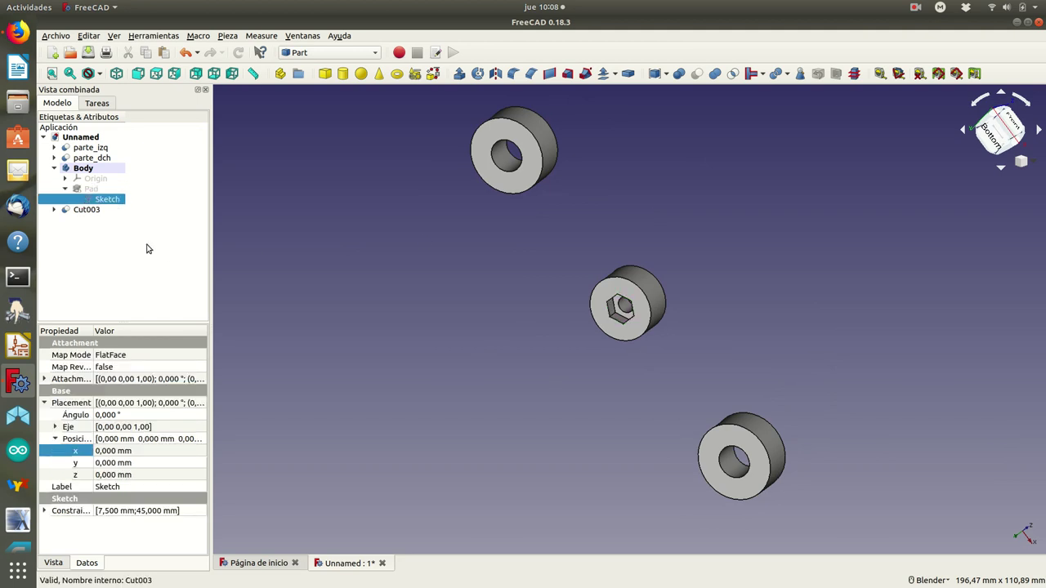
Rename Cut003 in the model tree to parte_central_con_hueco_tuerca.
click(88, 211)
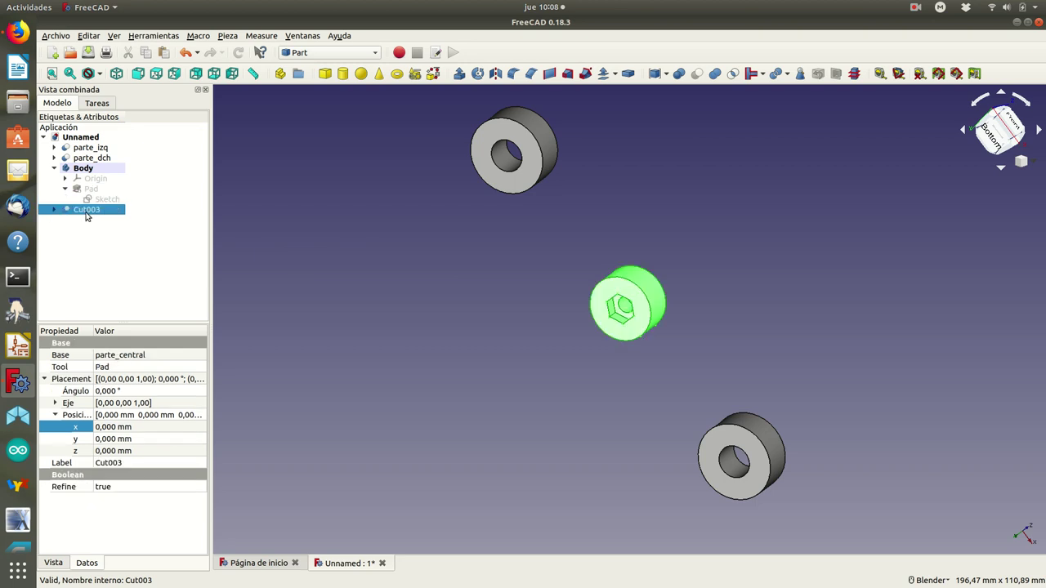
right_click(88, 214)
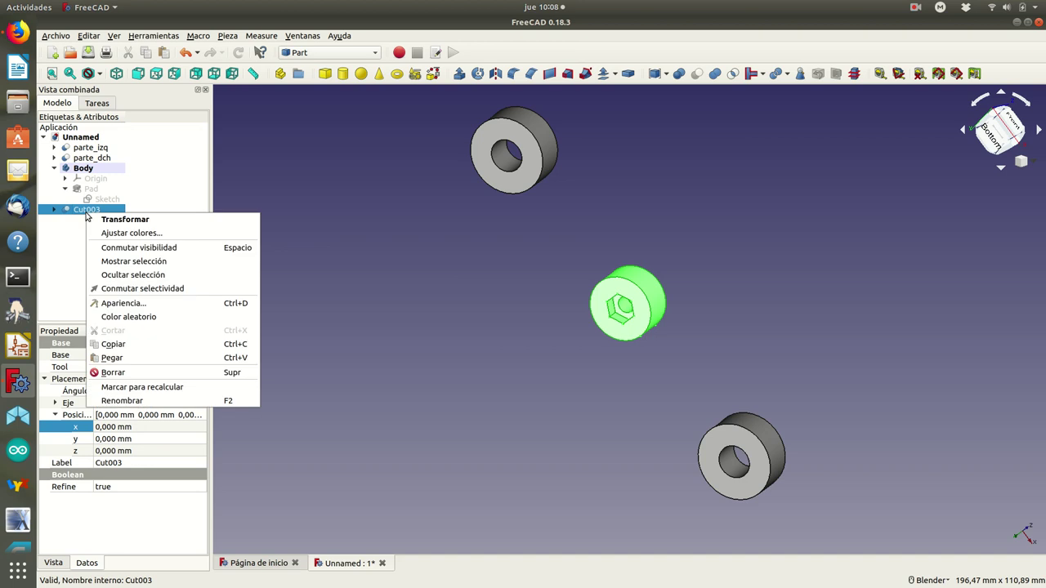
click(149, 402)
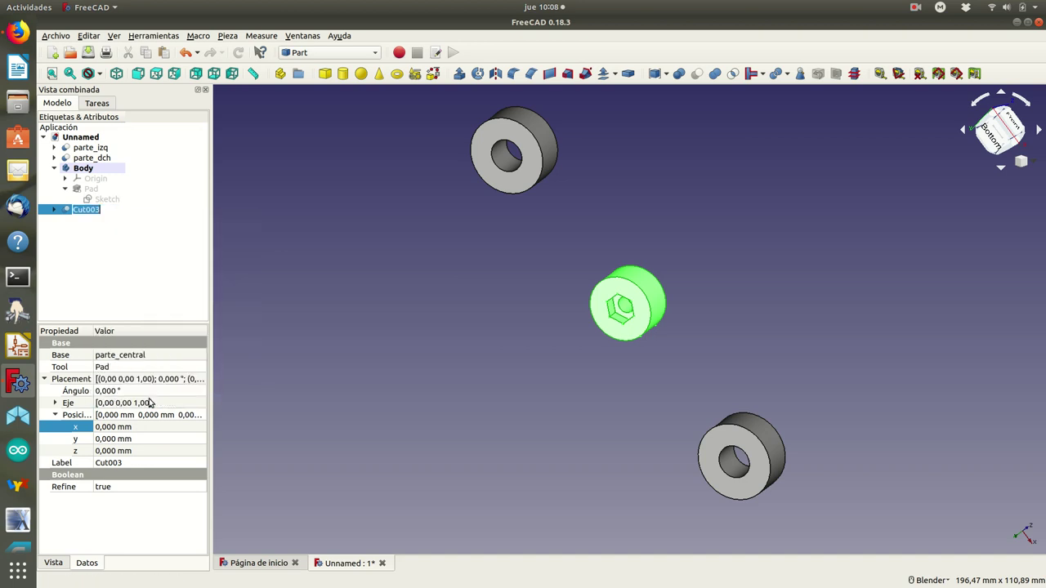
text(pa)
text(on_hueco_t)
text(uerca)
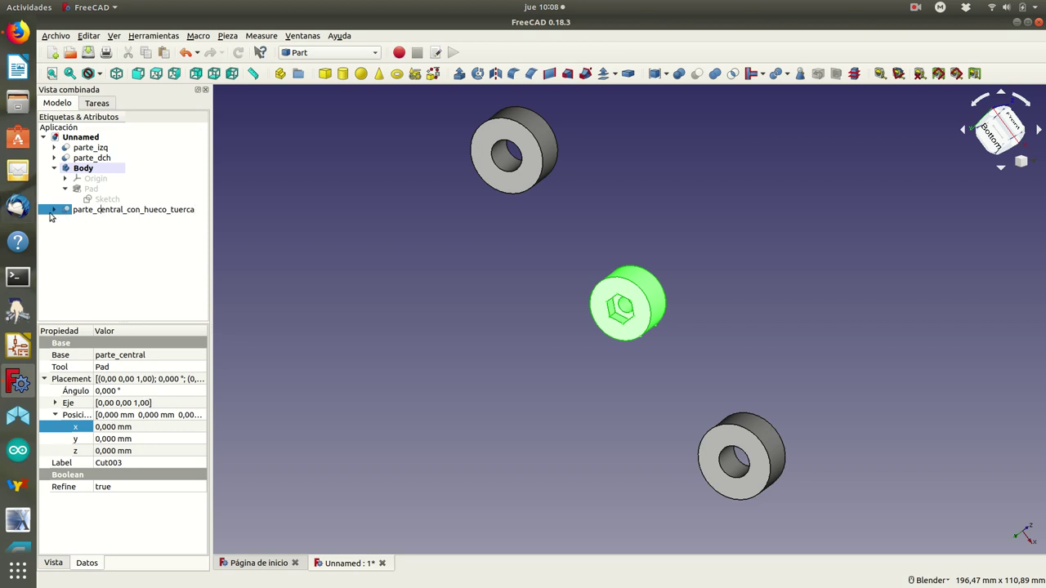
key(Return)
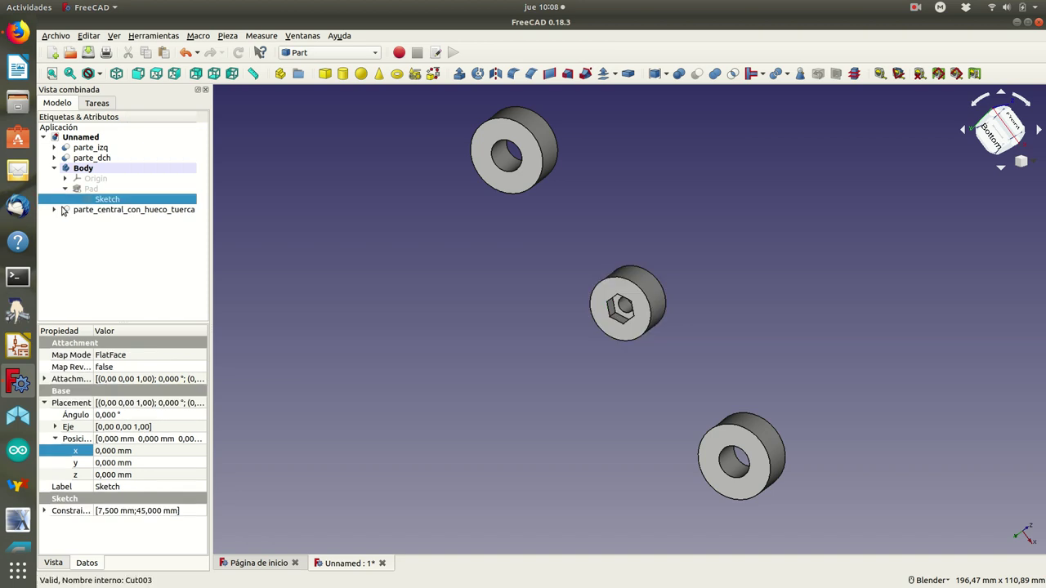
click(83, 210)
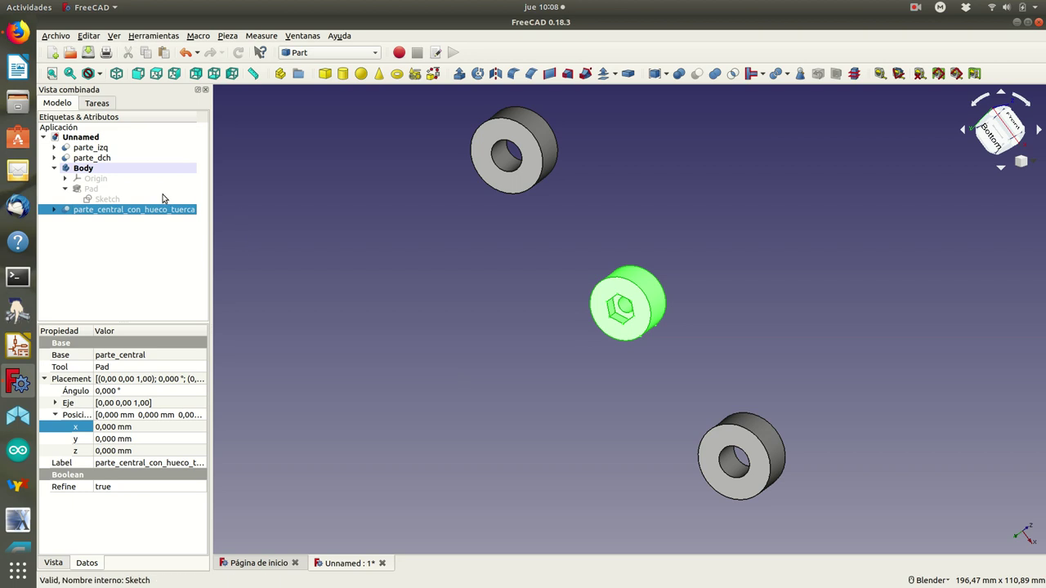
Add a box and set its Length 32, Width 4 and Height 8 mm.
click(325, 77)
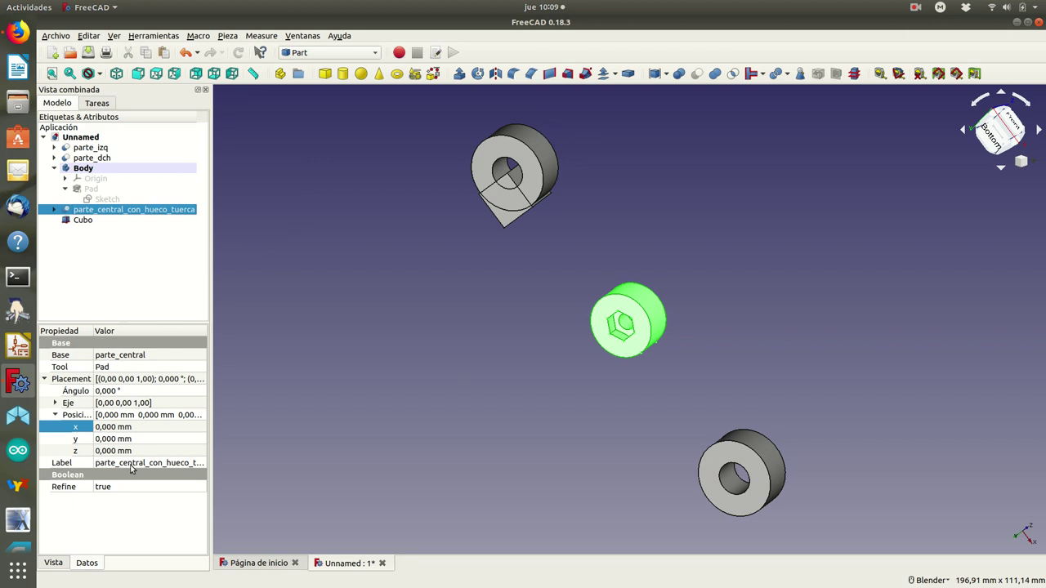
click(98, 219)
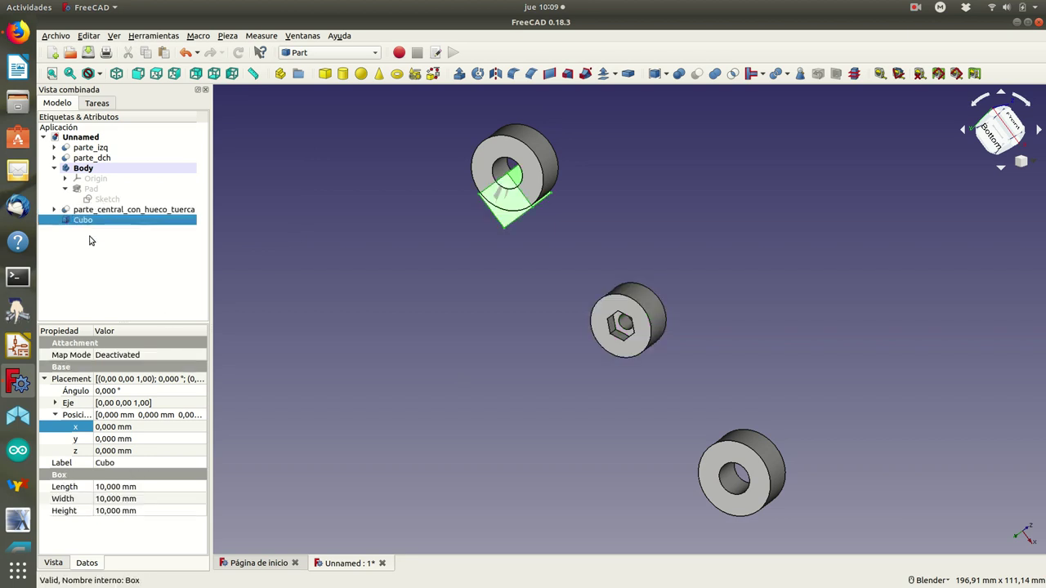
click(131, 490)
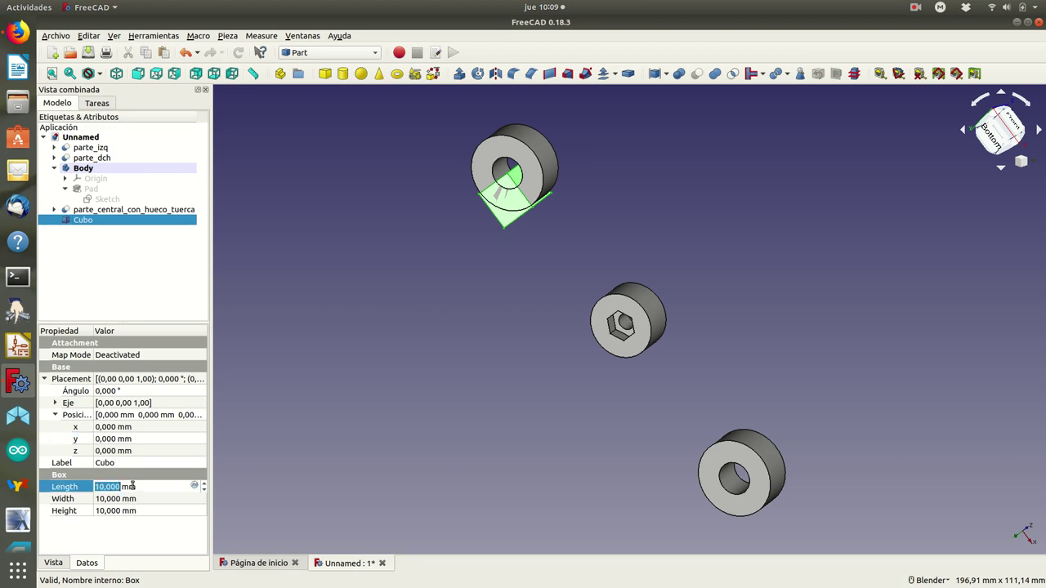
text(32)
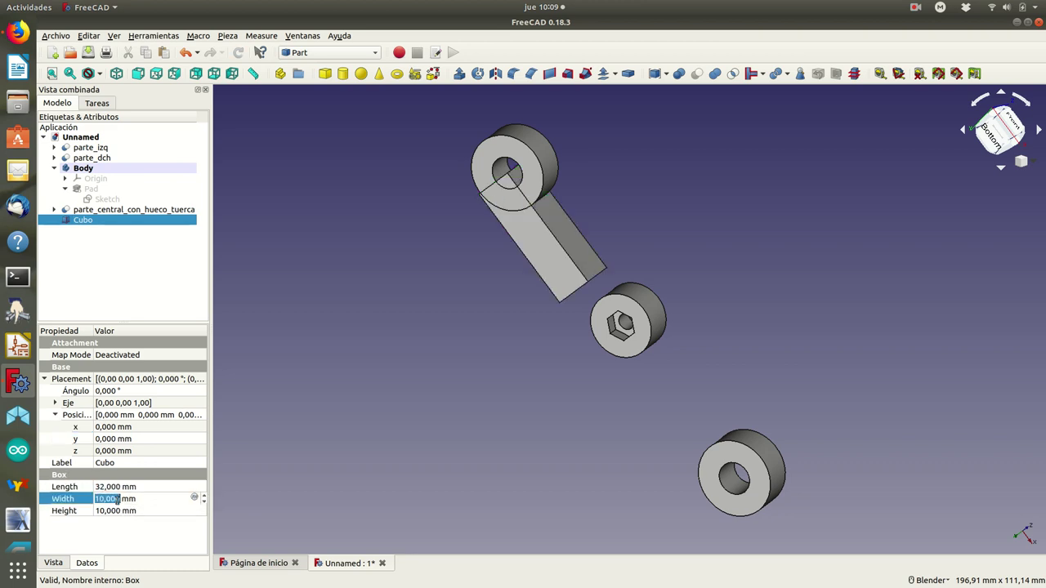
click(118, 499)
text(4)
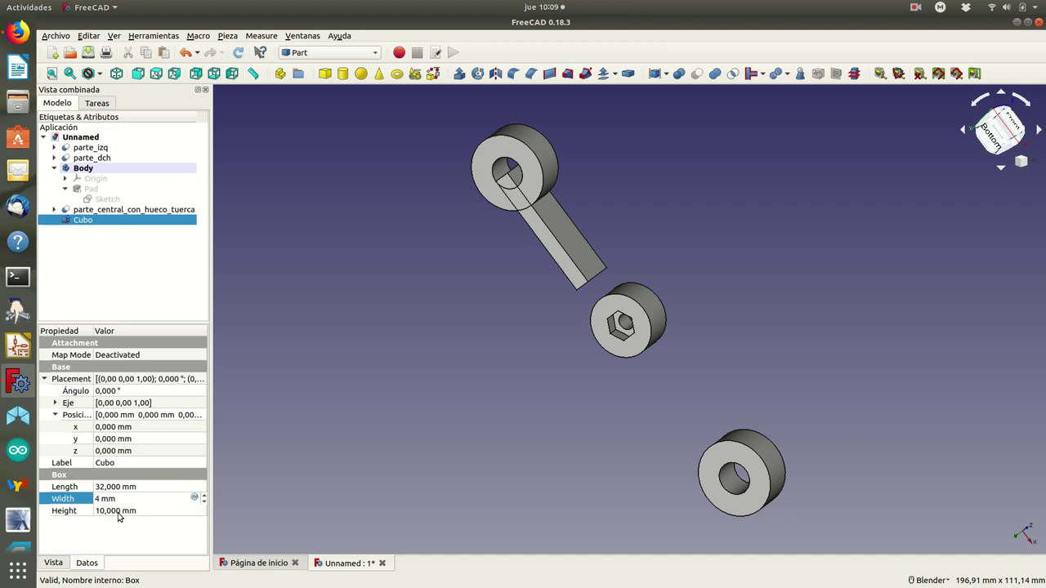
click(121, 511)
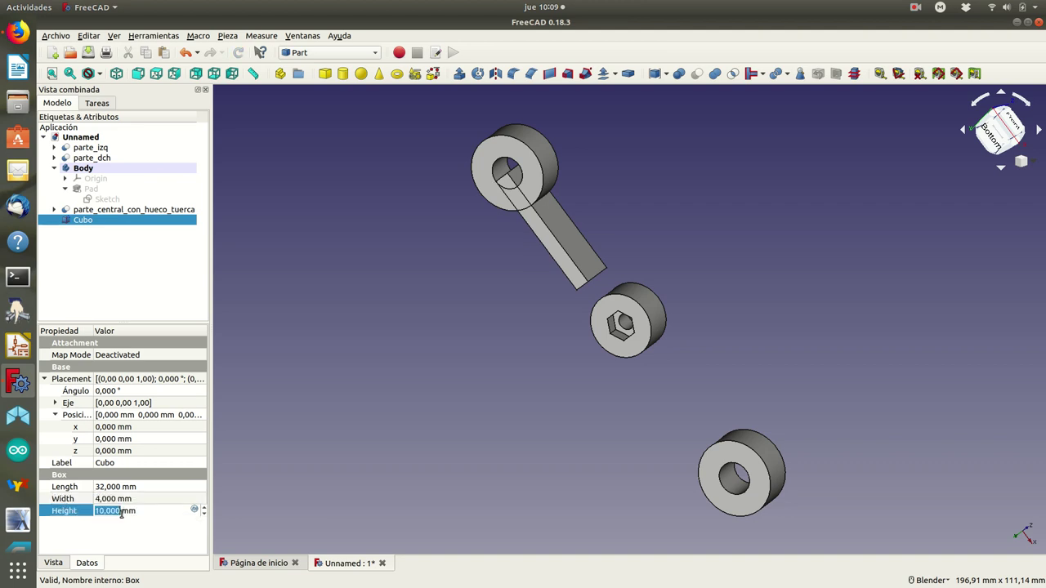
text(8)
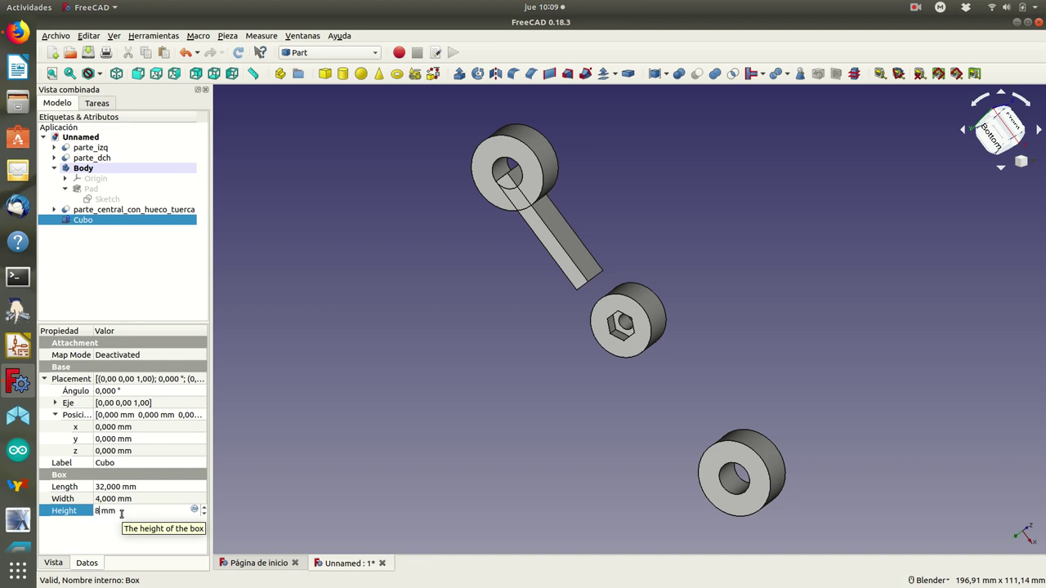
click(112, 426)
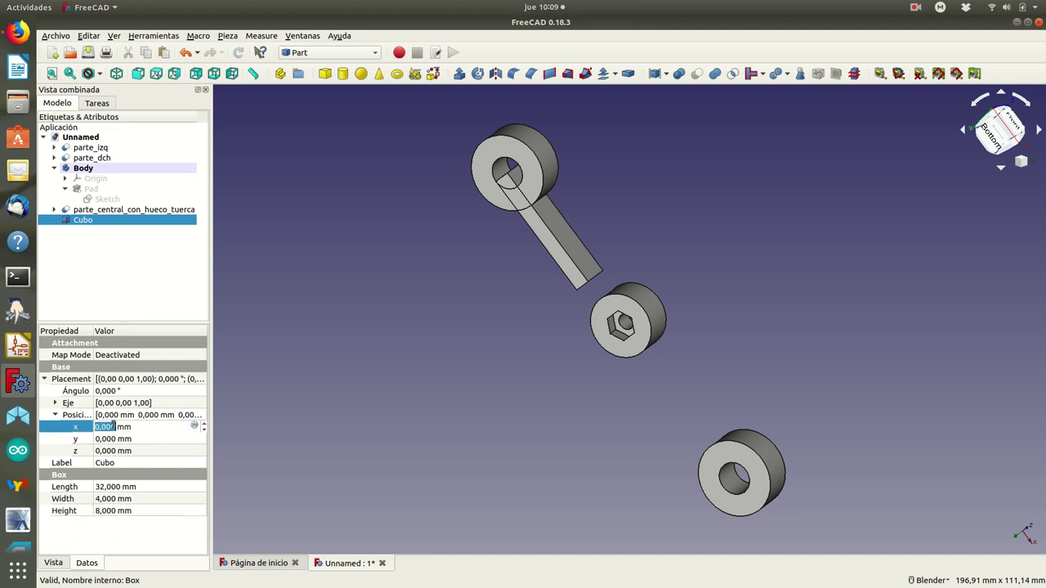
Position the box at x = 7 mm and y = -2 mm, checking top and front views.
click(157, 77)
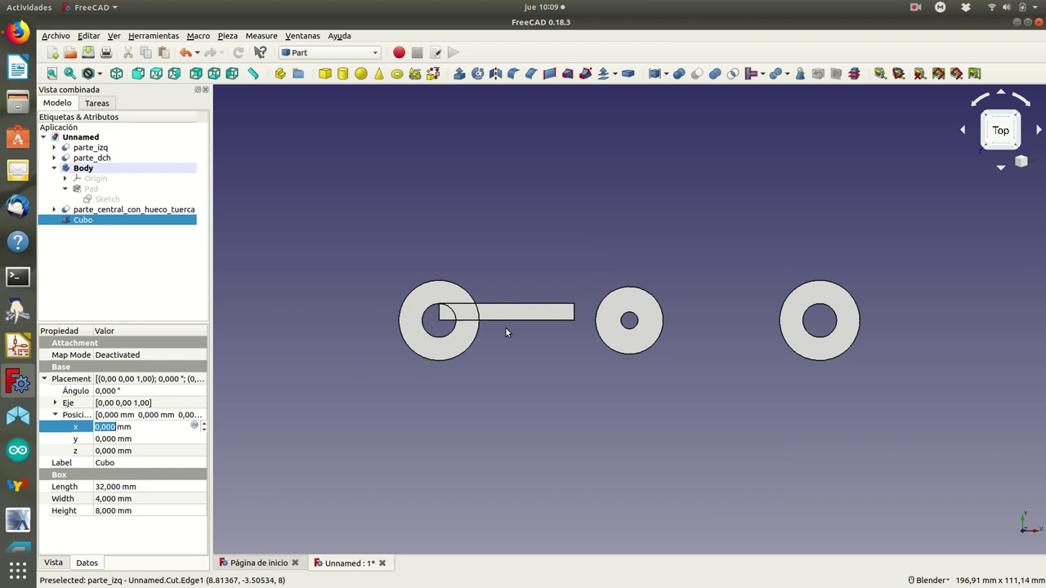
click(204, 426)
click(204, 427)
click(205, 426)
click(204, 426)
click(204, 426)
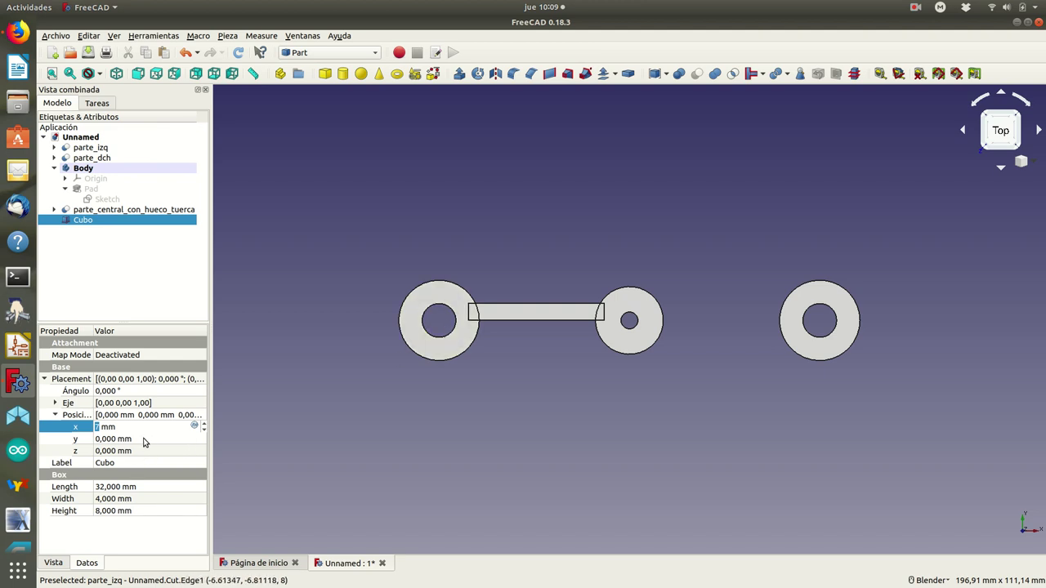
click(144, 442)
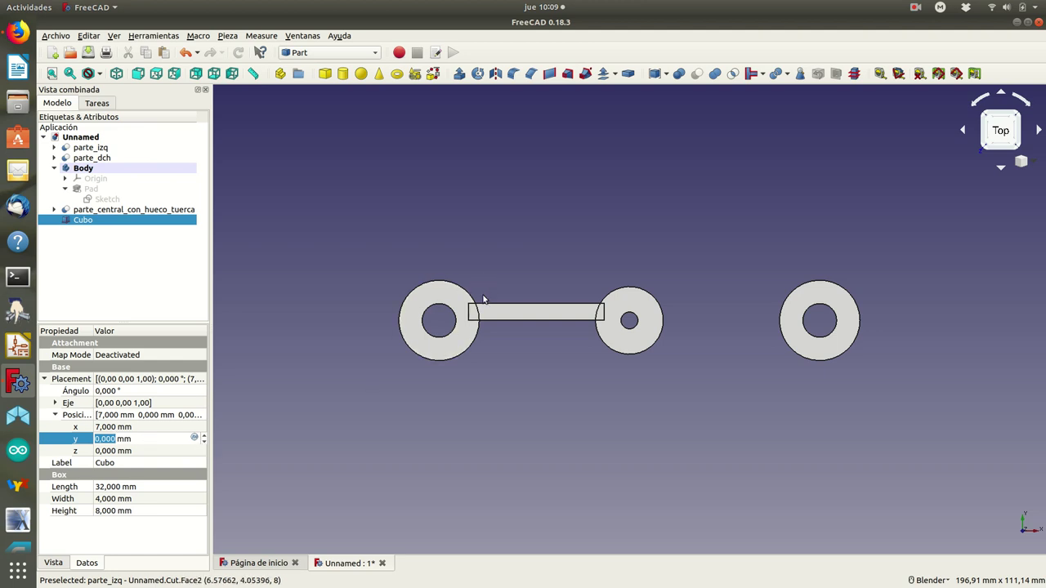
click(204, 443)
click(204, 443)
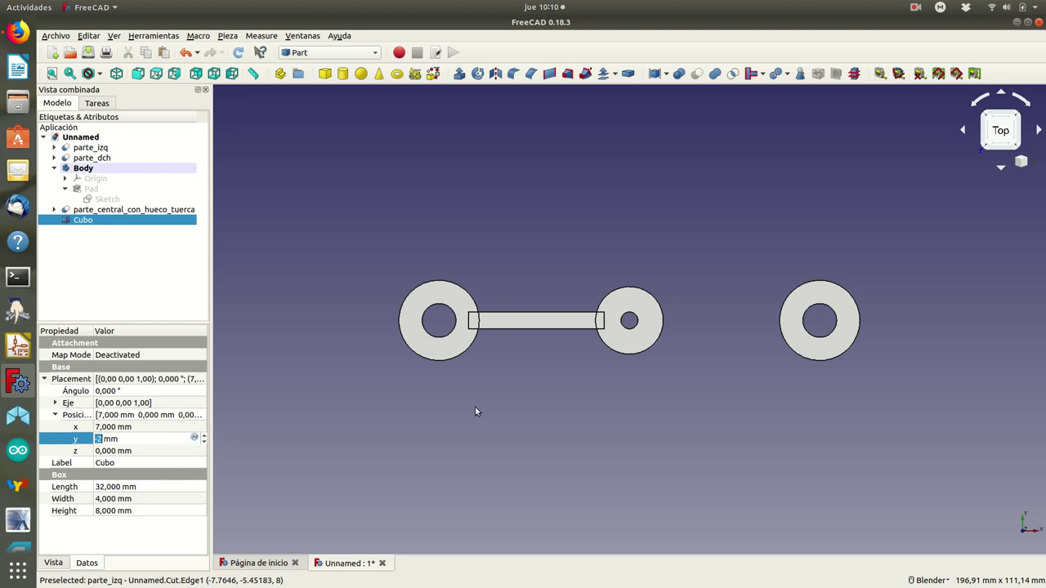
click(138, 73)
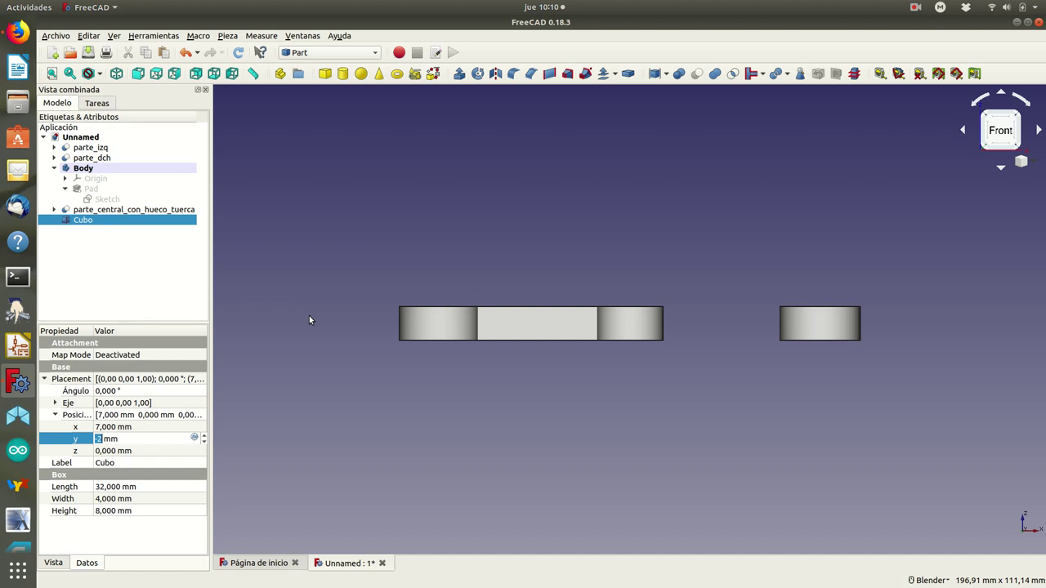
click(156, 73)
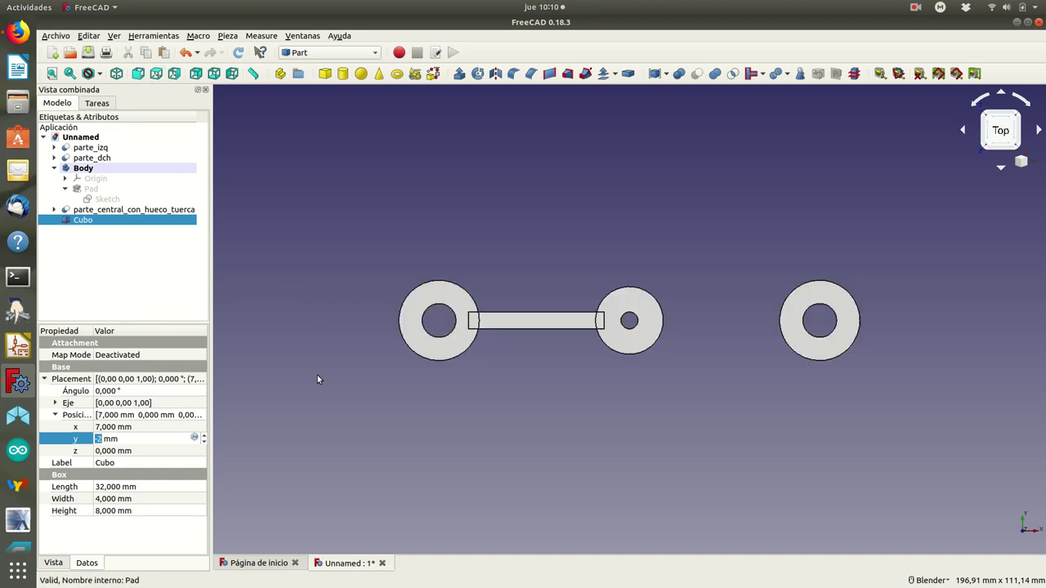
Rename Cubo to barra_izq.
right_click(85, 222)
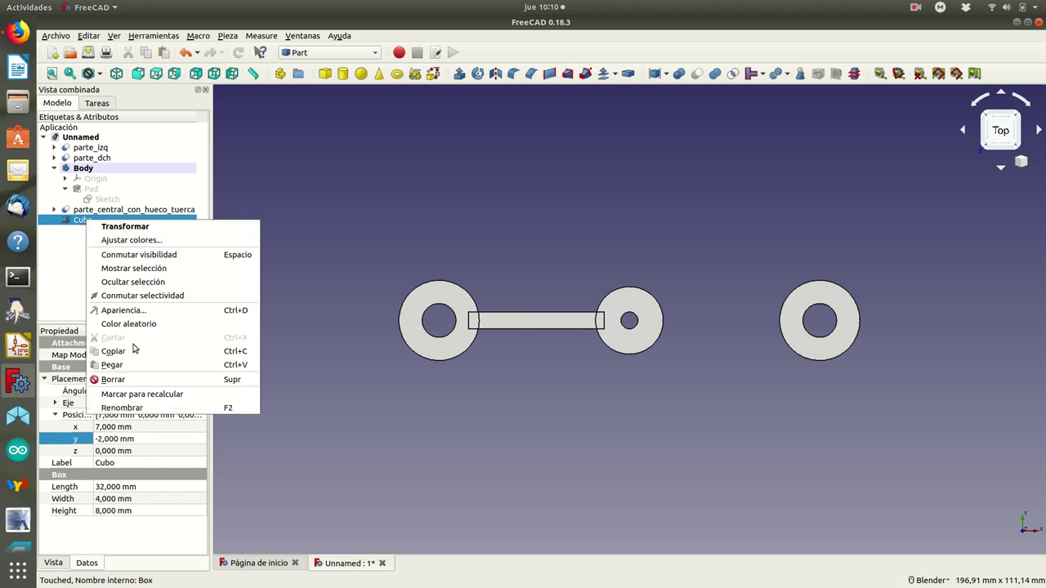
click(151, 408)
text(barra)
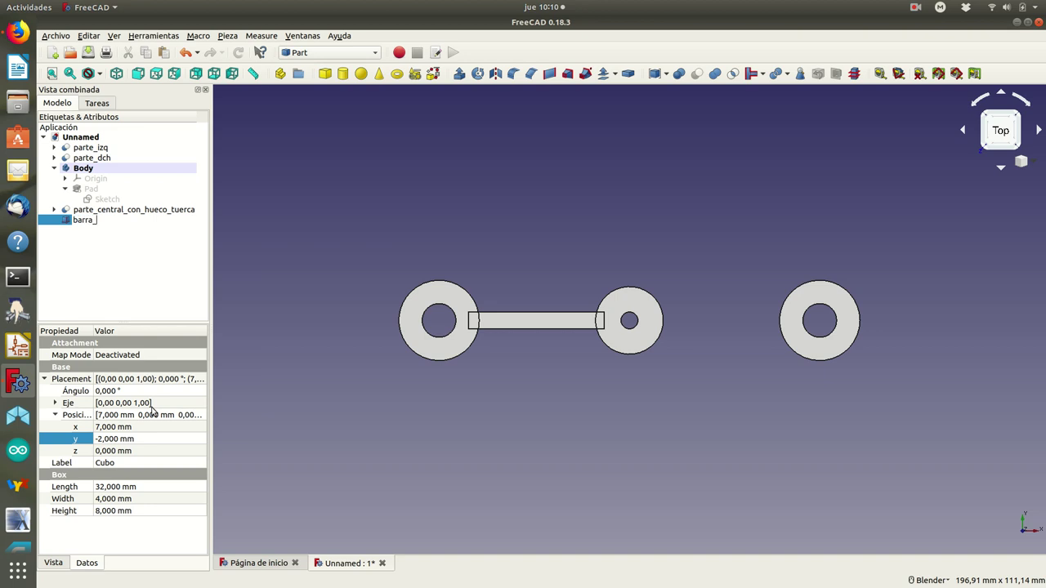
text(_izq)
key(Return)
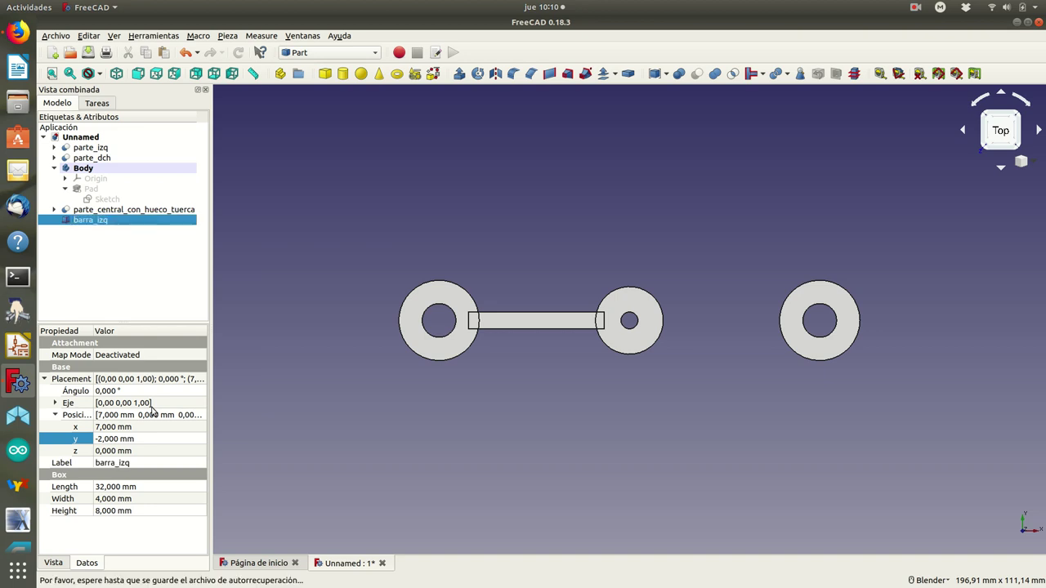
Copy and paste barra_izq, naming the copy barra_dch.
right_click(91, 222)
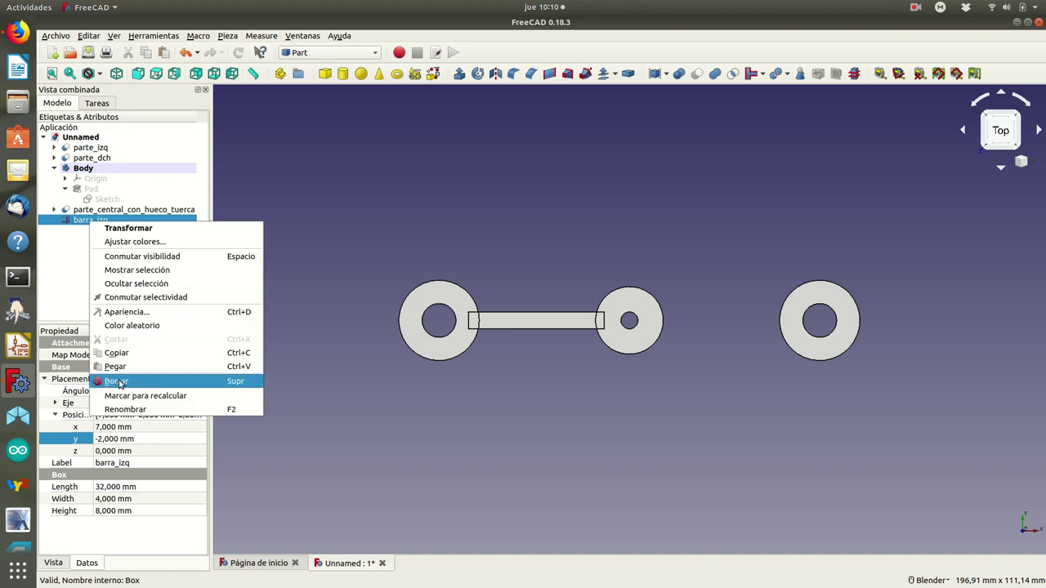
click(120, 352)
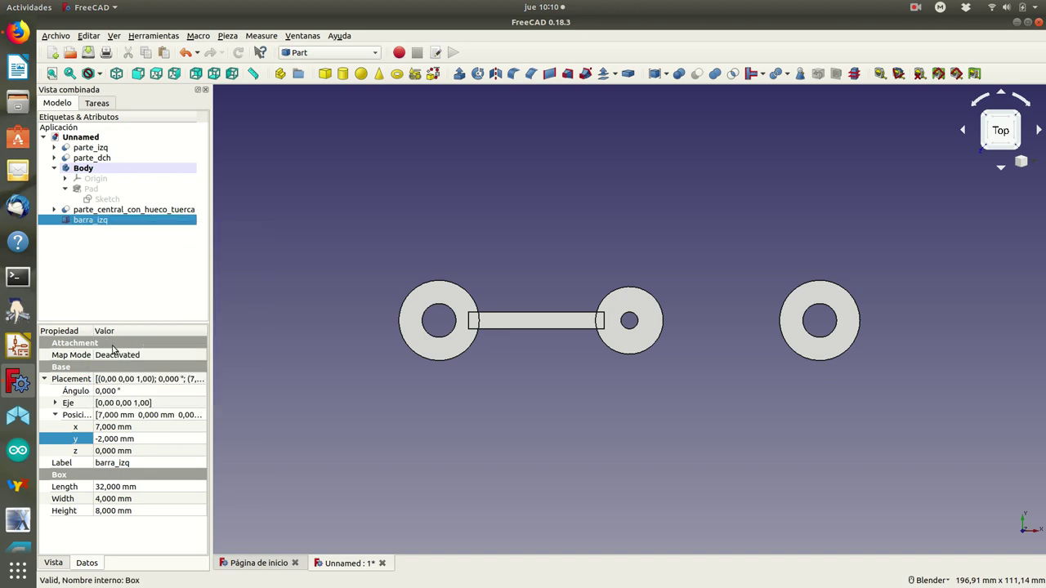
right_click(91, 219)
click(121, 362)
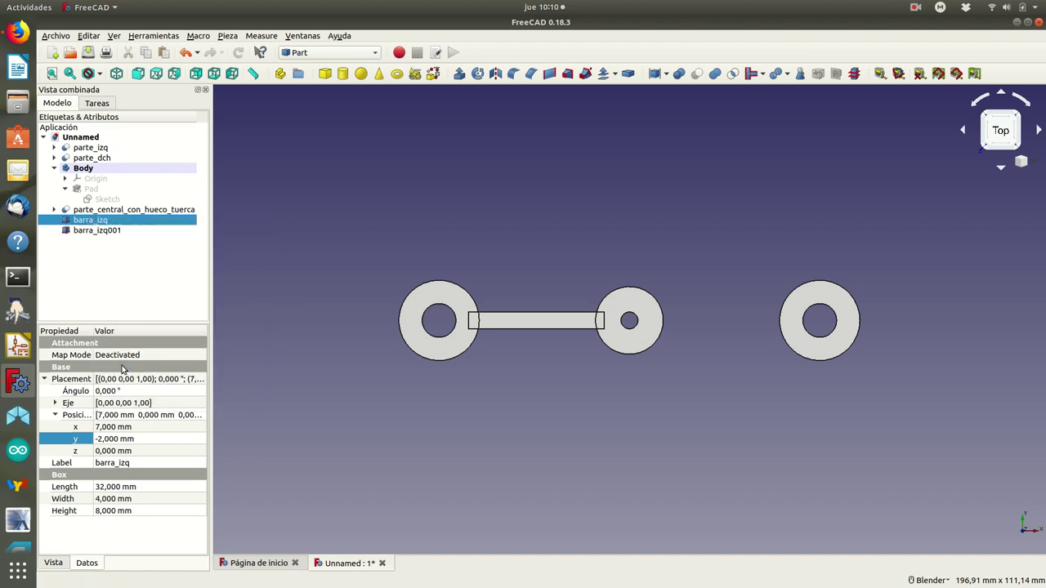
click(102, 233)
right_click(102, 234)
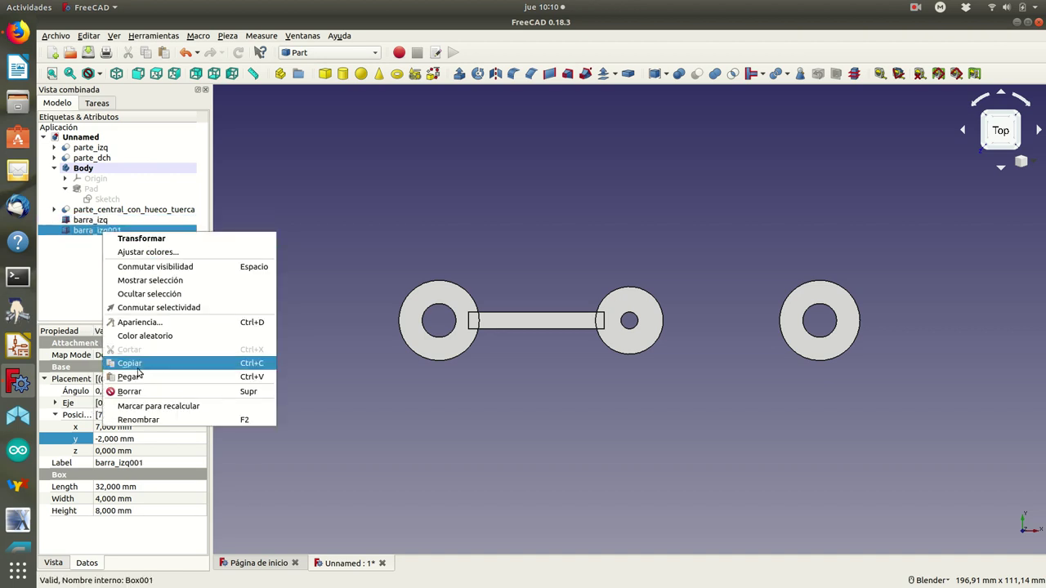
click(140, 419)
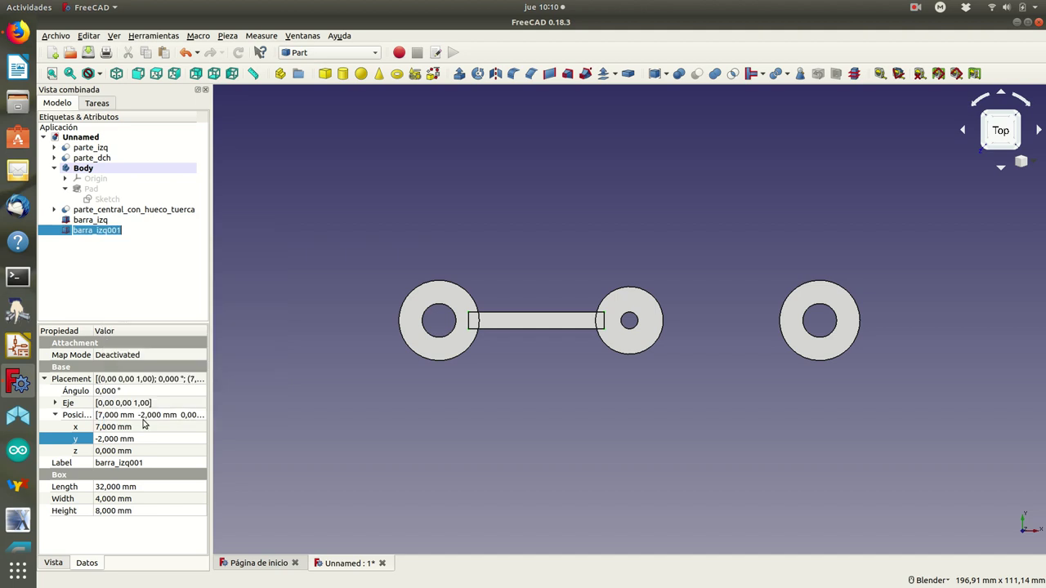
key(BackSpace)
key(BackSpace)
key(BackSpace)
key(BackSpace)
text(dch)
click(144, 306)
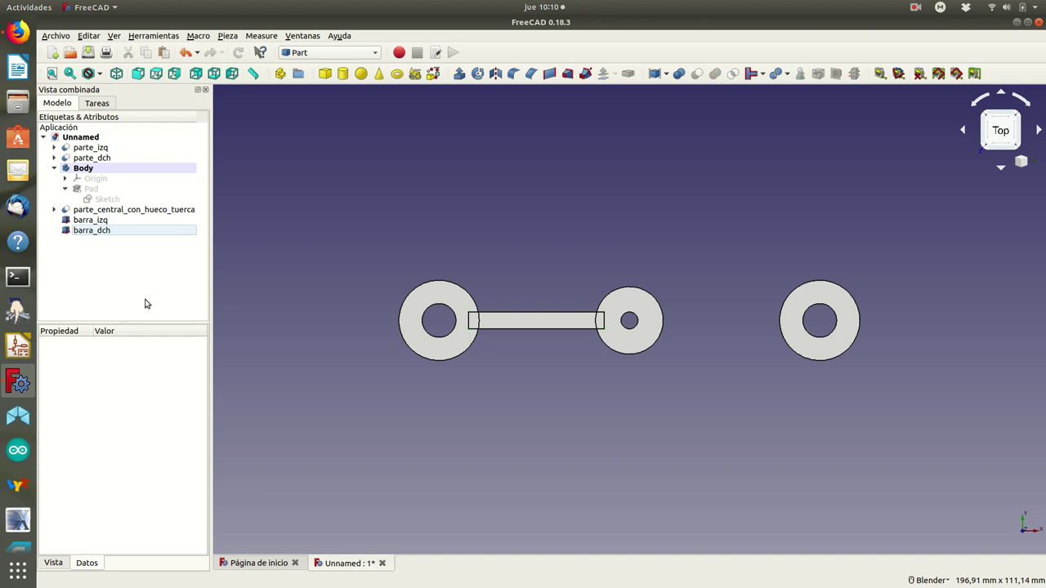
Set barra_dch's x position to 51 mm and check it in front and top views.
click(96, 231)
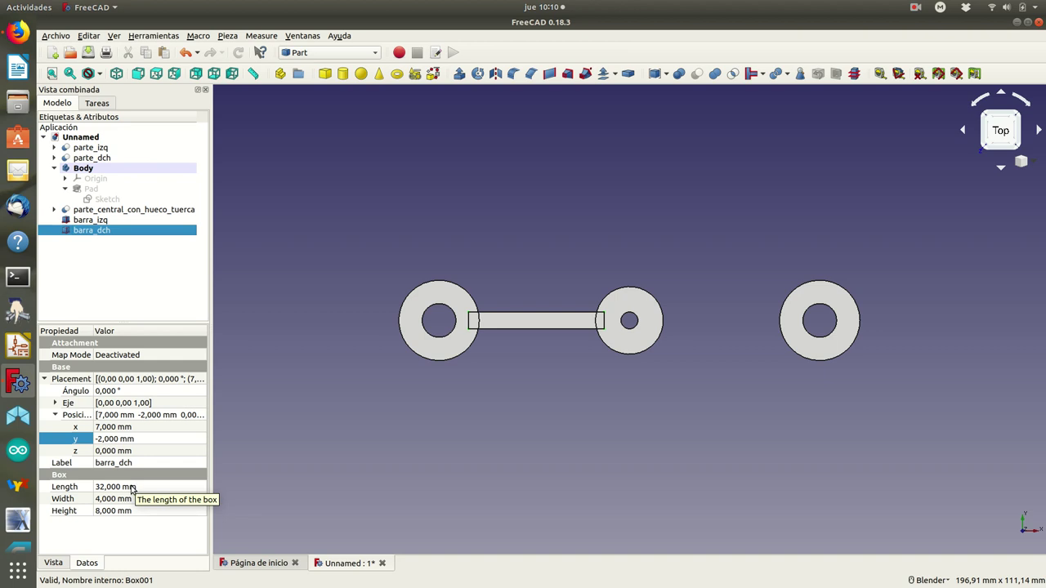
click(112, 428)
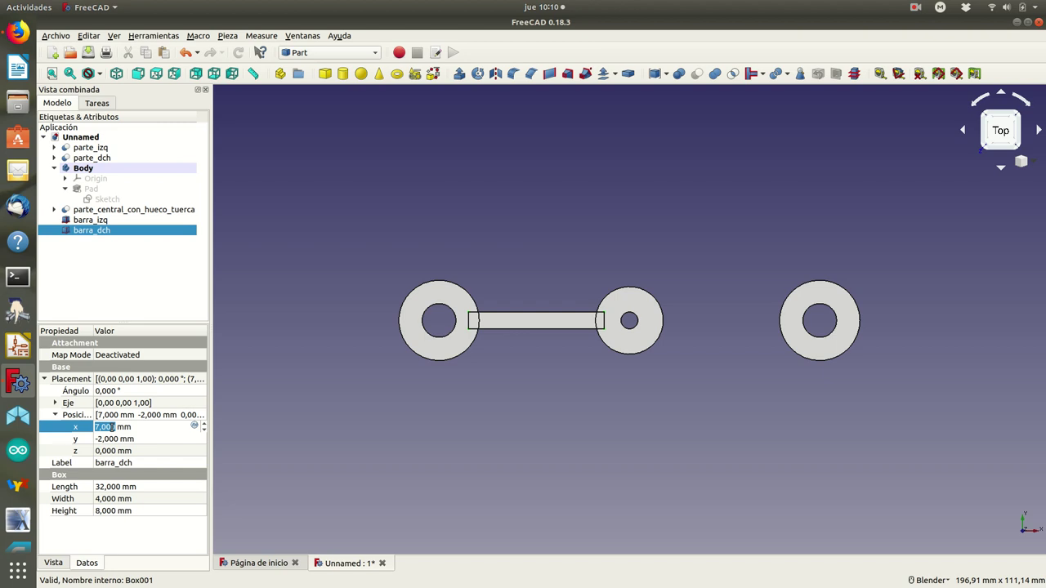
text(51)
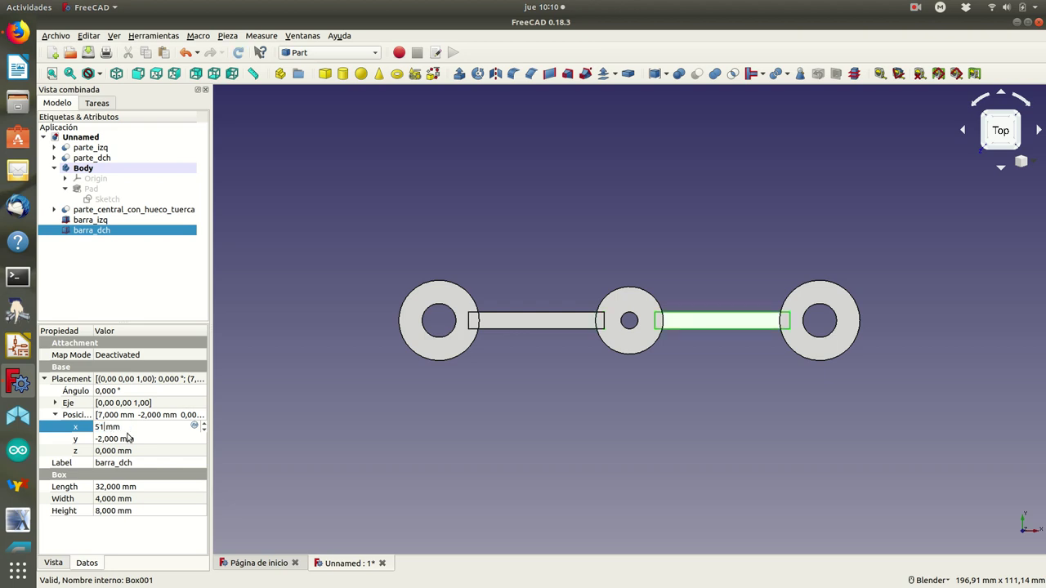
click(138, 74)
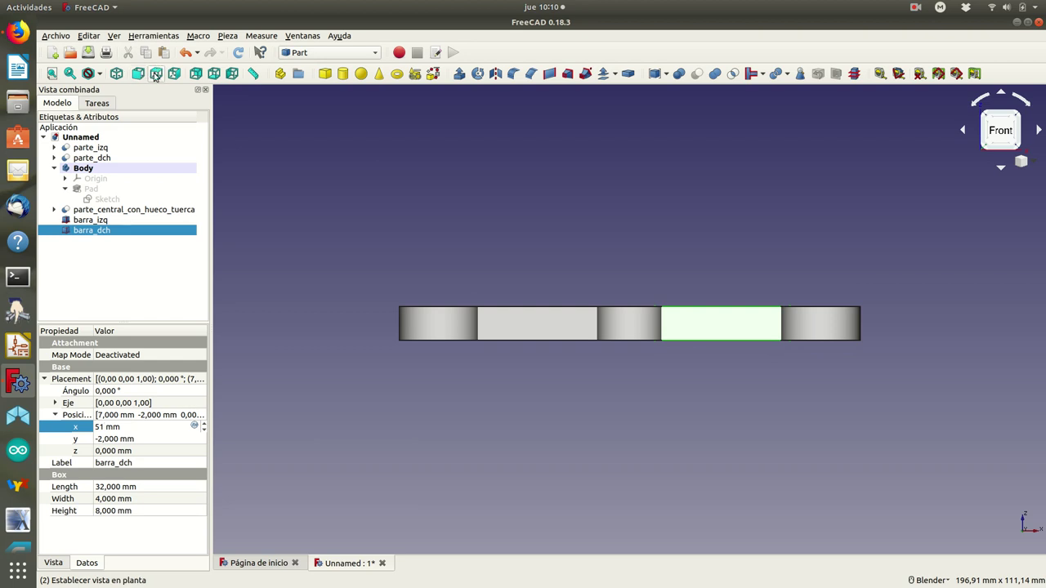
click(156, 75)
click(353, 261)
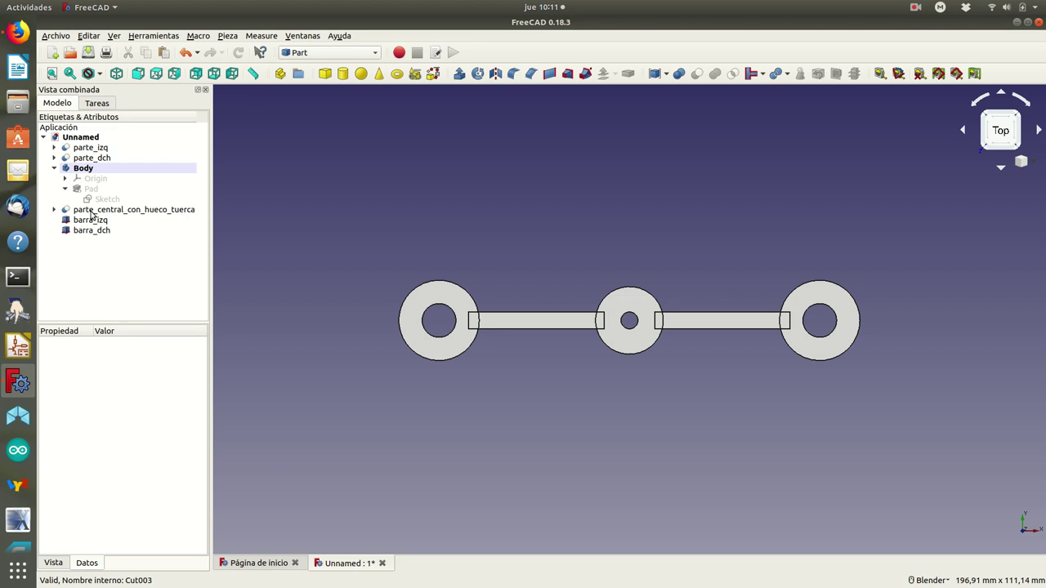
Fuse the central ring, parte_izq, parte_dch, barra_izq and barra_dch with Union.
click(92, 211)
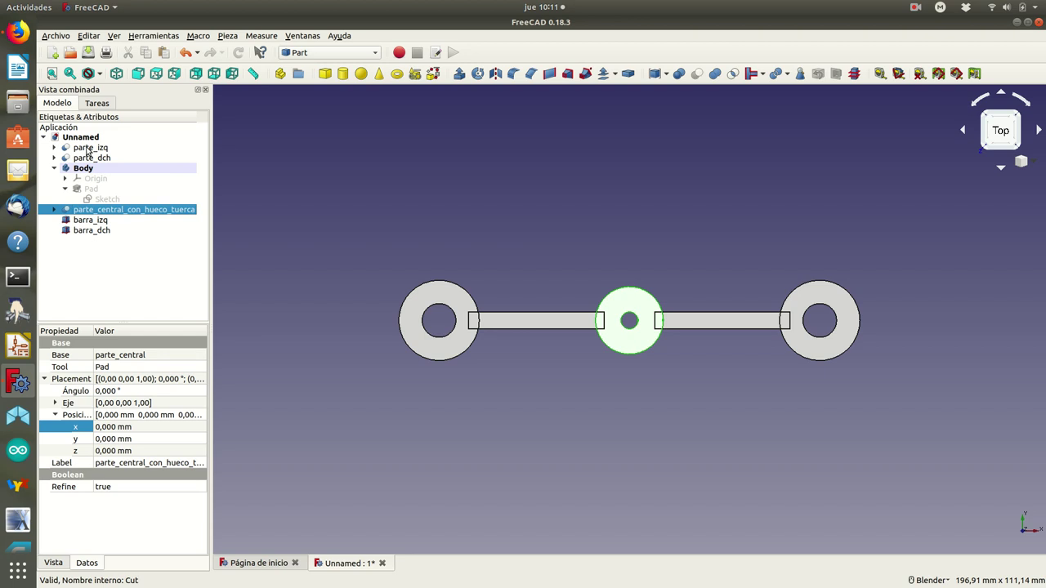
ctrl+click(88, 149)
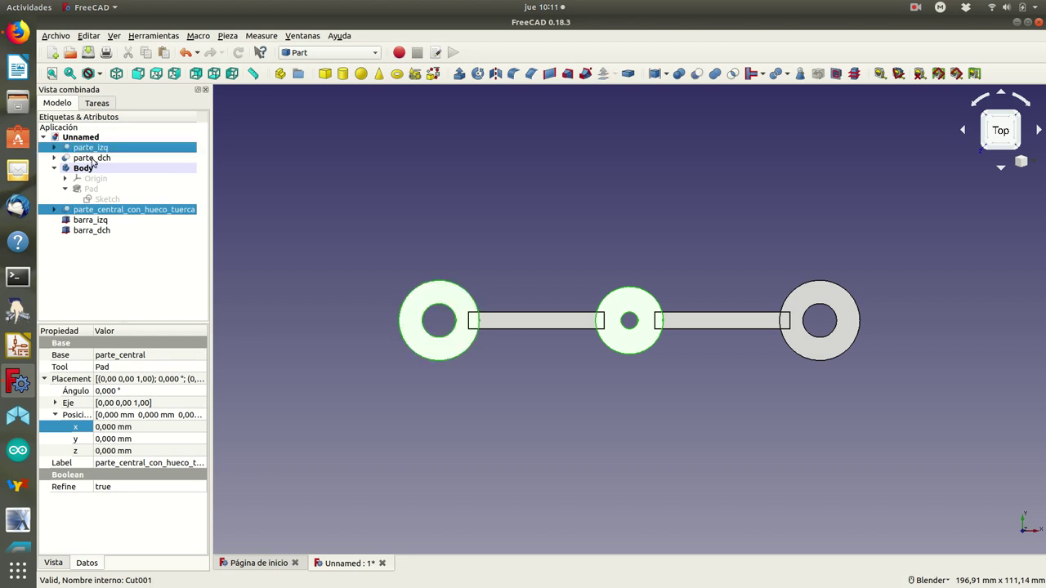
ctrl+click(92, 159)
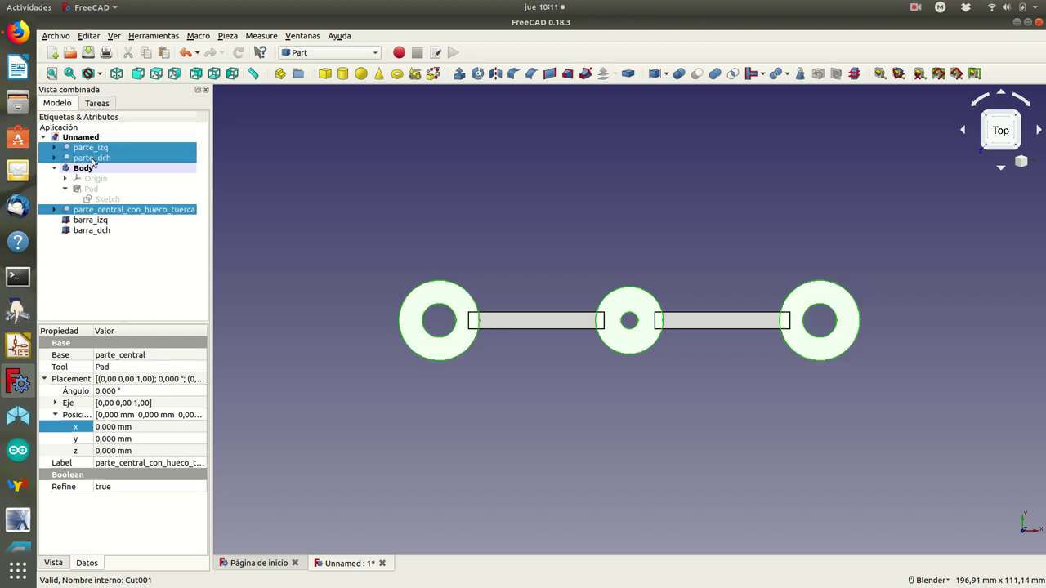
ctrl+click(94, 222)
ctrl+click(91, 232)
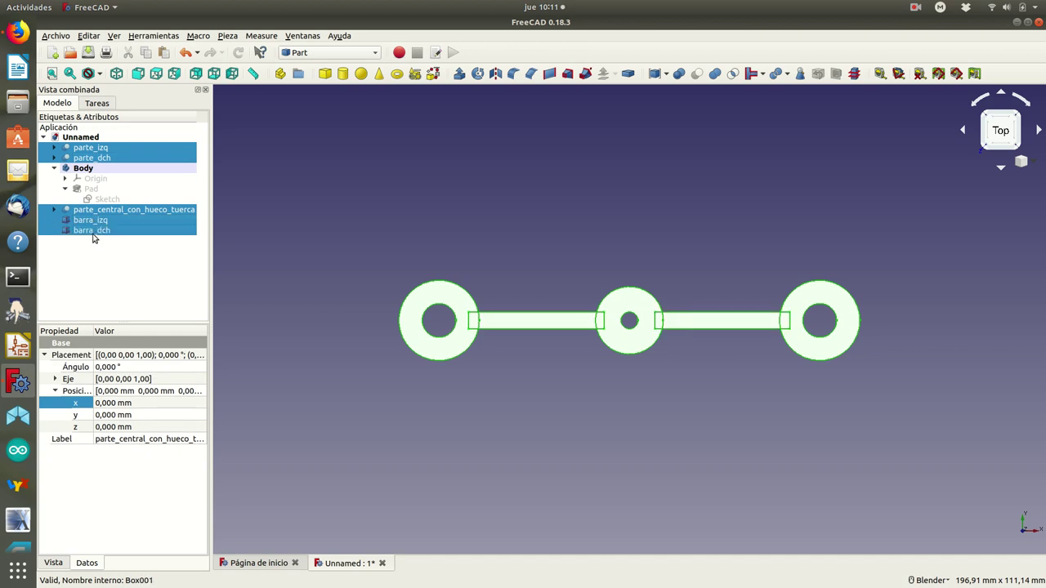
click(714, 75)
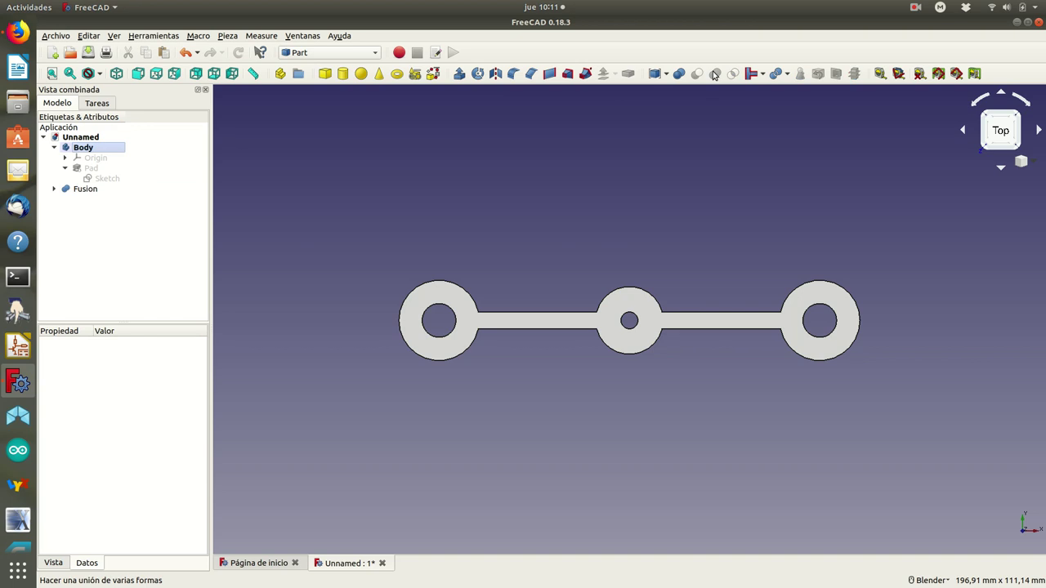
Rename the Fusion to pieza_definitiva and view it isometrically.
click(84, 188)
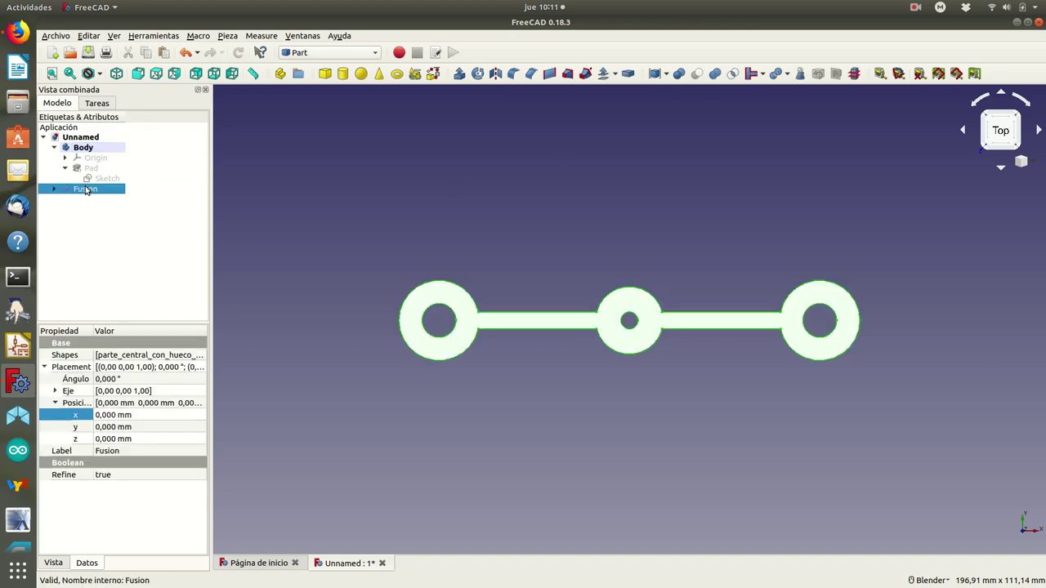
right_click(85, 189)
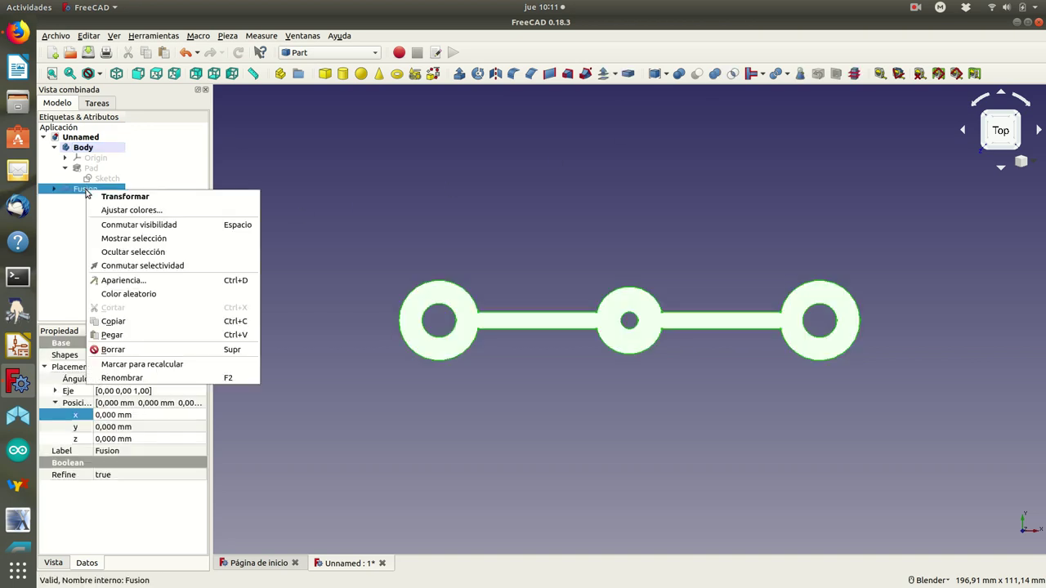
click(121, 377)
text(pieza_definitiva)
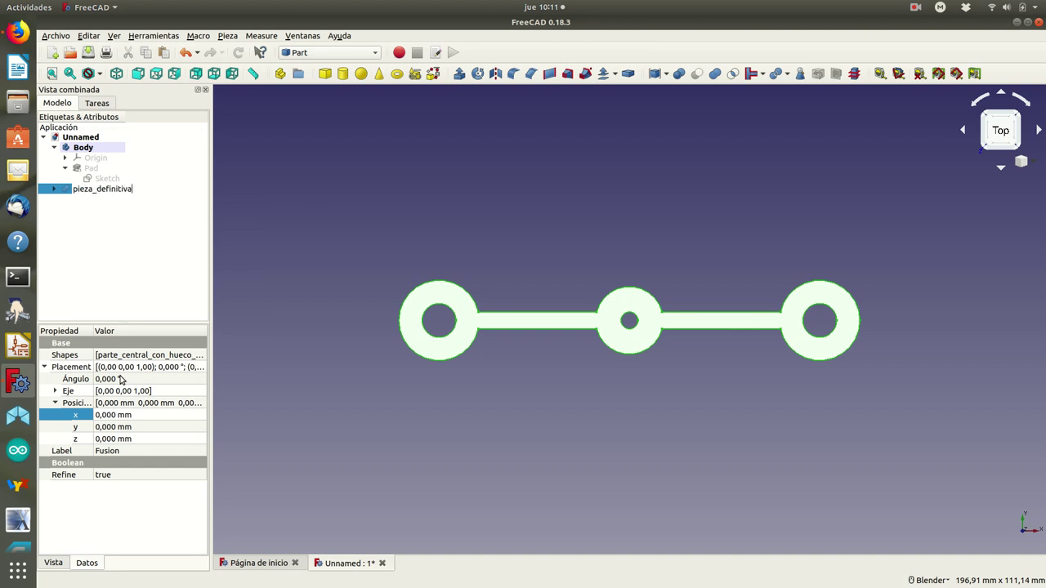
key(Return)
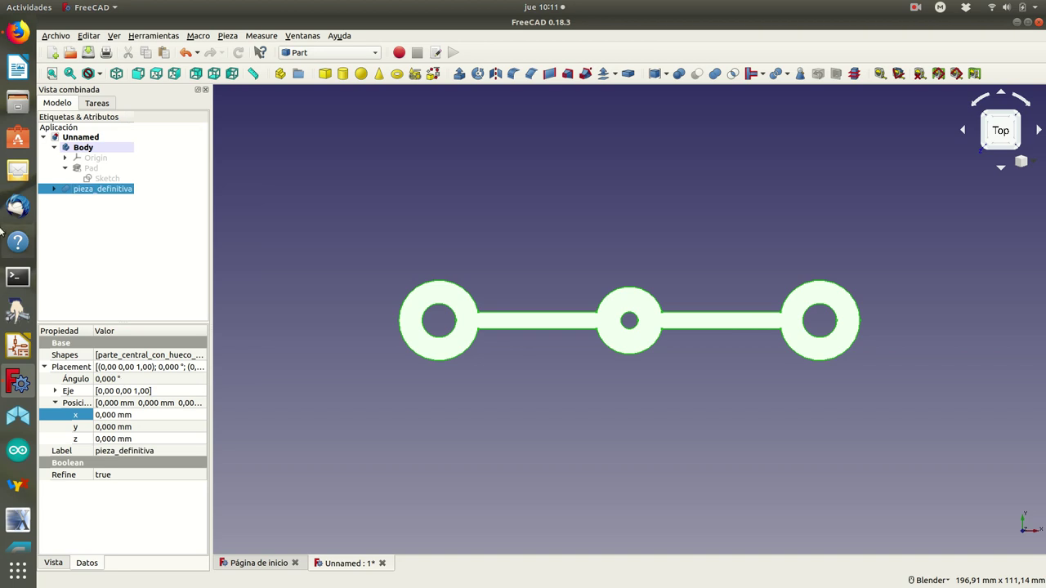
click(117, 74)
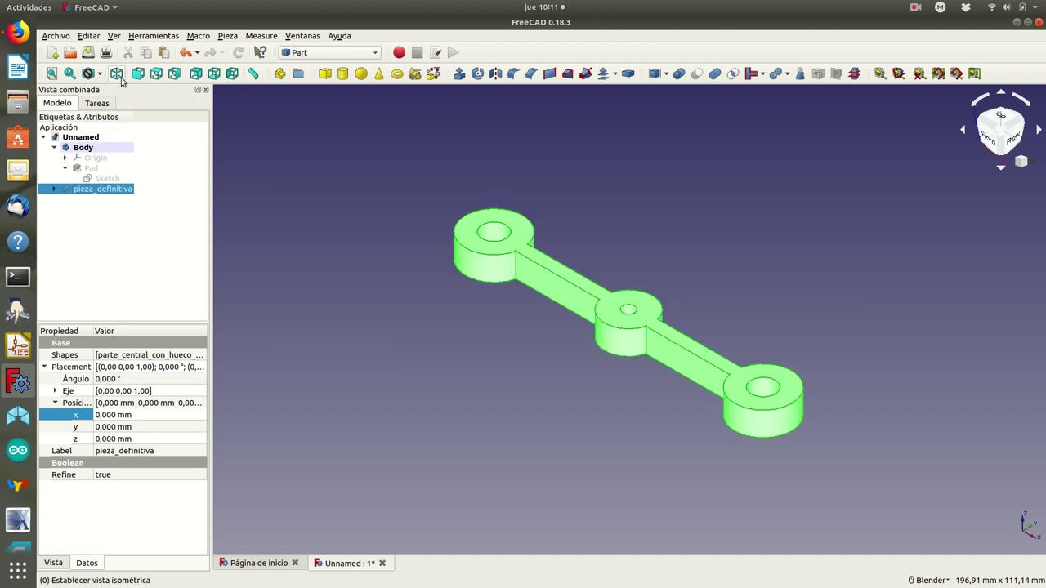
click(439, 350)
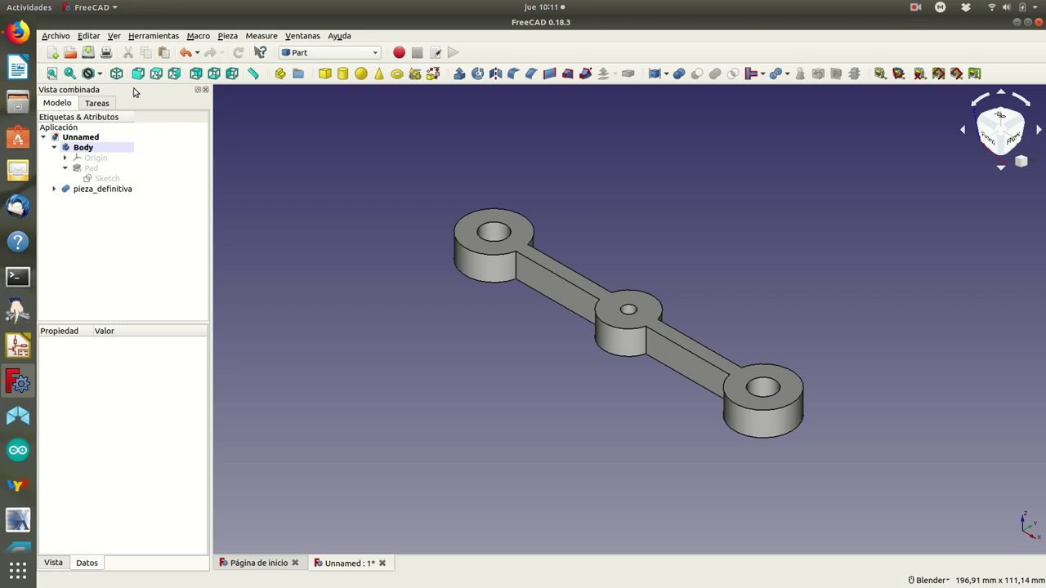
Save the document as pieza2_f1 in Documentos/freecad.
click(59, 36)
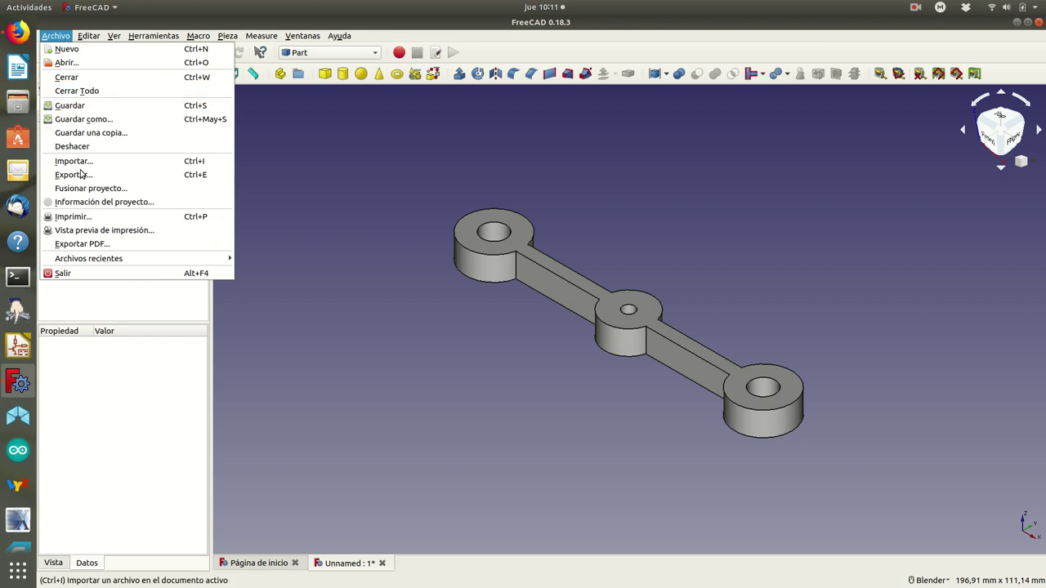
click(74, 121)
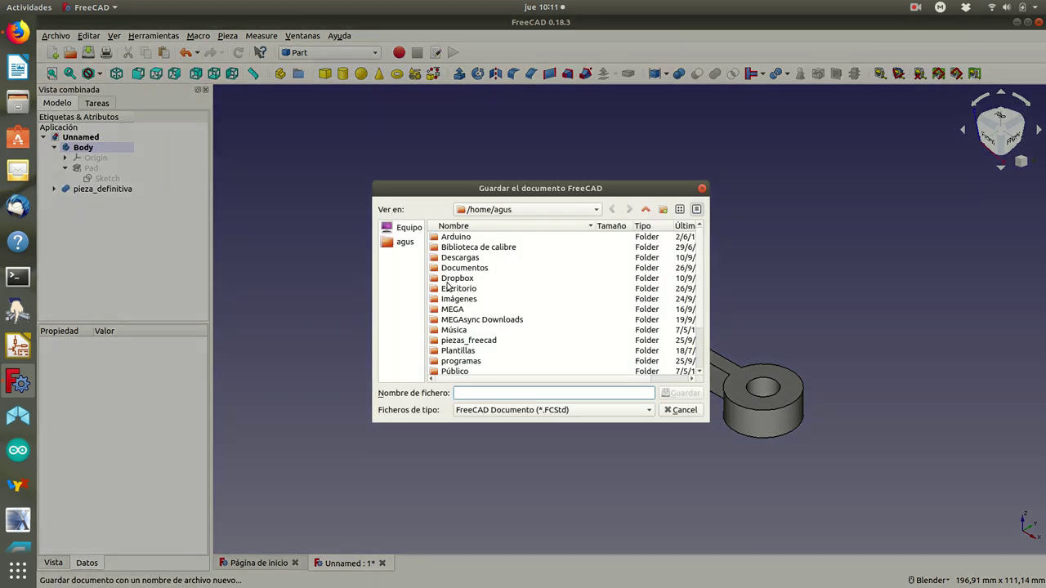
double_click(462, 267)
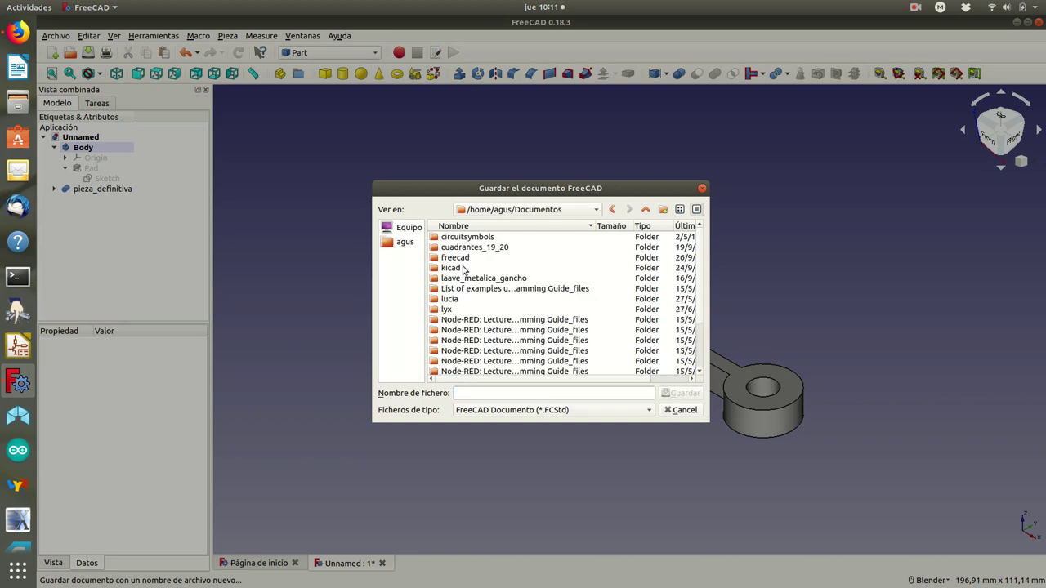
double_click(461, 257)
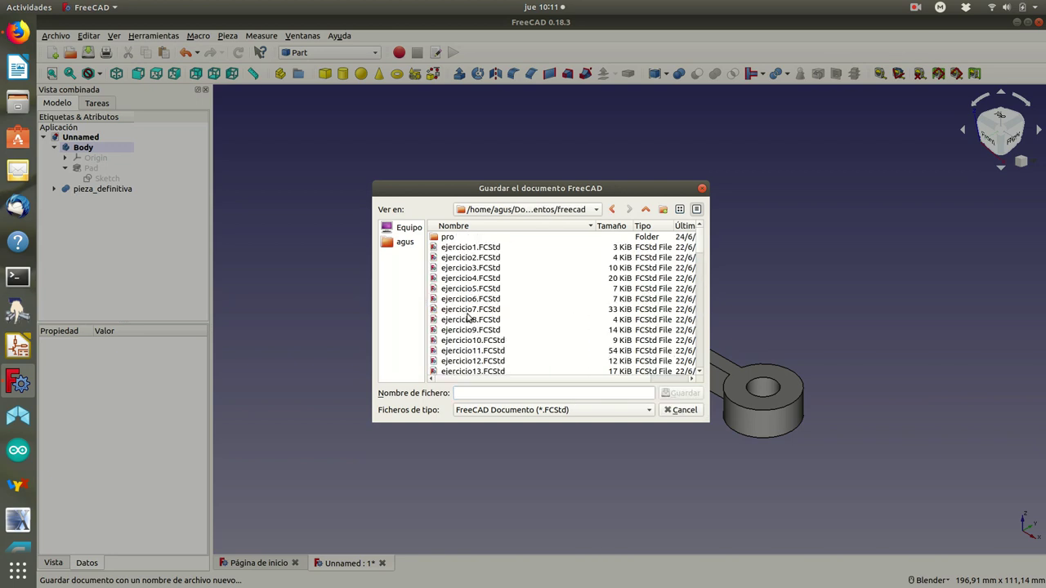
click(470, 391)
text(pieza)
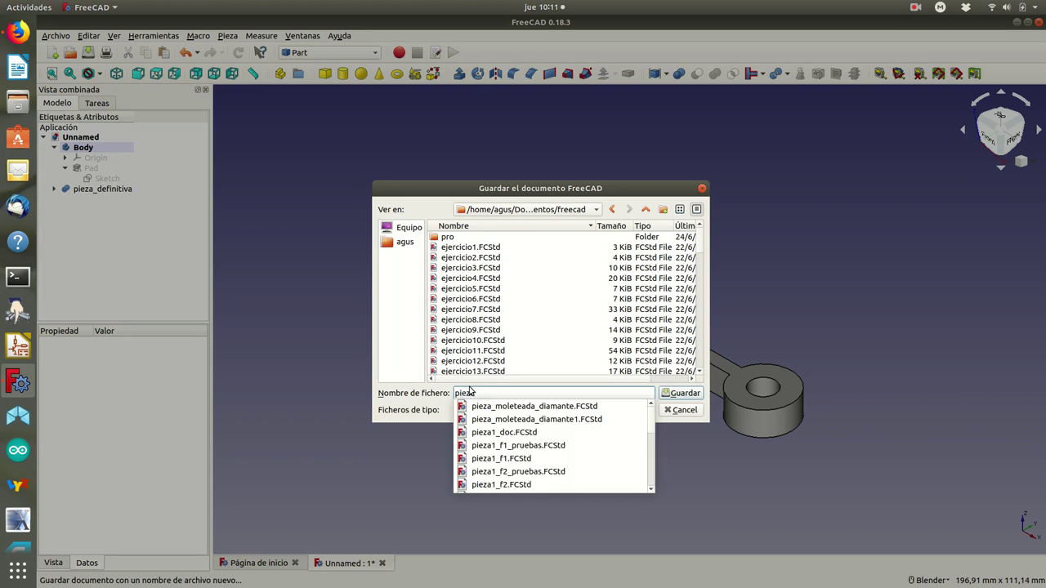
text(2)
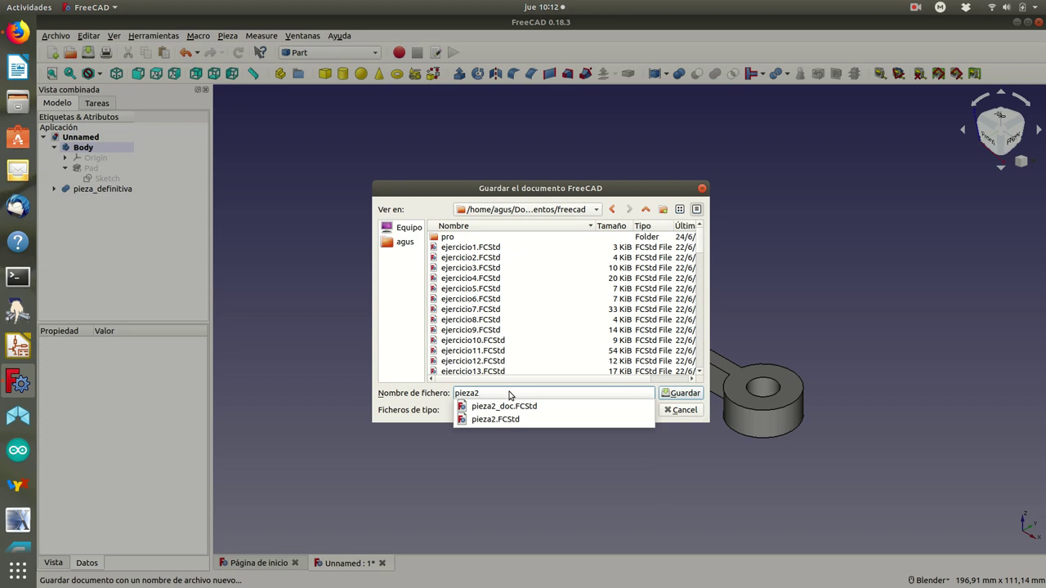
text(_f1)
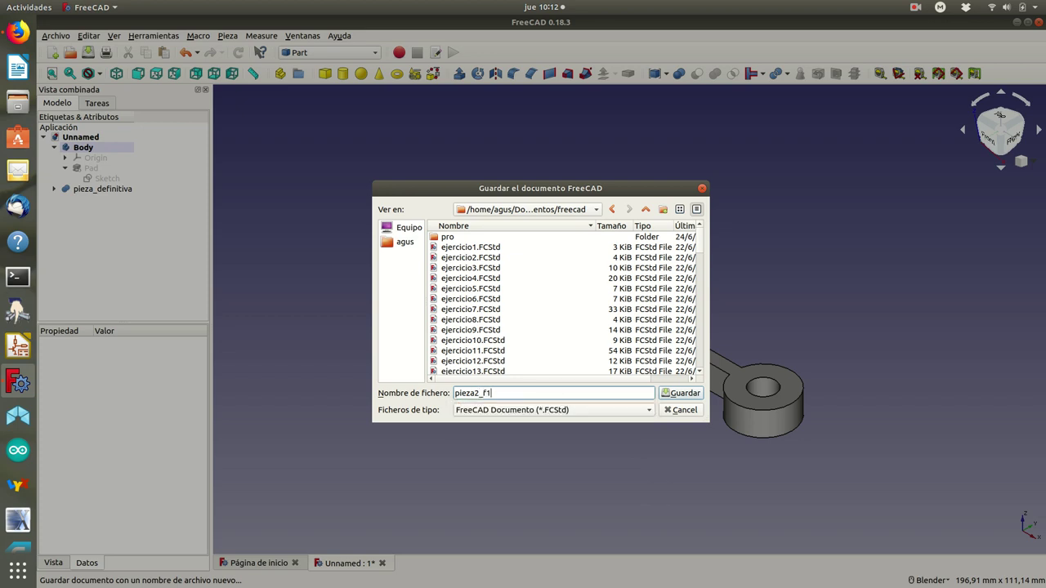
click(679, 394)
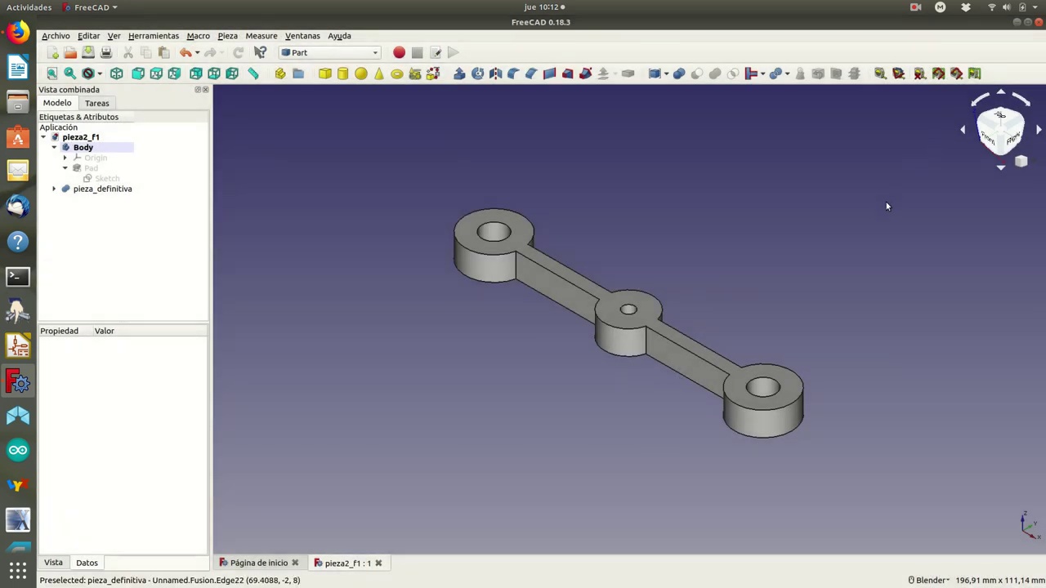